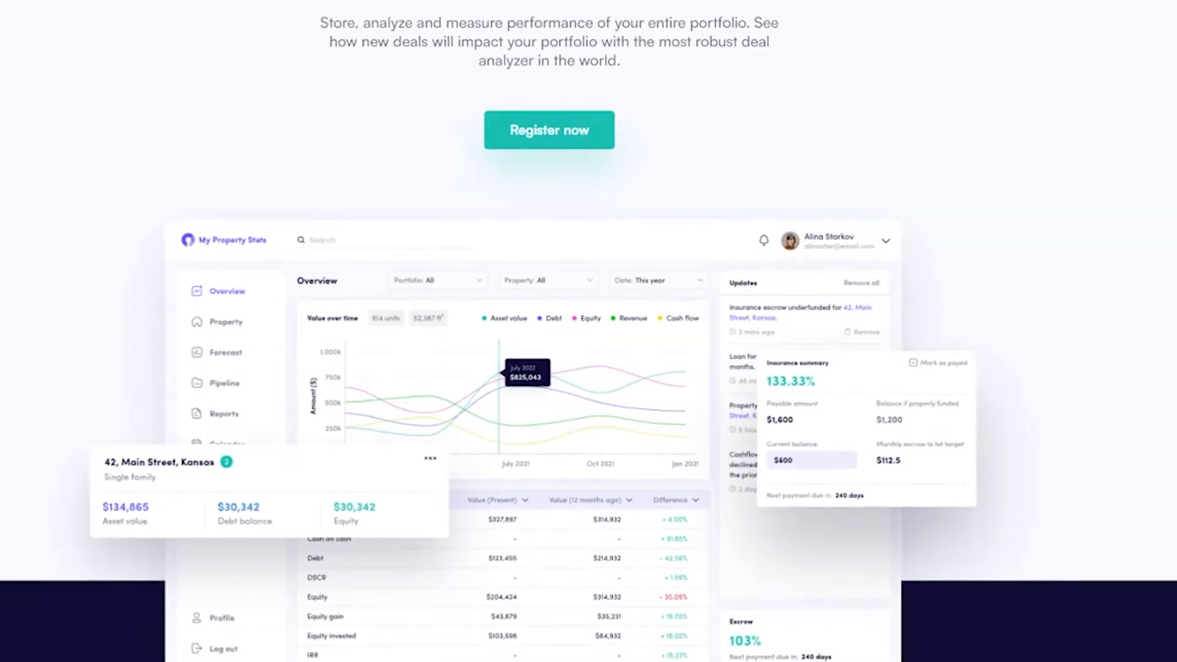
scroll(589, 331, "down", 6)
scroll(589, 331, "down", 3)
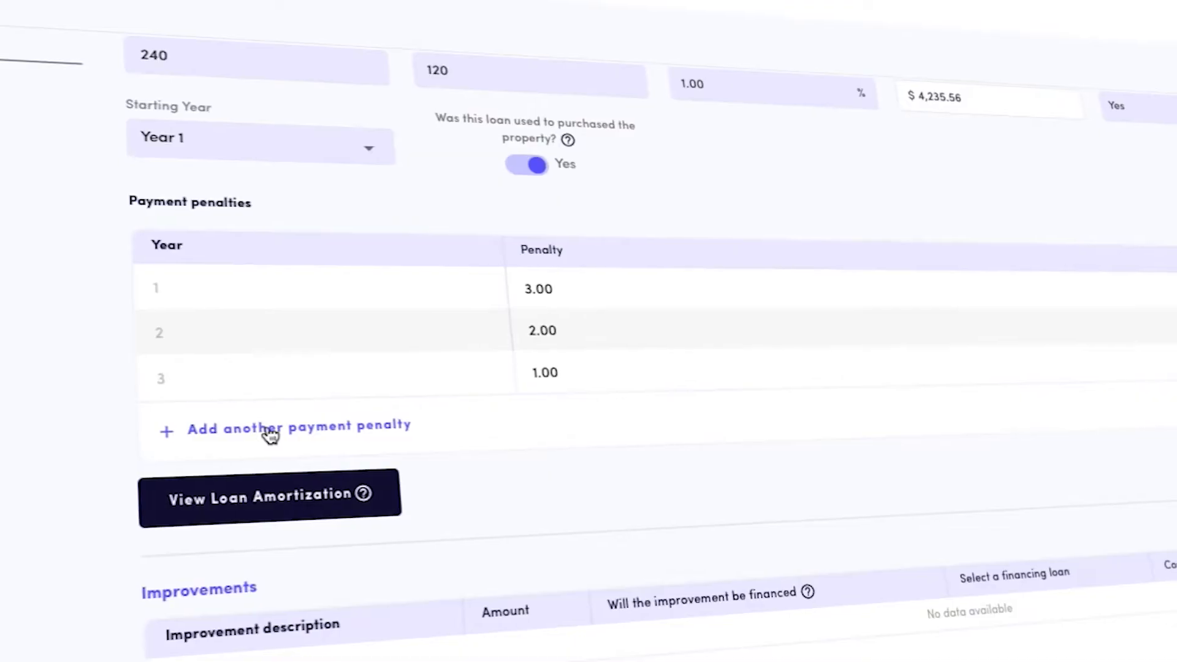
Add two more payment penalty rows to the loan's penalty table and delete them again
left_click(269, 430)
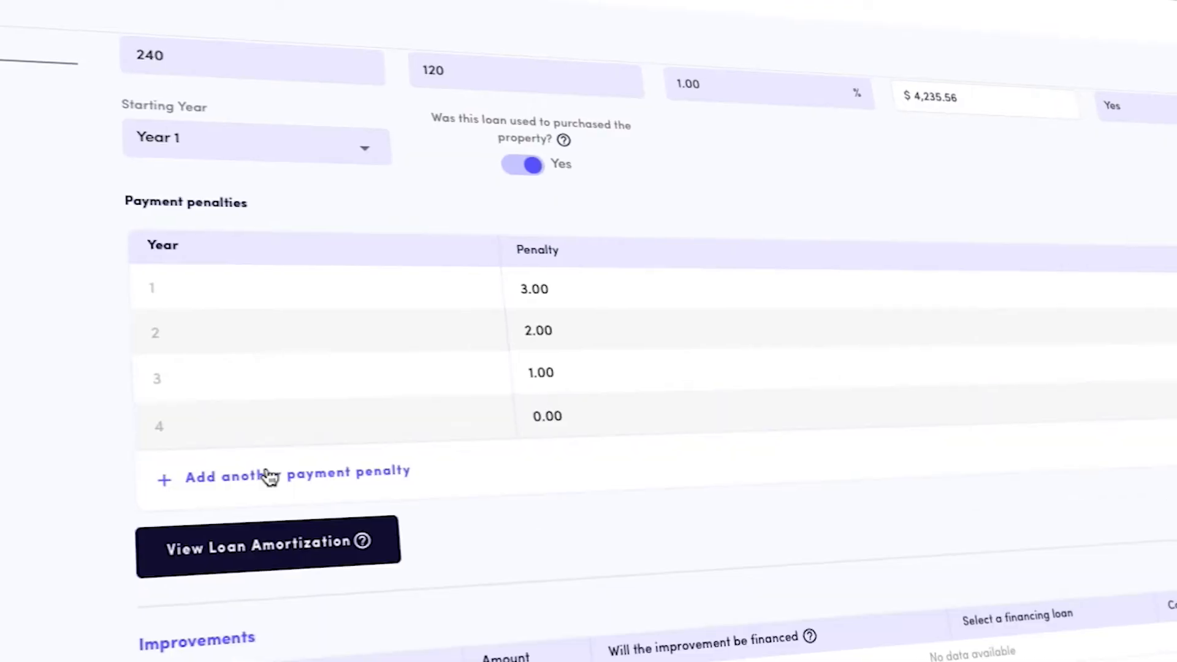
left_click(273, 475)
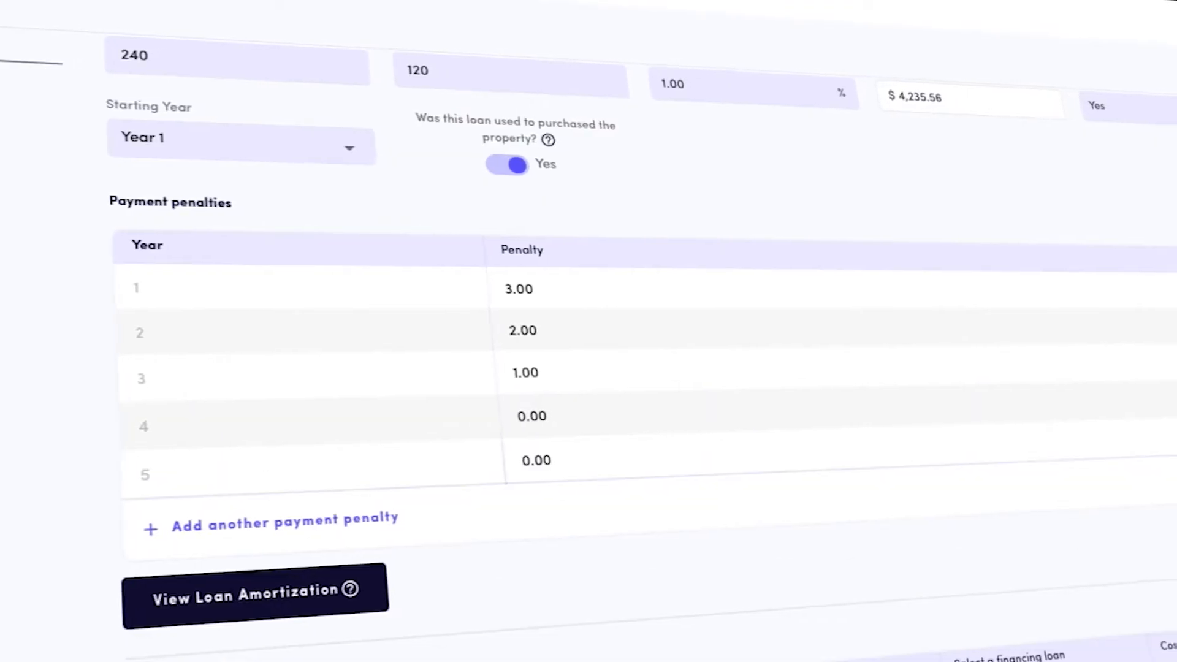
left_click(1172, 437)
left_click(1172, 396)
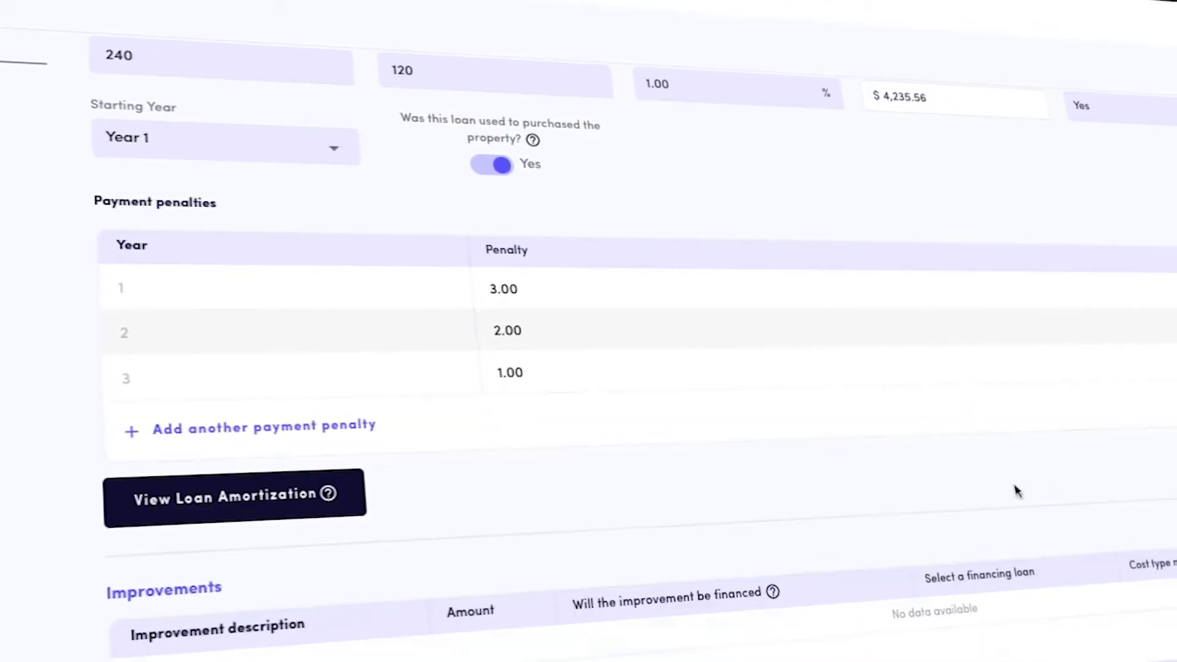
scroll(197, 491, "down", 3)
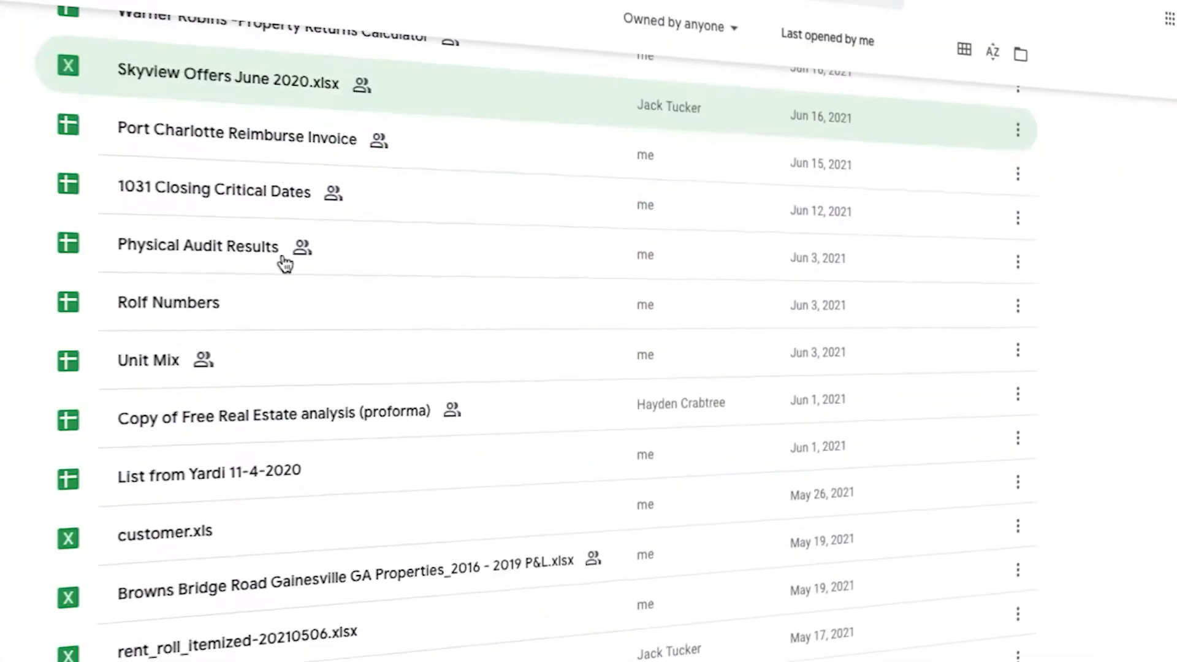
scroll(284, 258, "down", 10)
scroll(284, 254, "down", 3)
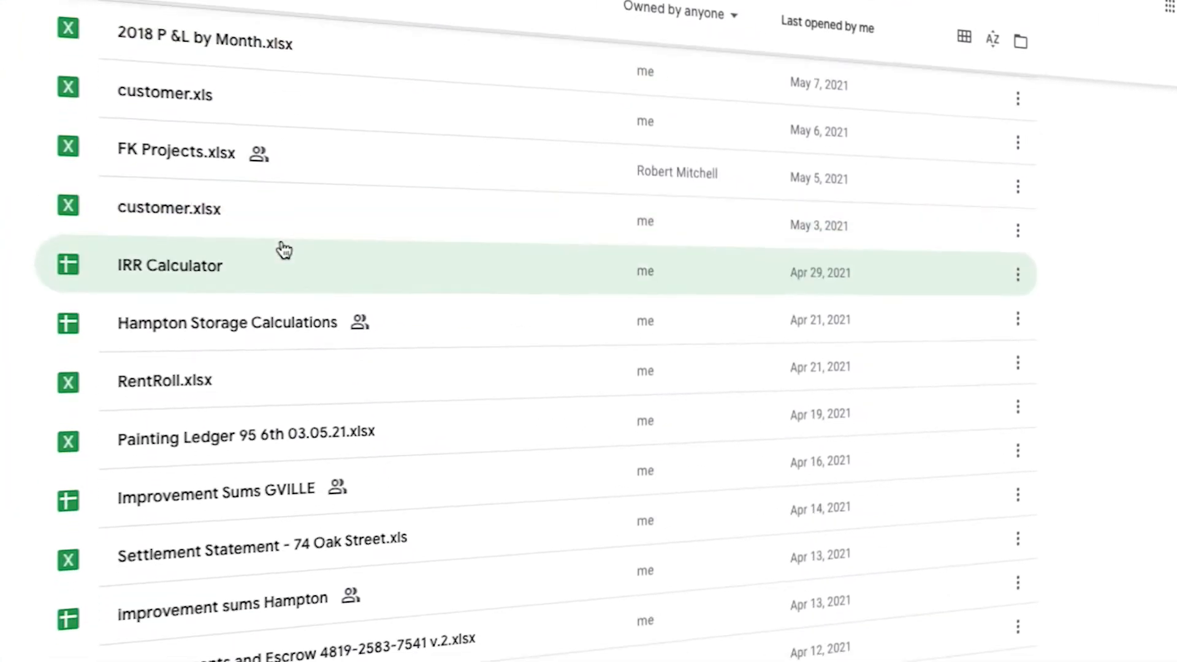
scroll(287, 236, "down", 6)
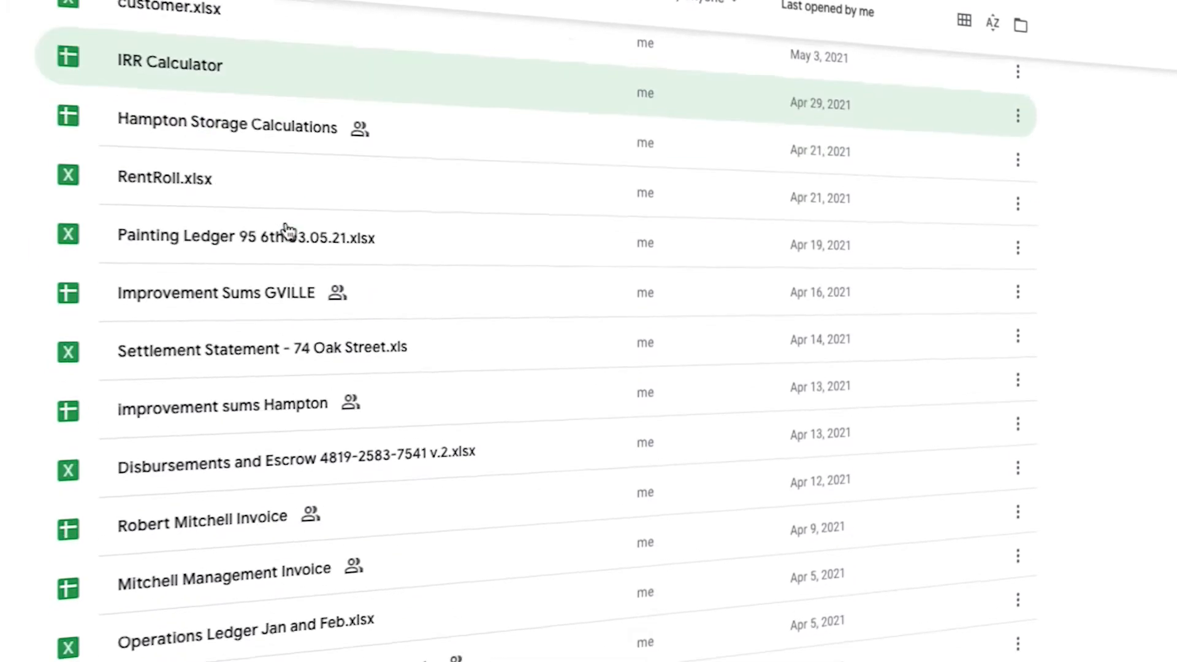
scroll(287, 236, "up", 8)
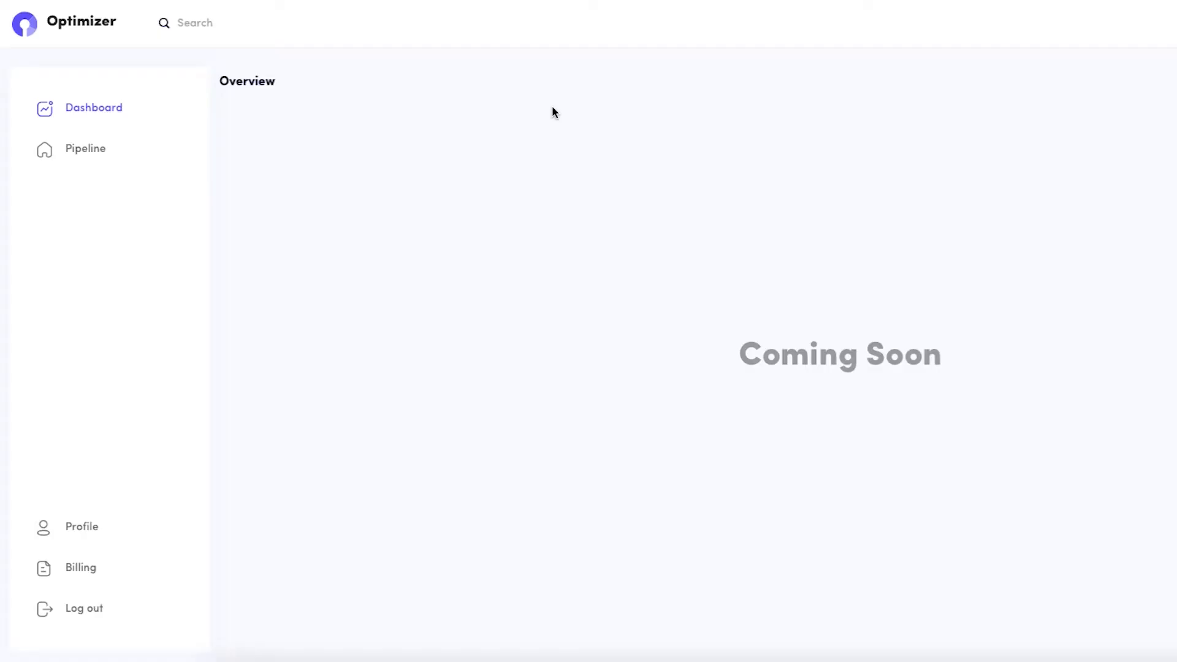
Open the deal pipeline and view the deals in the Analyzing, Offer Made and Under Contract stages
left_click(120, 163)
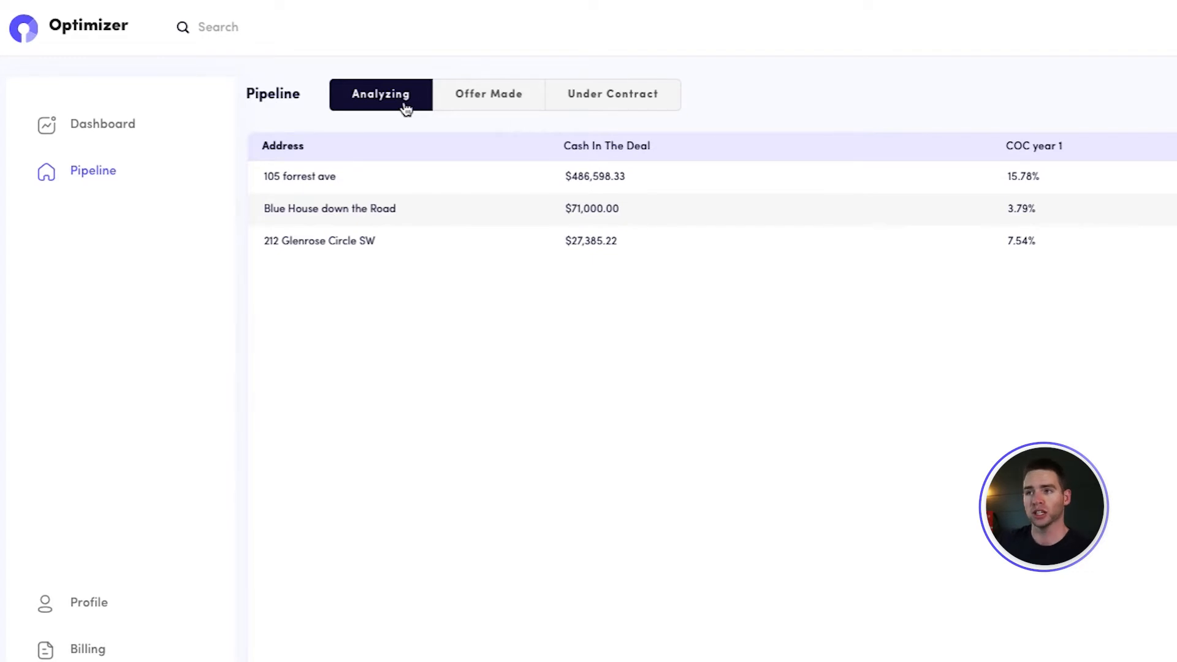
left_click(522, 99)
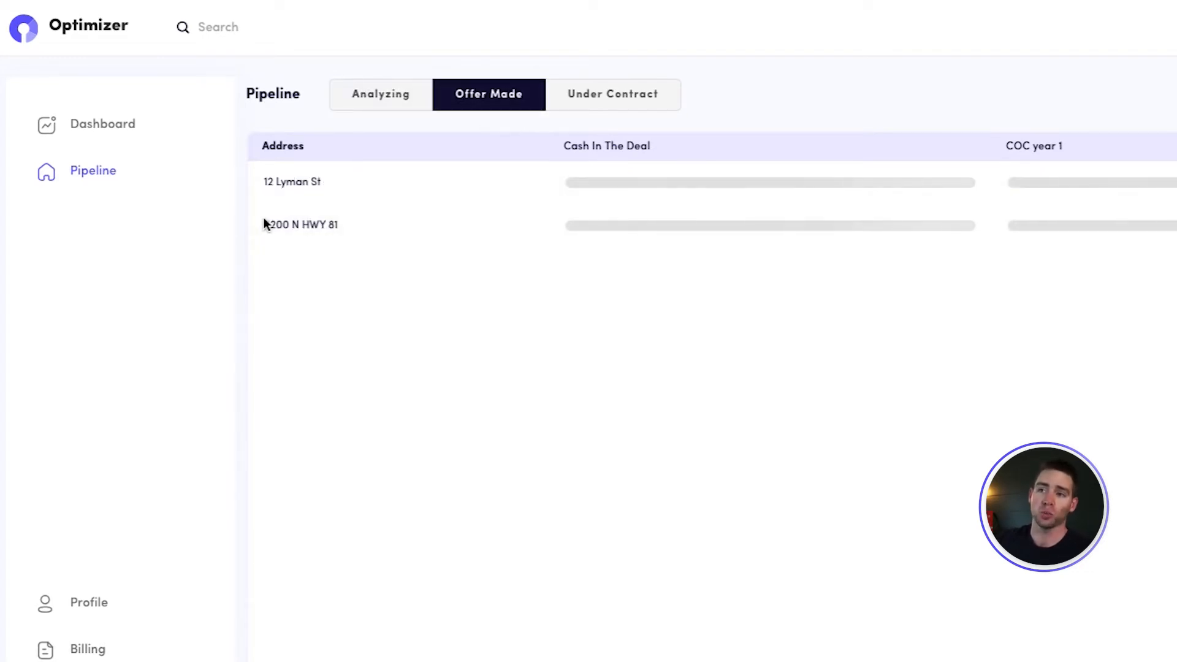
left_click(642, 113)
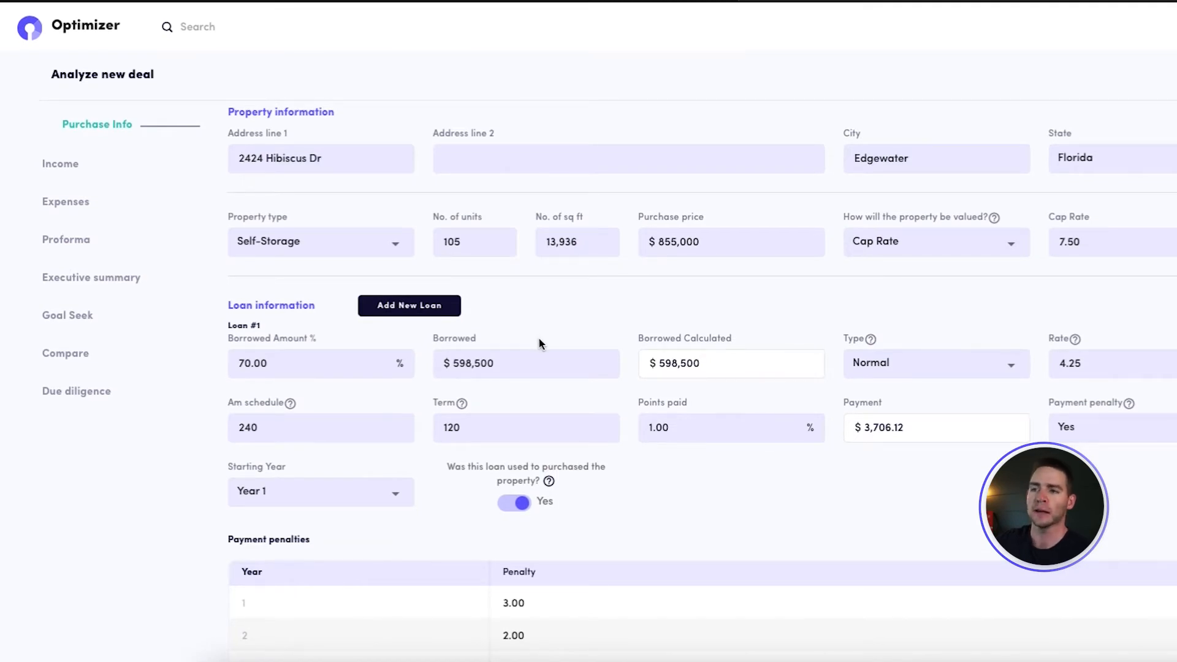
Review the self-storage deal's property, loan and payment penalty details, and check which property types are available
scroll(545, 357, "down", 1)
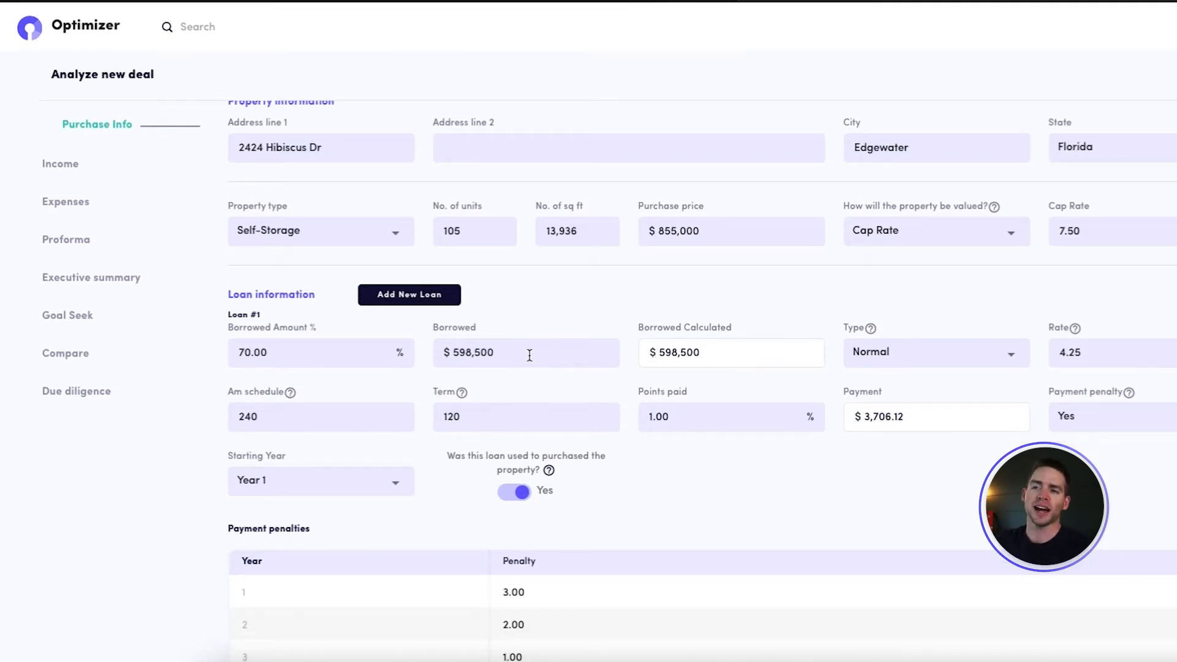
scroll(514, 439, "down", 2)
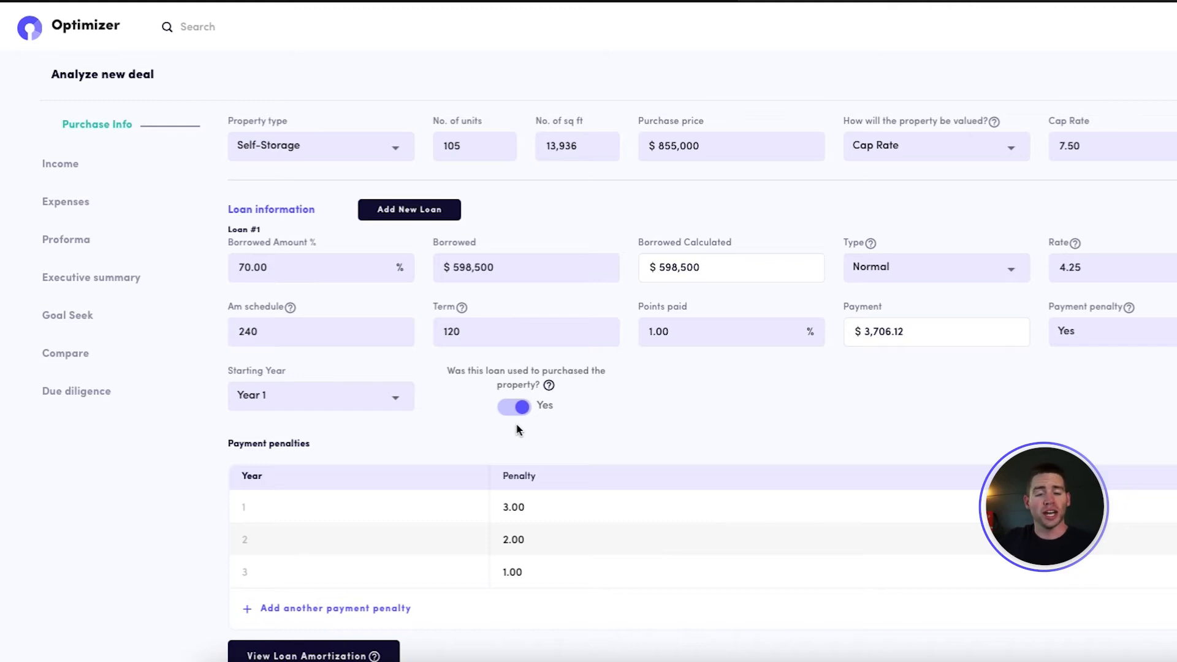
scroll(517, 429, "up", 3)
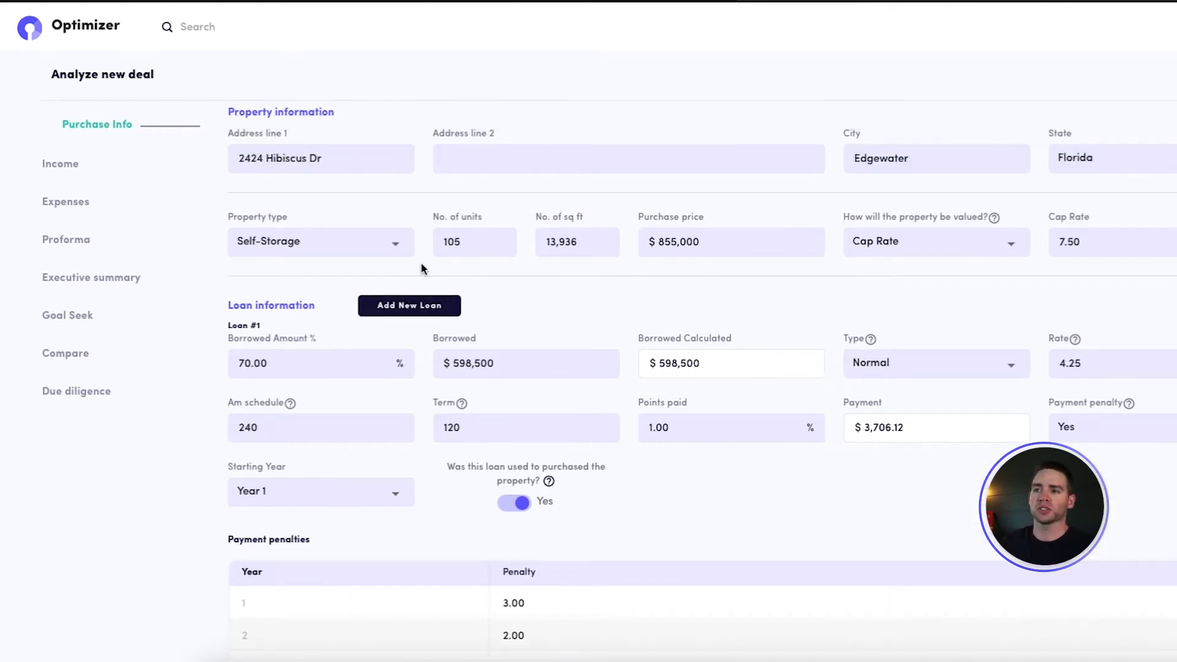
left_click(399, 245)
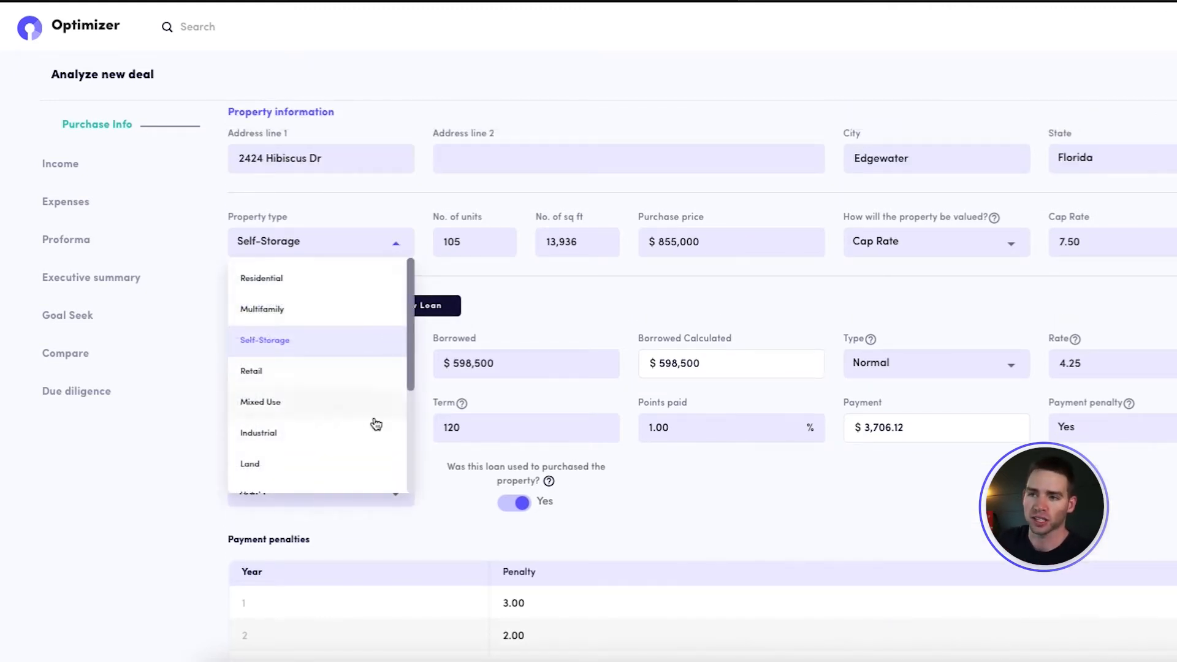
scroll(371, 423, "down", 3)
scroll(368, 423, "up", 3)
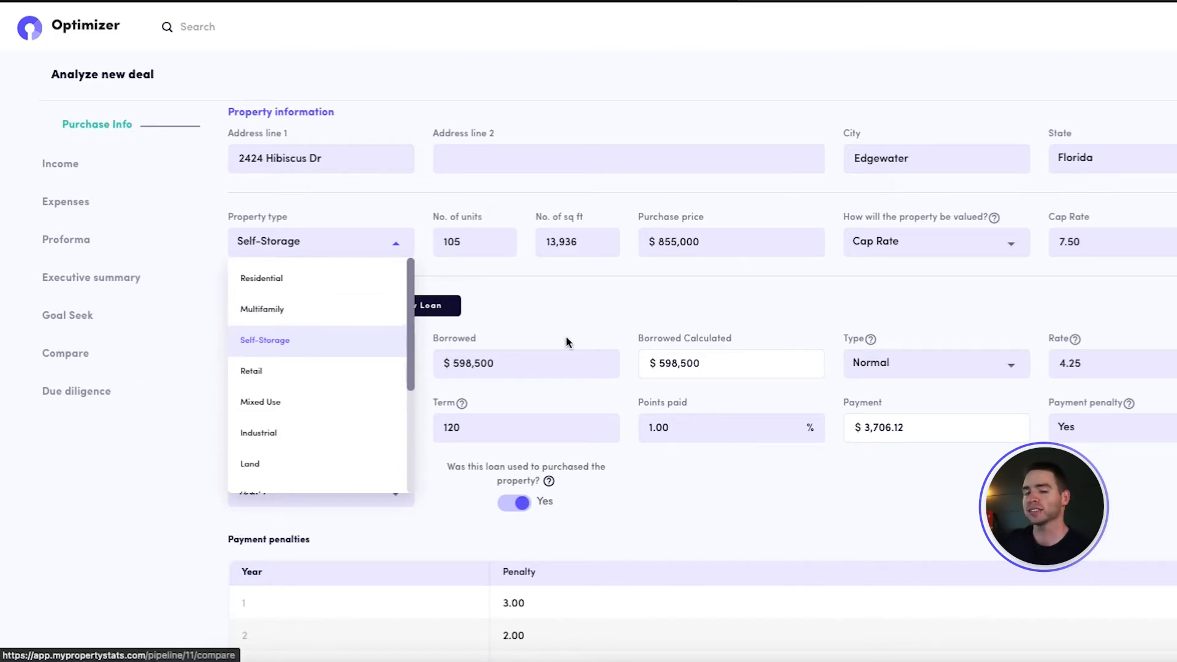
left_click(630, 319)
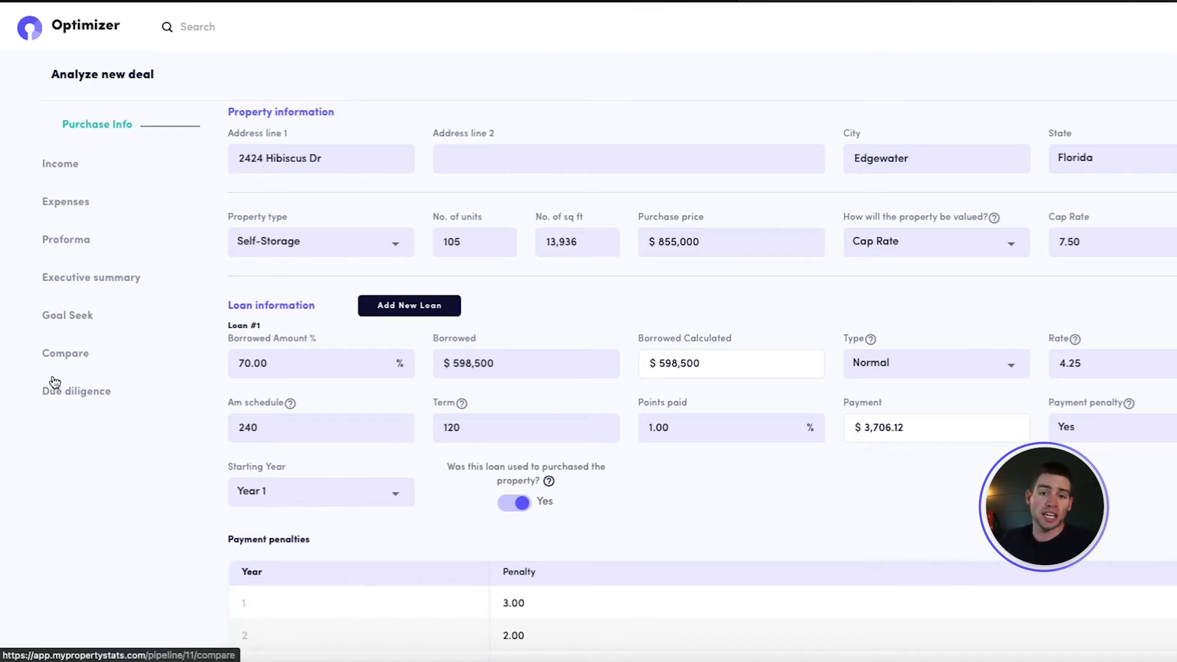
Open the Due diligence section of the deal
scroll(54, 385, "down", 1)
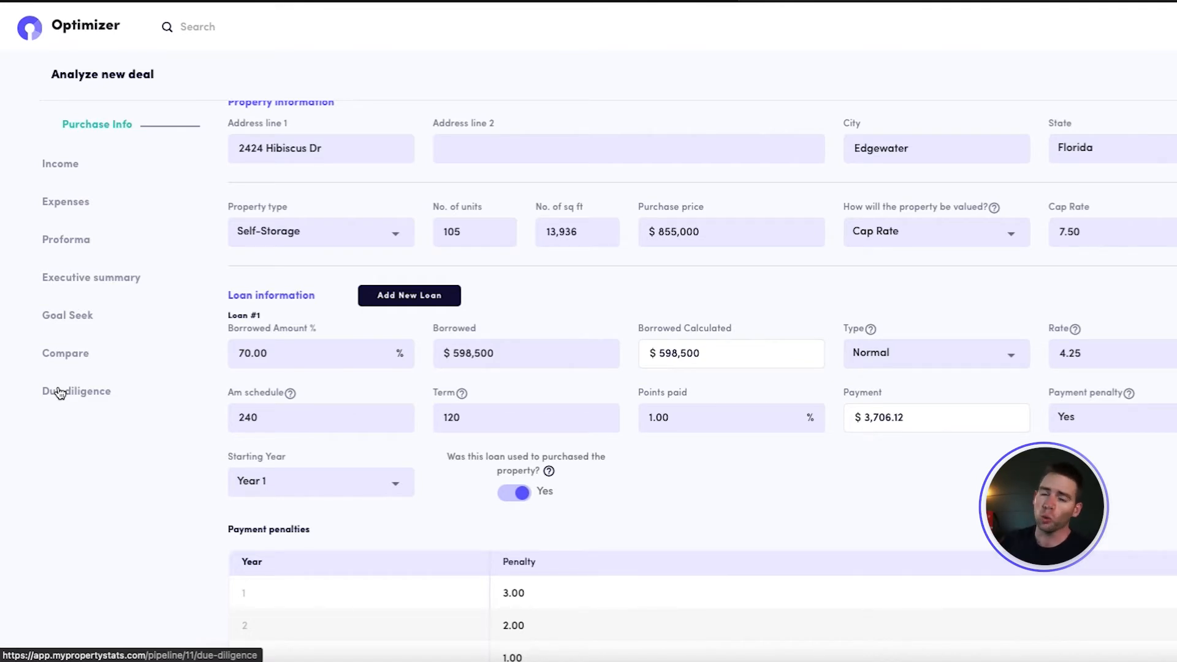
left_click(60, 393)
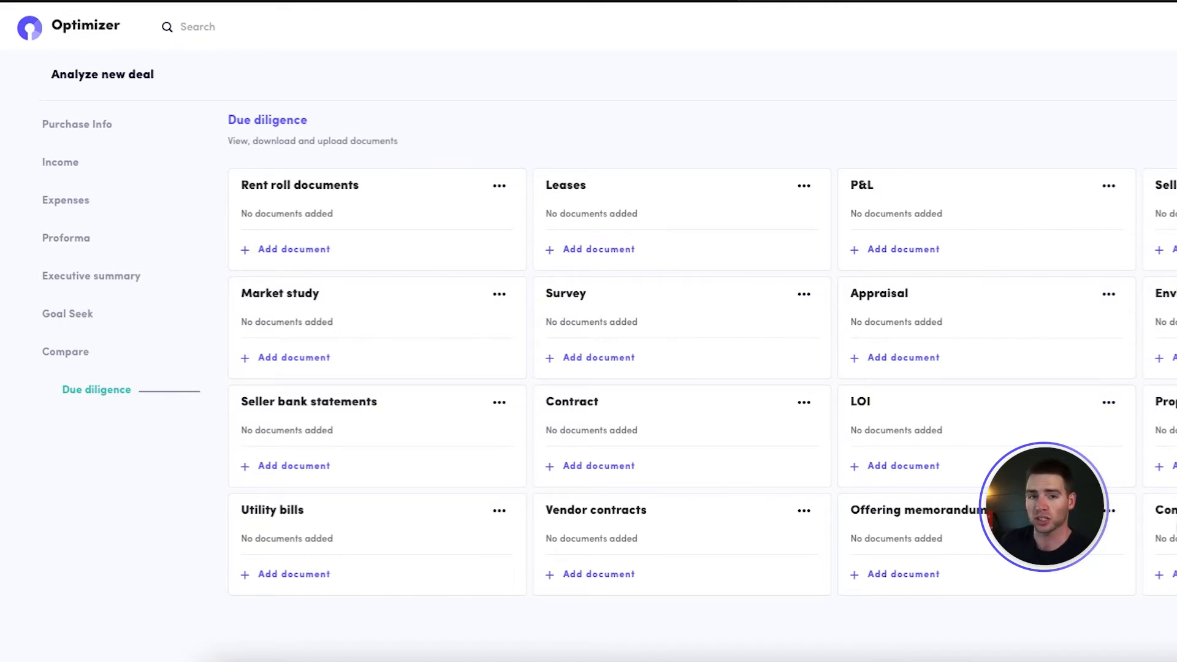
Switch to Finder and examine the category subfolders and files inside the downloaded file-3 folder, then close the window
left_click(239, 656)
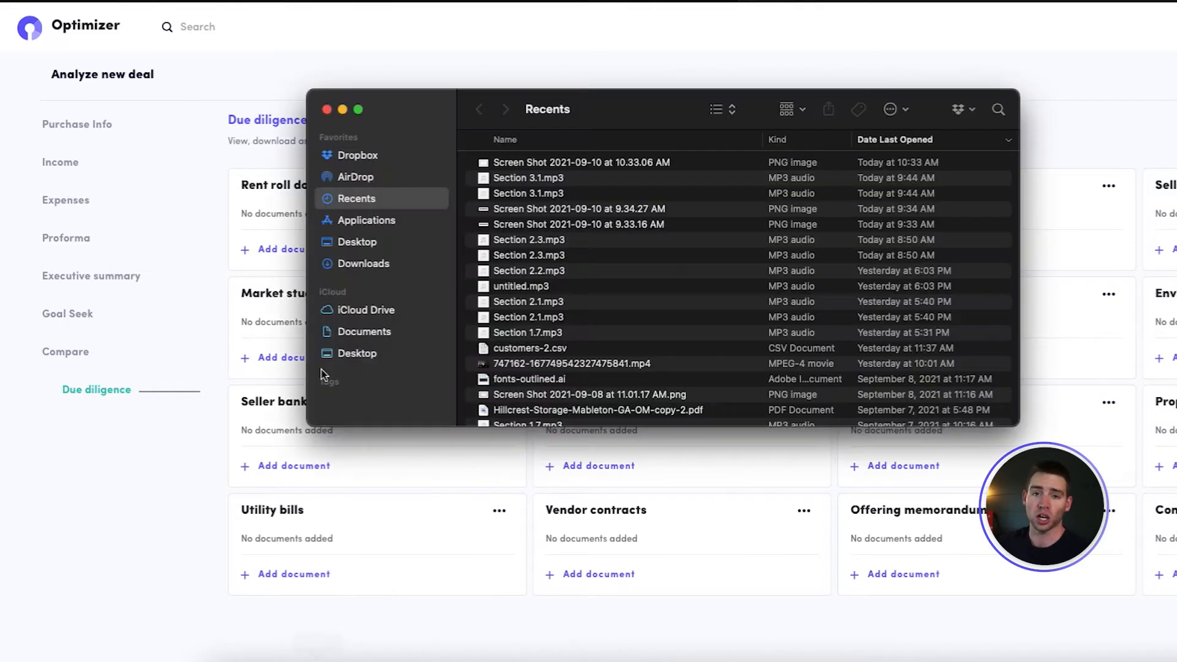
left_click(354, 265)
left_click(471, 162)
left_click(470, 162)
left_click(484, 178)
left_click(483, 209)
left_click(483, 239)
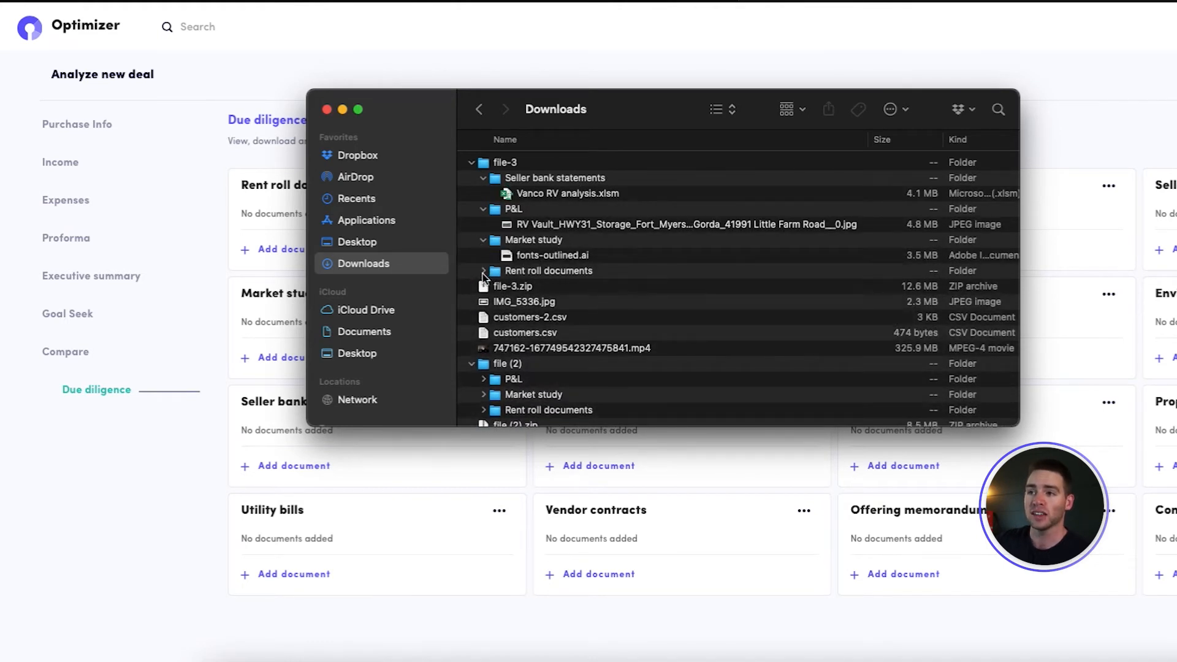
left_click(484, 271)
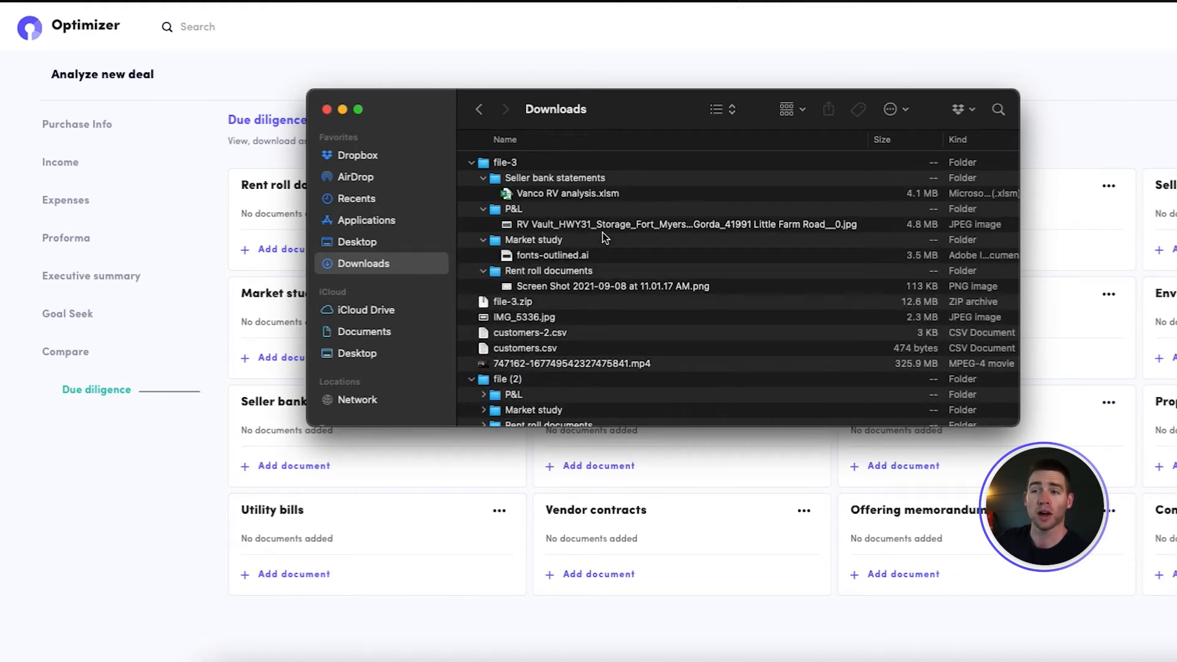
left_click(327, 109)
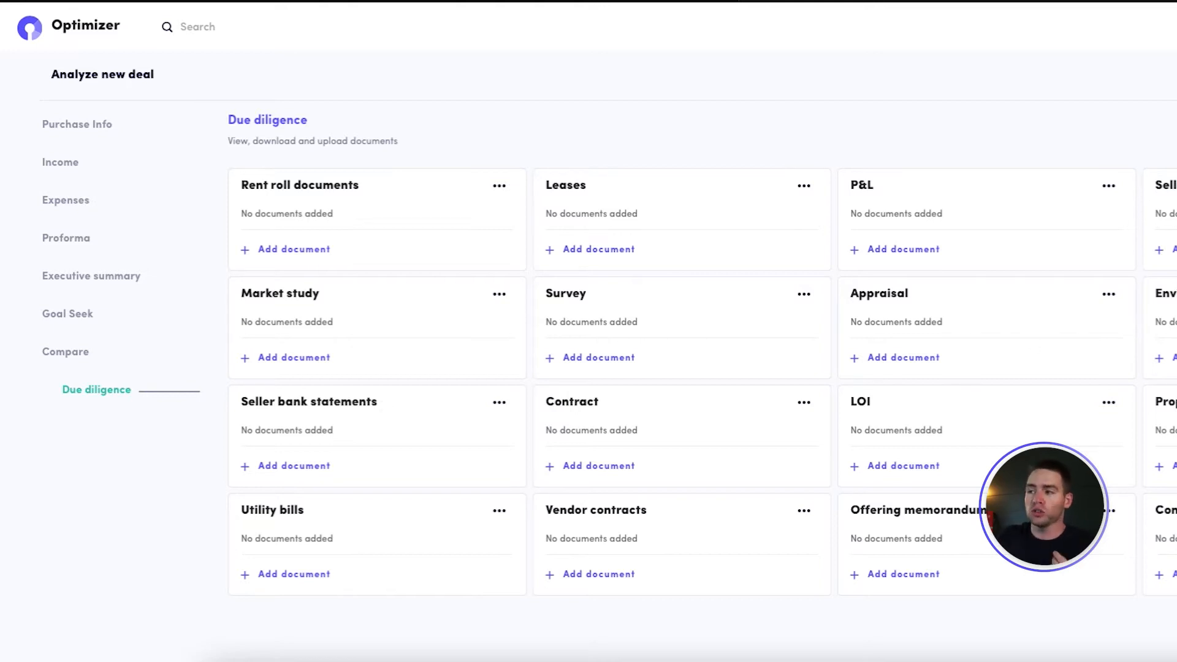
Create a new due diligence document category named Random Documents
left_click(1173, 130)
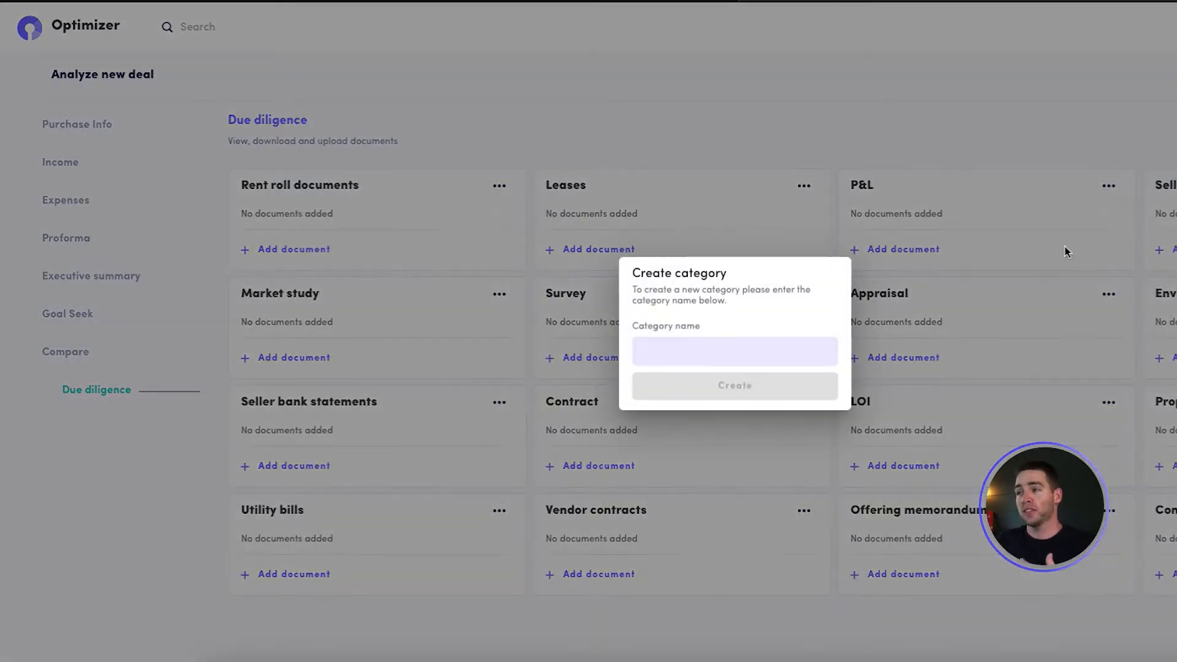
left_click(779, 356)
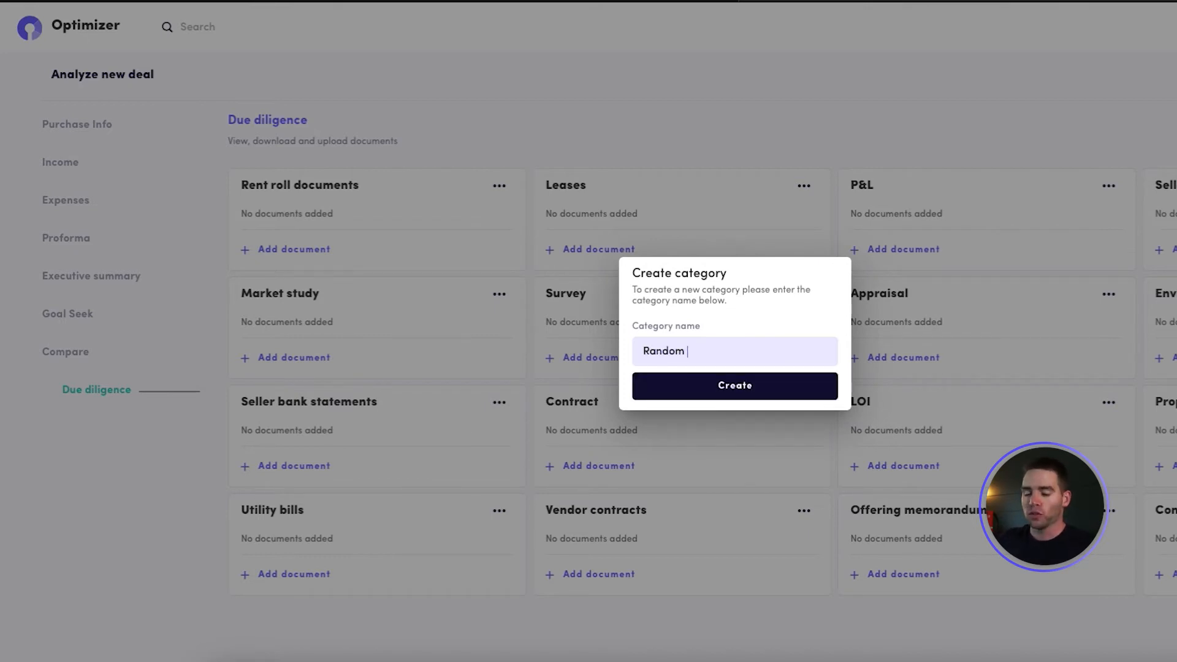
key("BackSpace")
key("BackSpace")
type("ments")
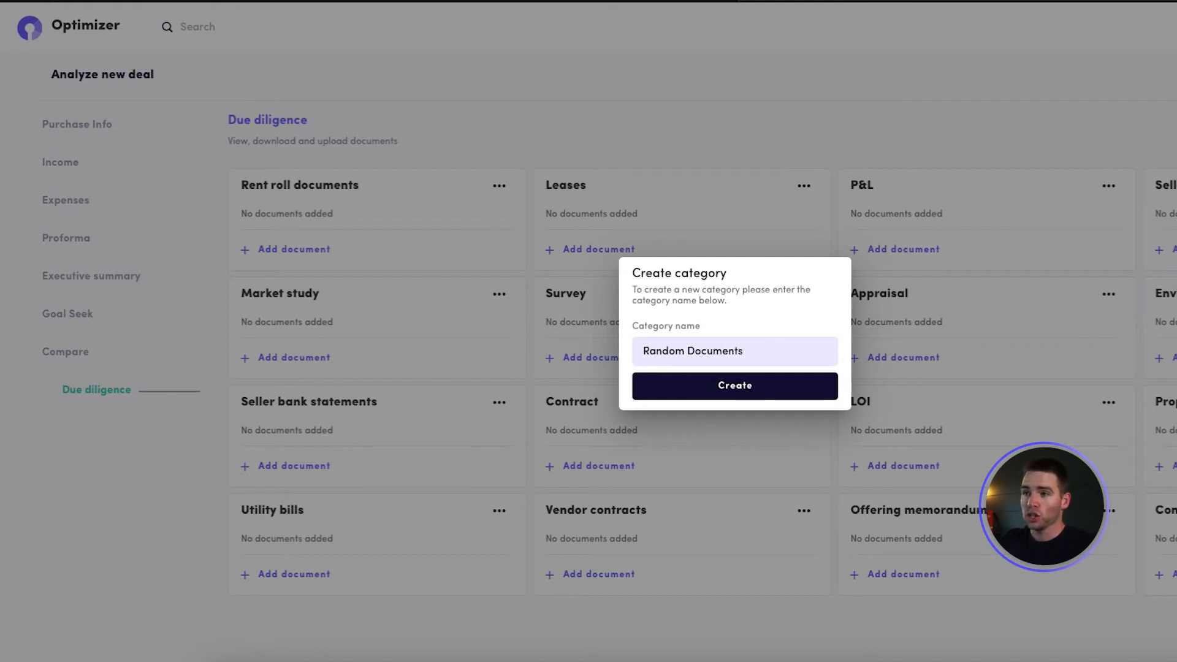
left_click(820, 392)
scroll(215, 580, "down", 2)
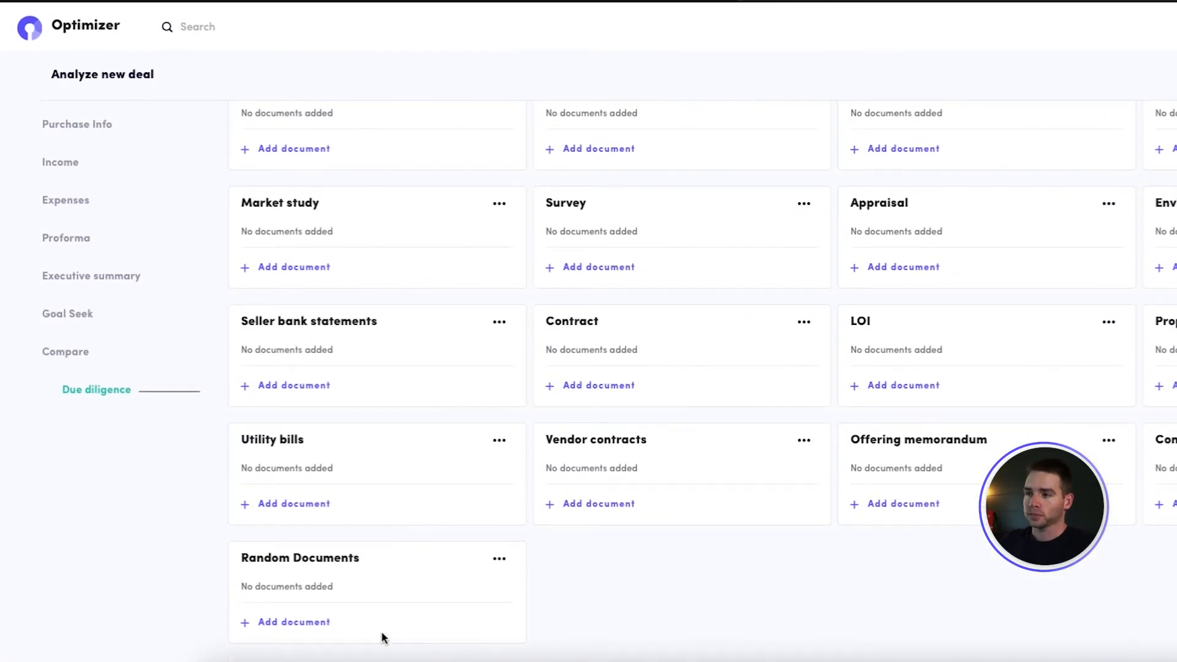
Start adding a document to the Random Documents category and browse for its file
left_click(275, 623)
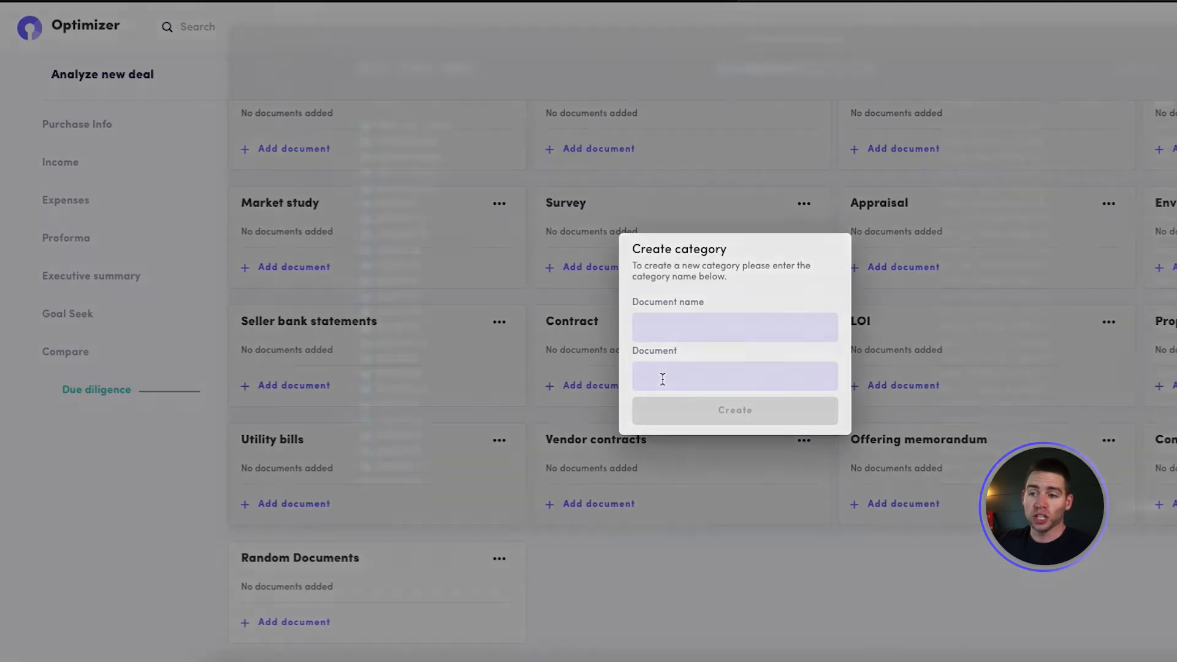
left_click(662, 380)
scroll(532, 400, "down", 5)
scroll(491, 356, "up", 4)
left_click(1154, 531)
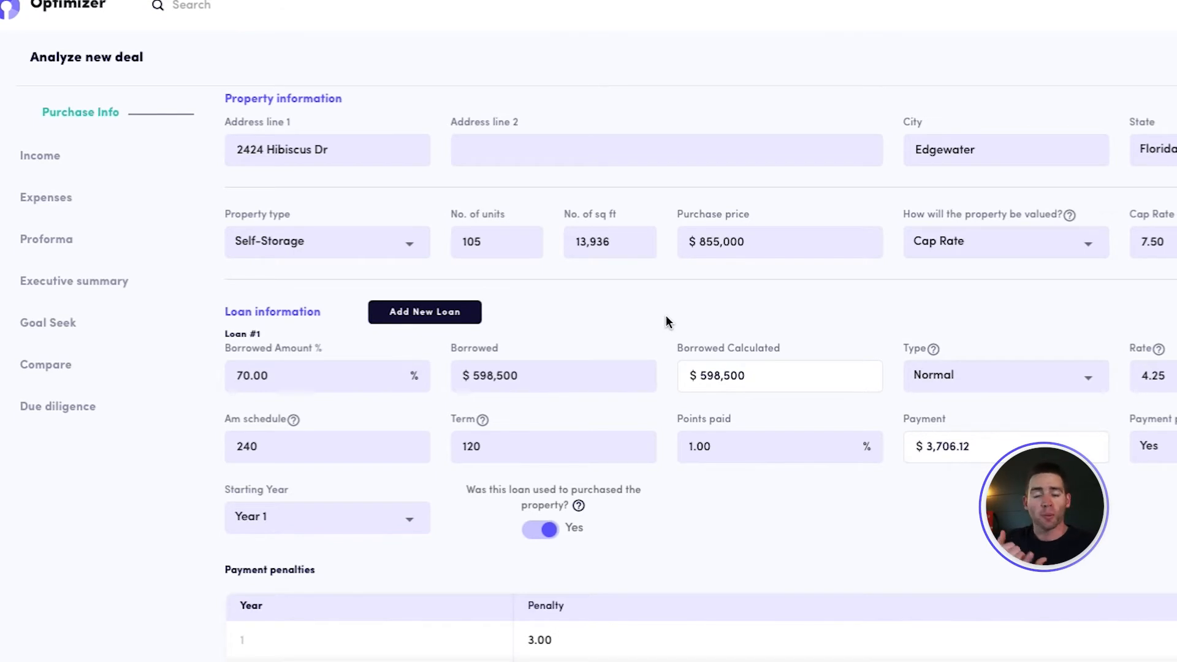
Set the borrowed amount of Loan #1 to 80% in the purchase information
scroll(651, 335, "down", 1)
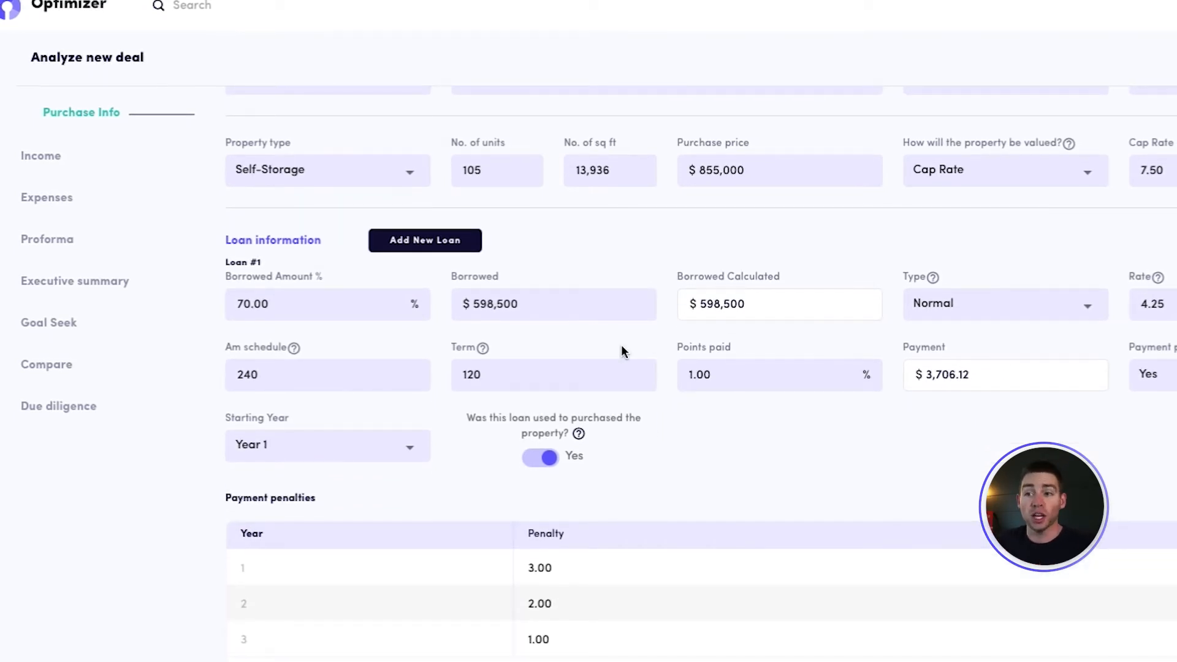
left_click_drag(251, 305, 235, 304)
type("80")
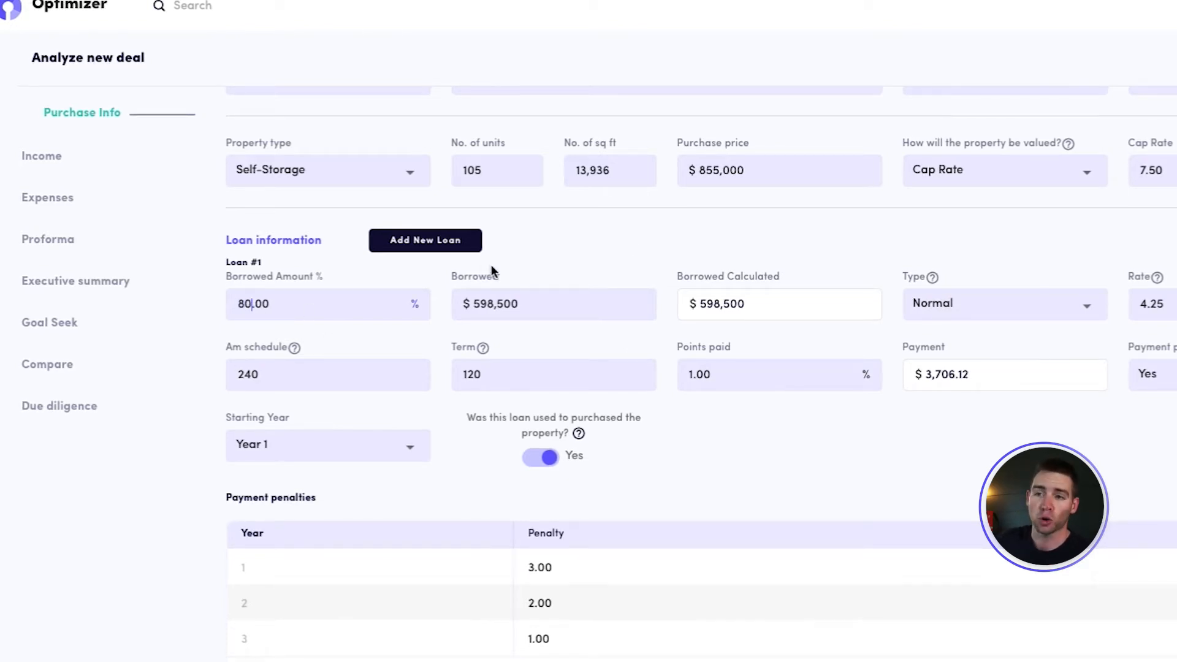
left_click(526, 310)
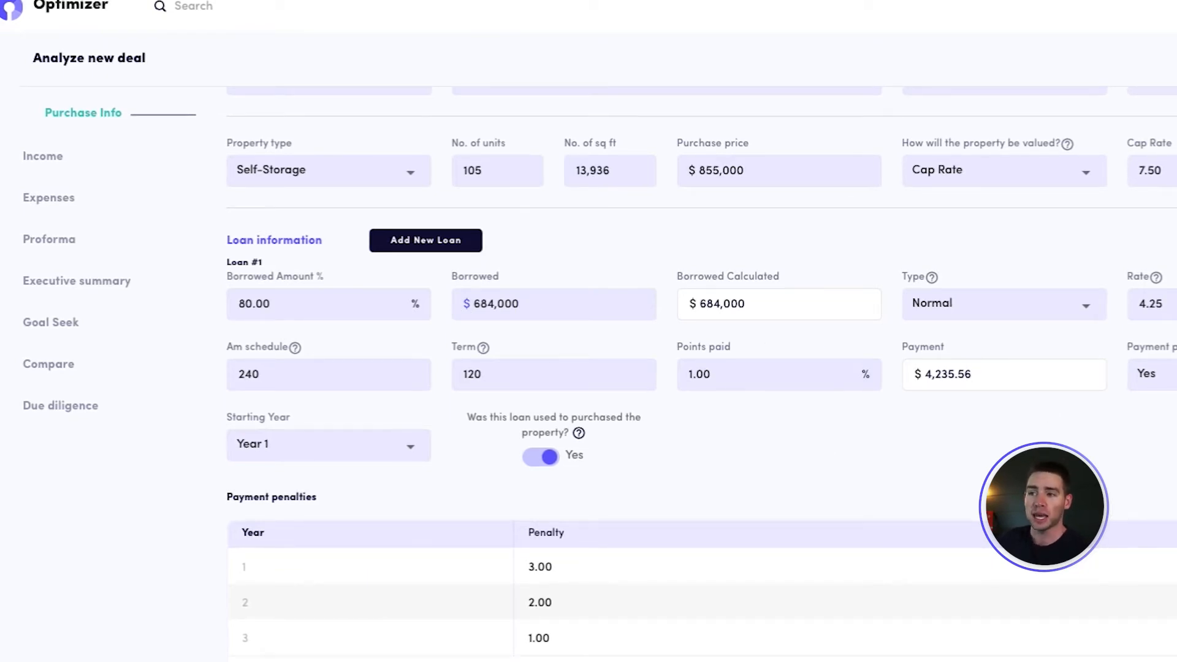
Check the available types for Loan #1 and review its amortization schedule and remaining loan terms
left_click(1001, 304)
left_click(1009, 197)
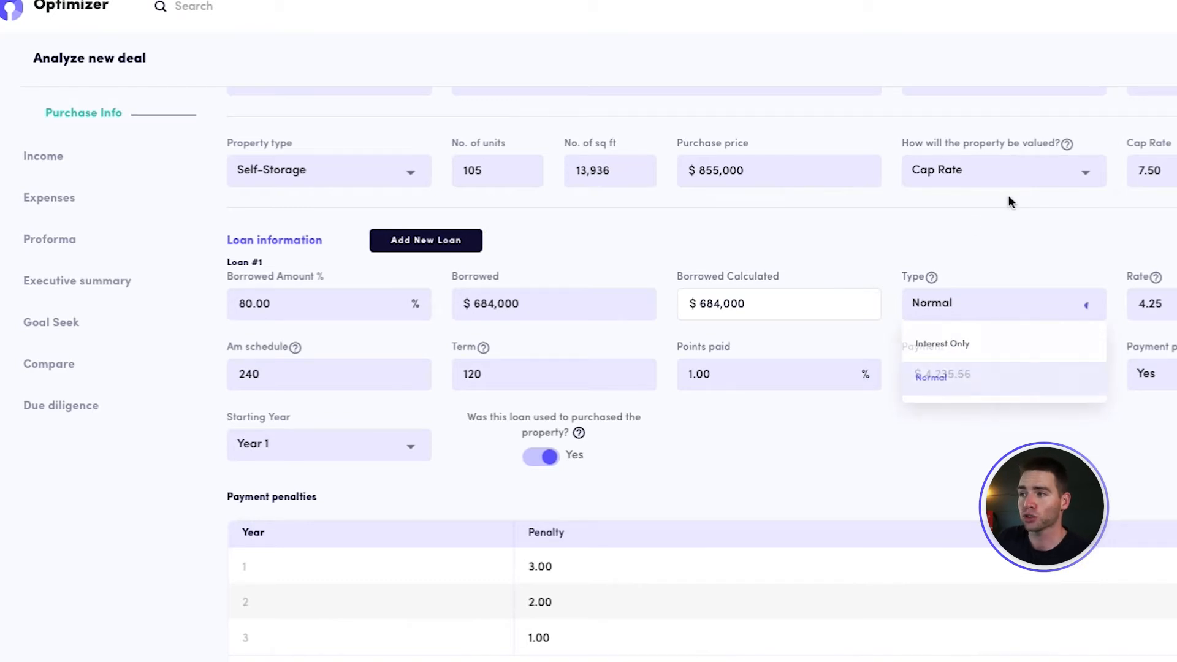
mouse_move(296, 352)
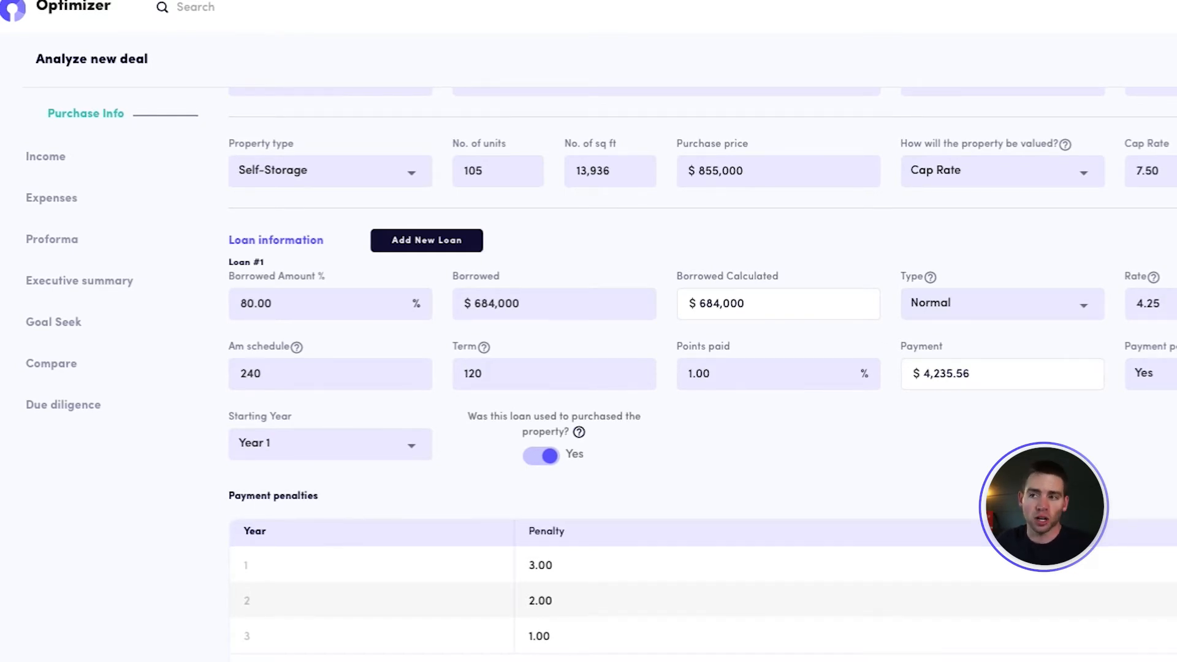
scroll(702, 373, "down", 1)
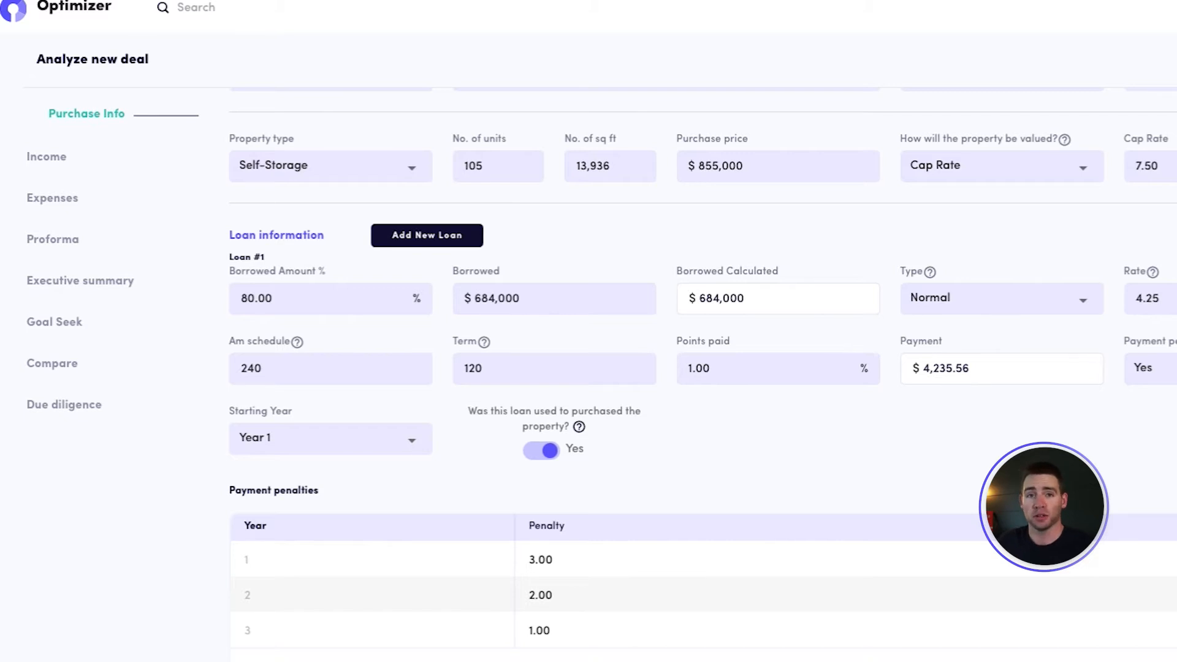
Add a year 4 payment penalty row to Loan #1 and remove it again
scroll(694, 420, "down", 3)
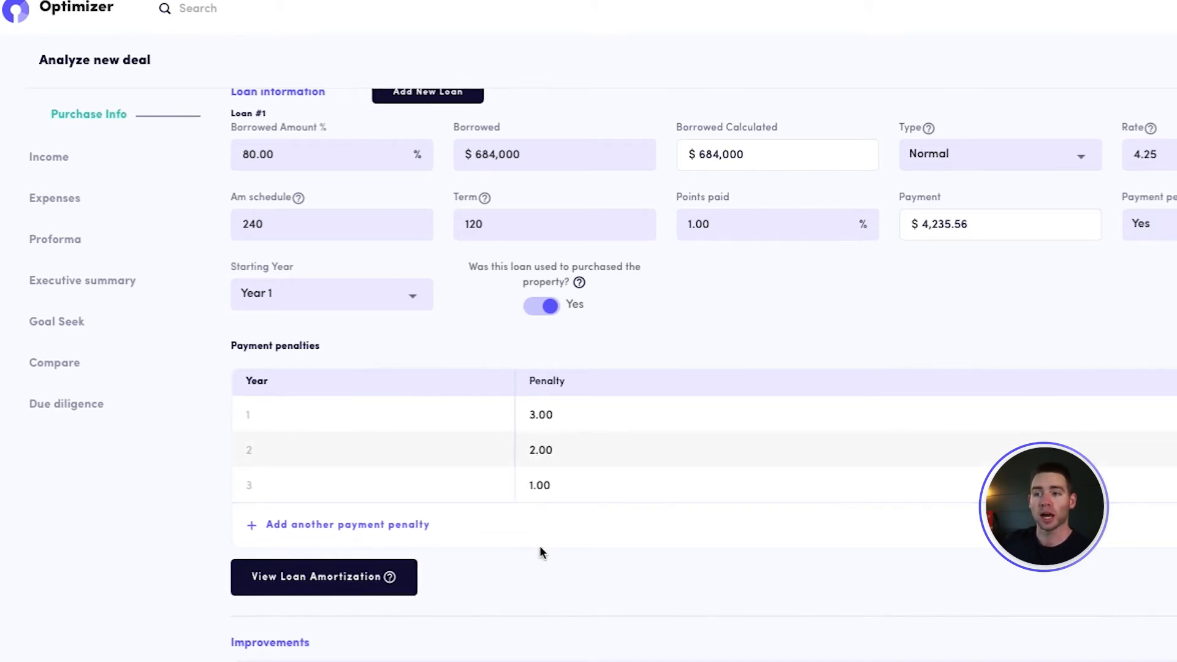
scroll(542, 546, "down", 2)
left_click(343, 407)
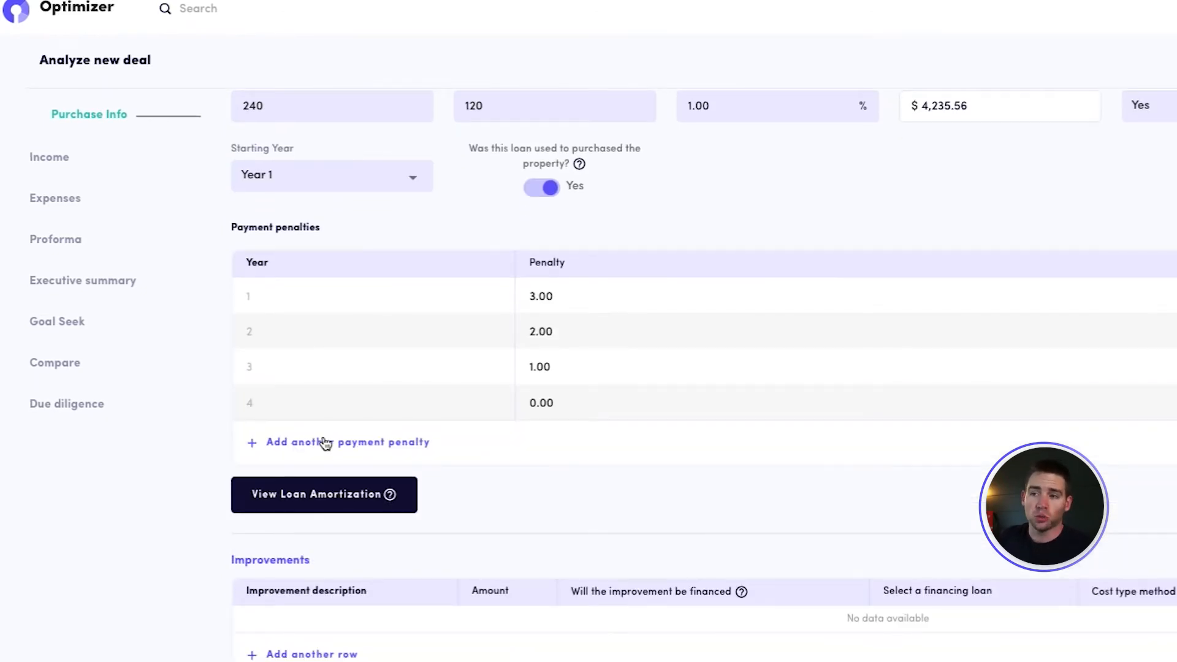
left_click(325, 443)
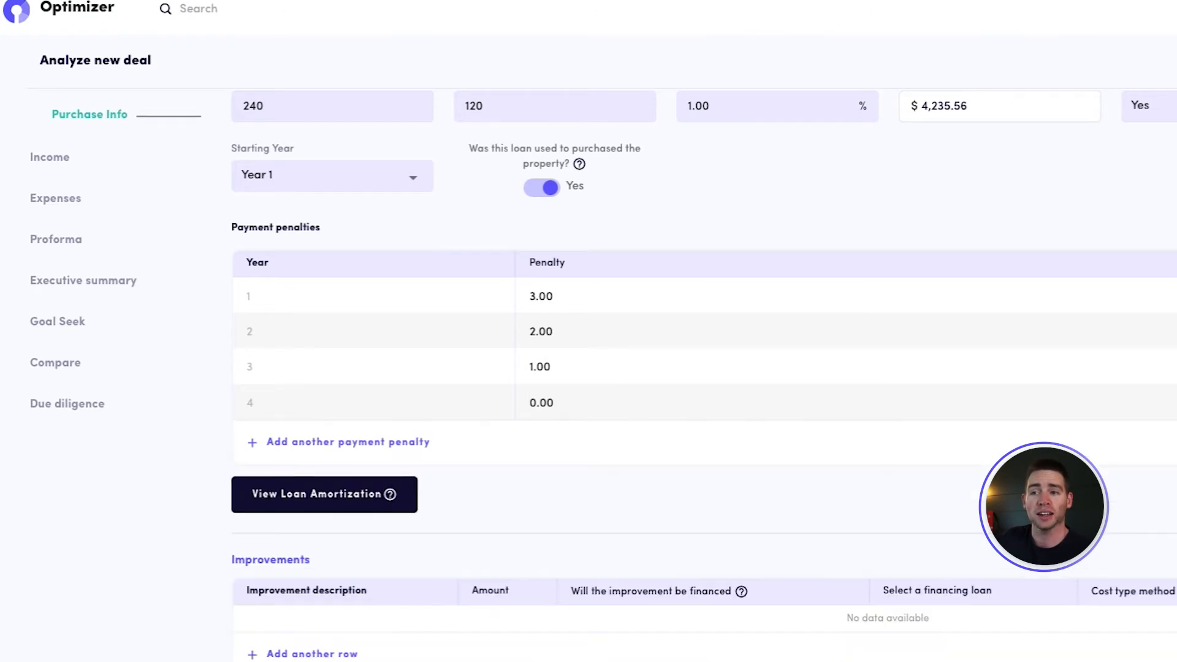
Add an improvement row to the deal with the description Roof
scroll(703, 375, "down", 3)
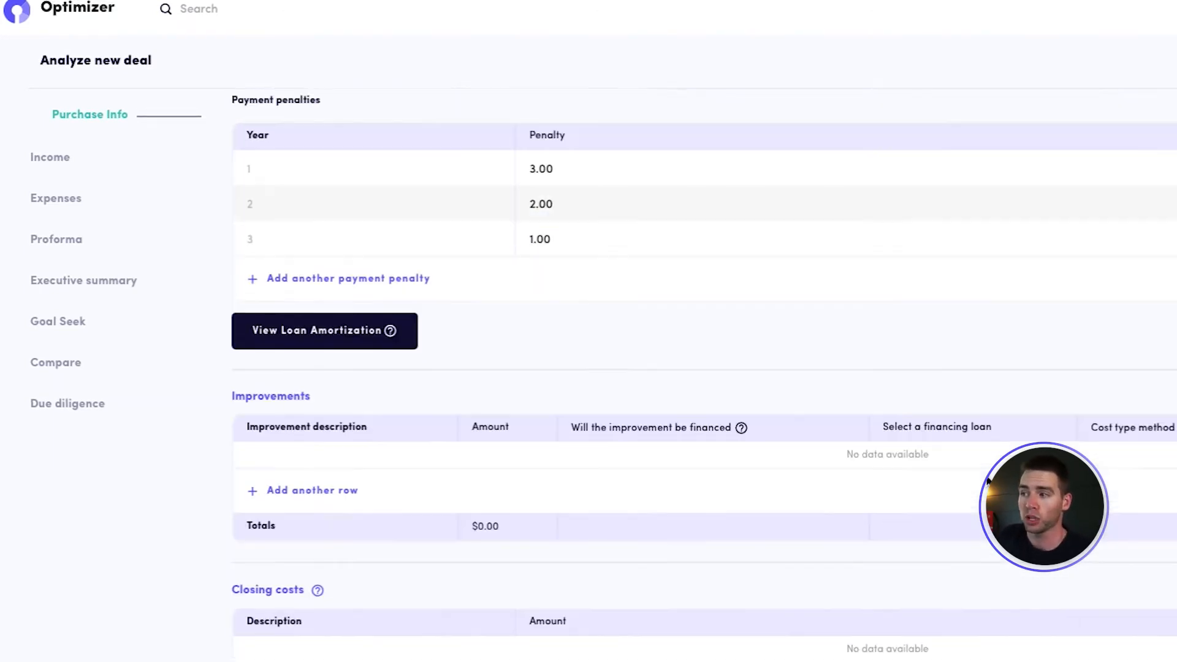
left_click(299, 450)
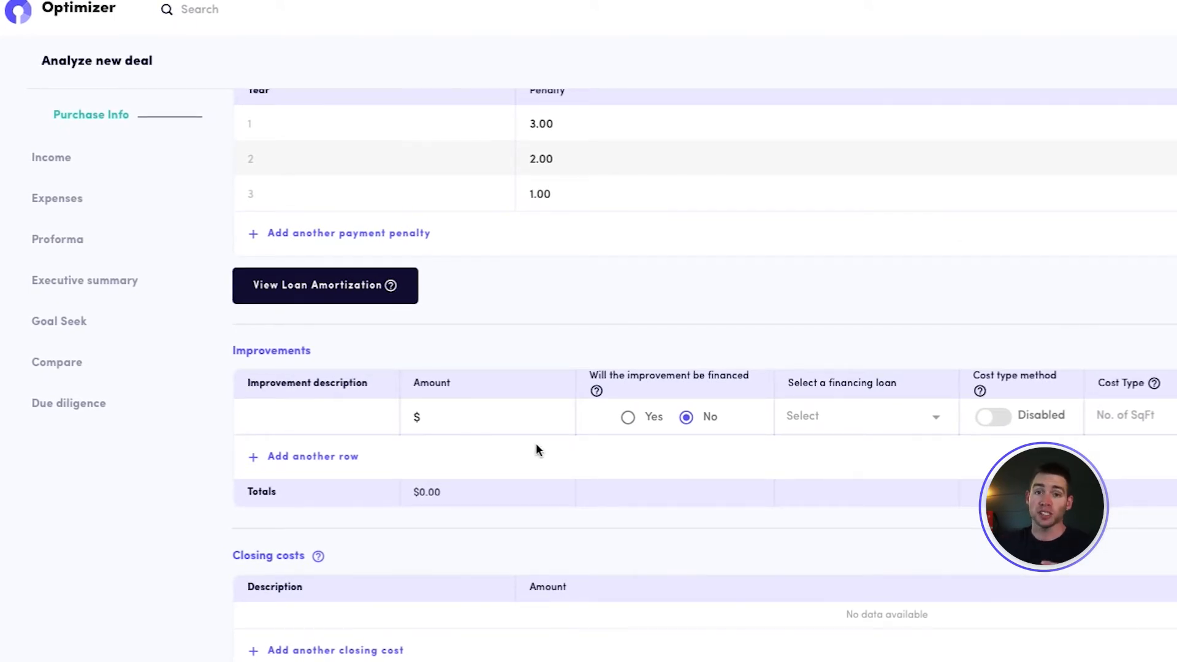
left_click(334, 422)
type("Roof")
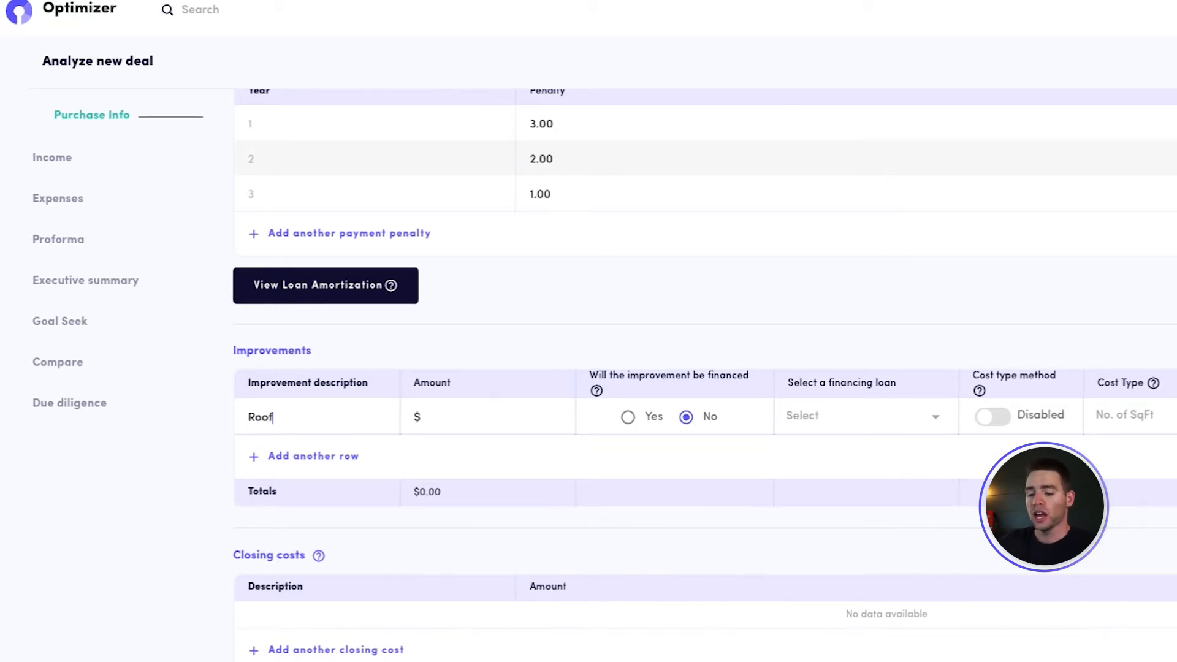
Enable the cost type method for the Roof improvement by No. of SqFt and enter its cost per square foot
scroll(546, 288, "up", 8)
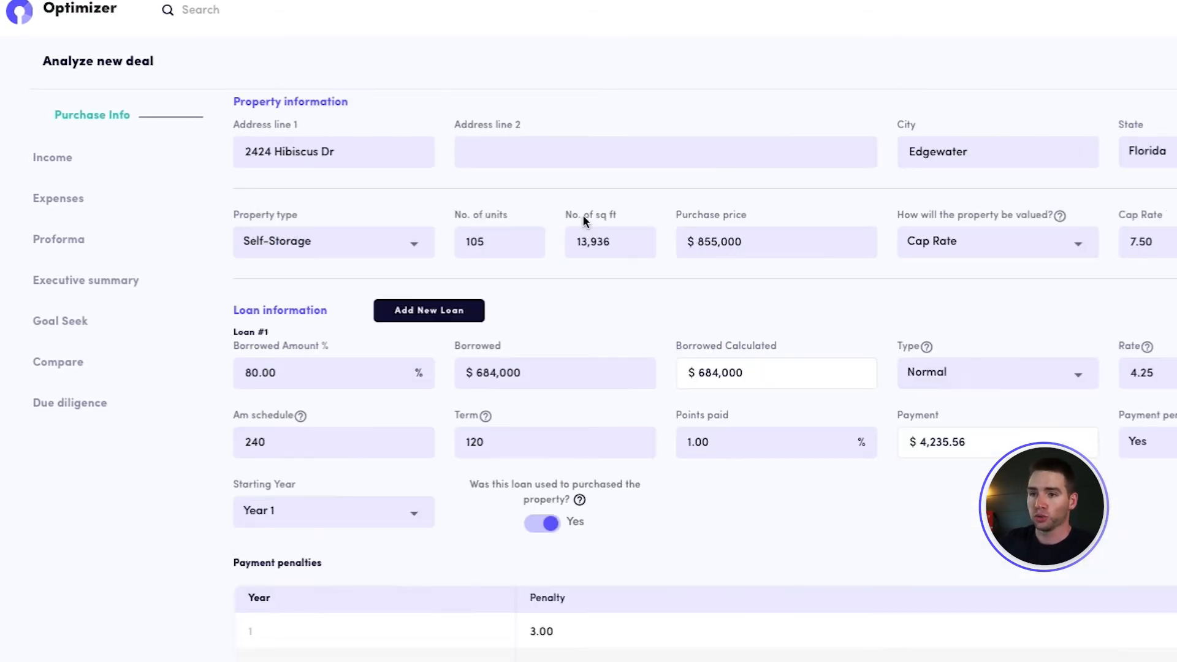
scroll(624, 353, "down", 9)
scroll(622, 356, "up", 6)
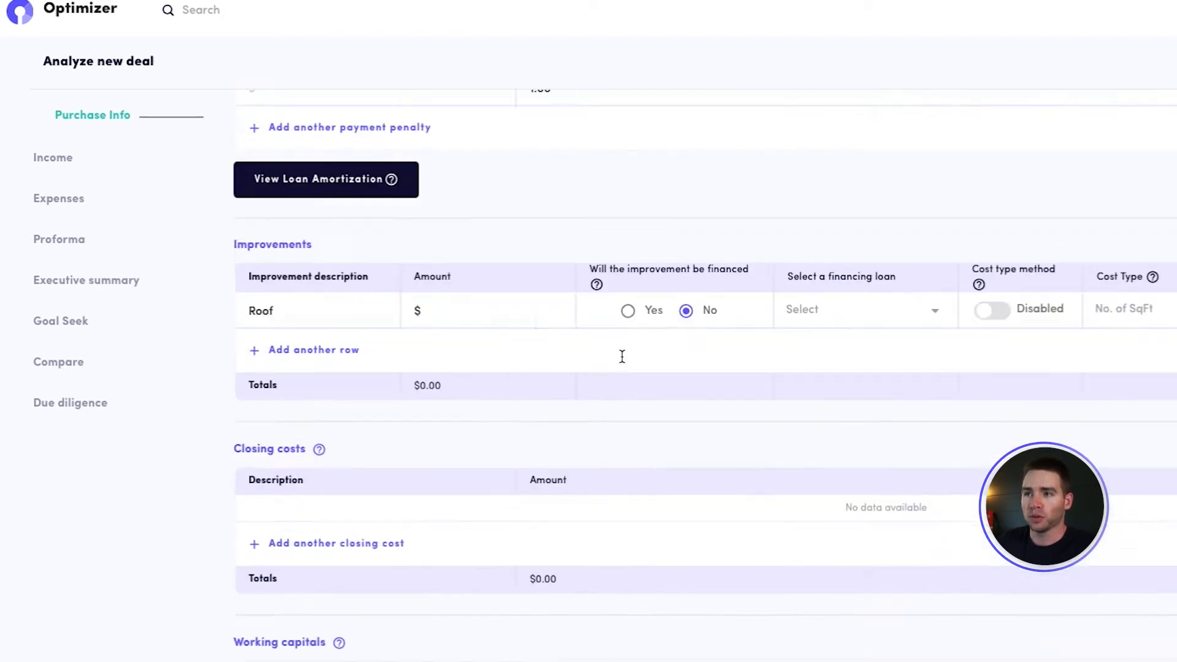
scroll(622, 359, "down", 2)
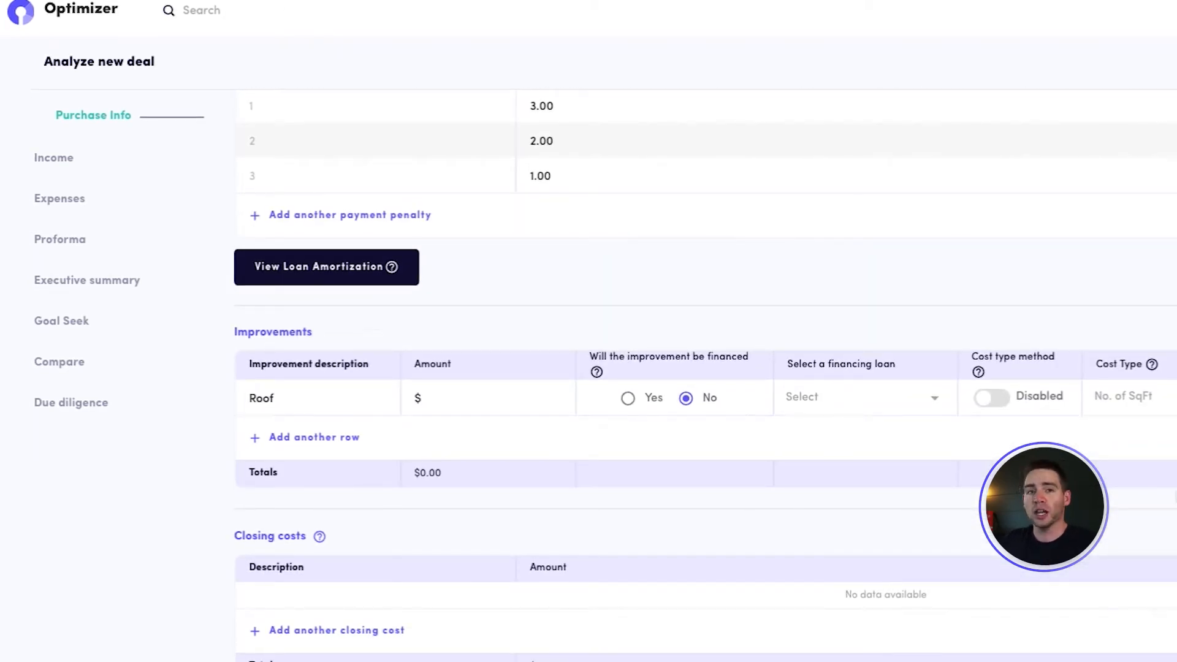
left_click(991, 398)
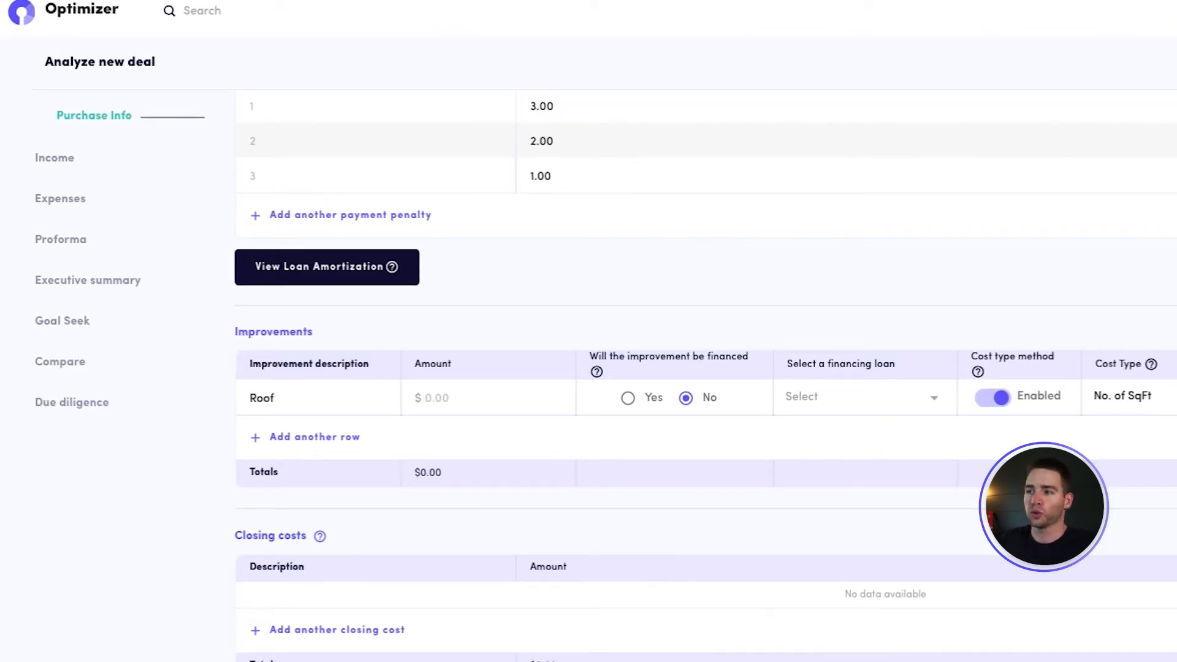
type("1,808")
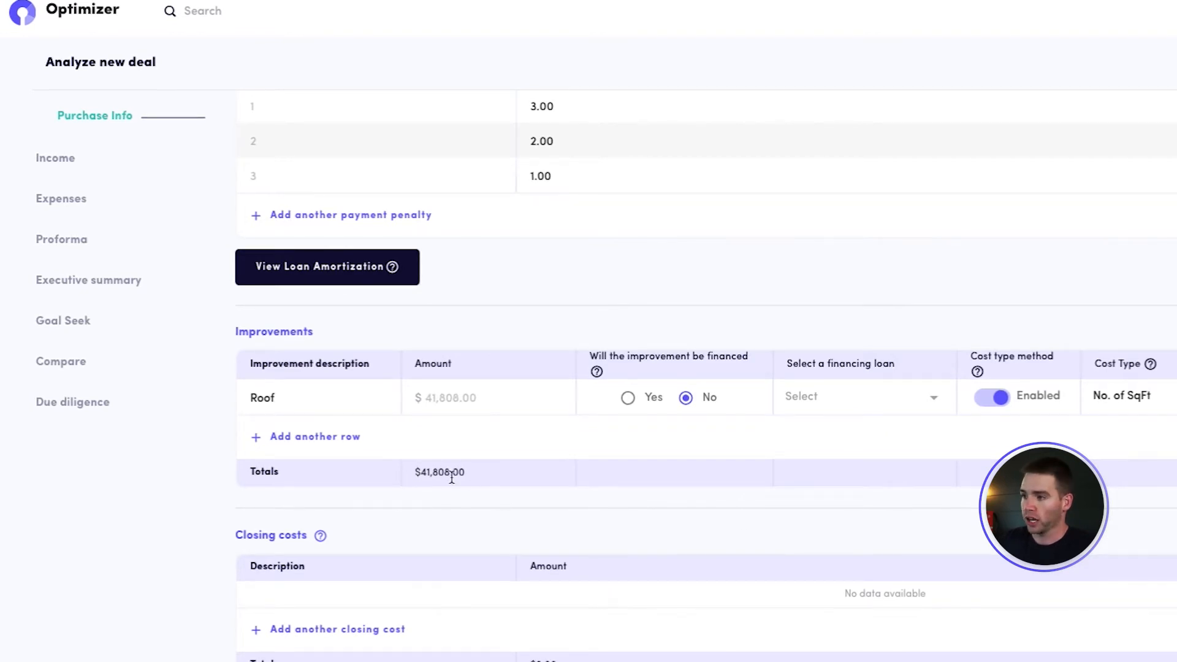
Mark the Roof improvement as financed and assign Loan 1 as its financing loan
scroll(468, 485, "down", 1)
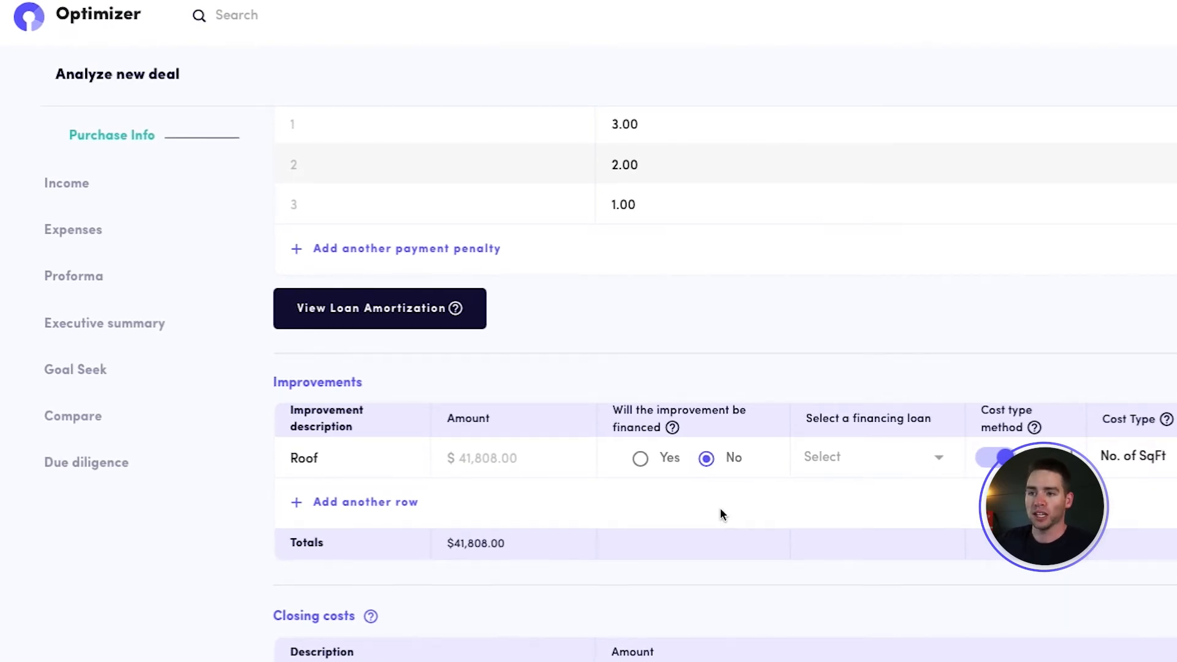
scroll(621, 506, "up", 2)
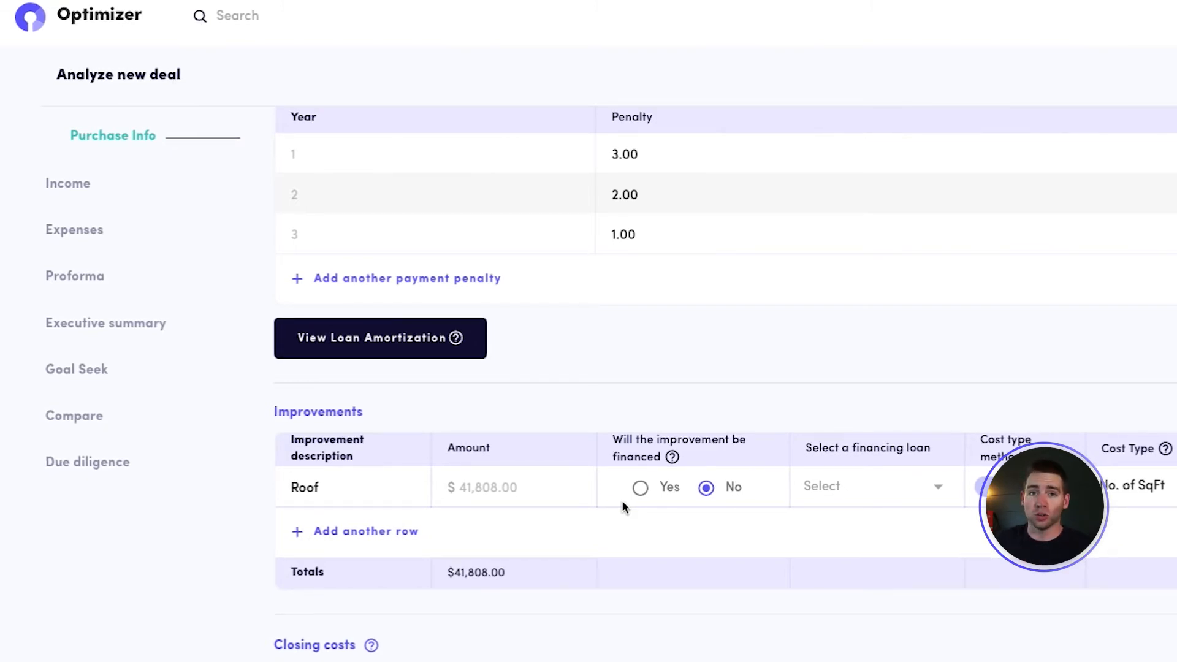
left_click(640, 487)
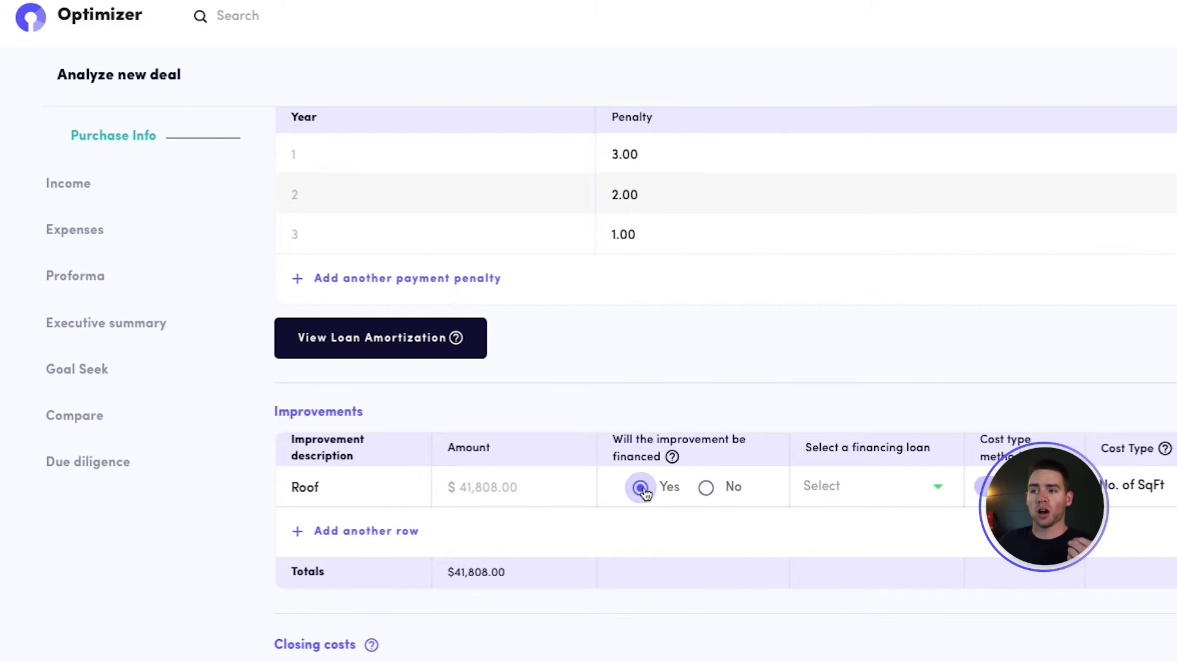
left_click(867, 489)
left_click(867, 532)
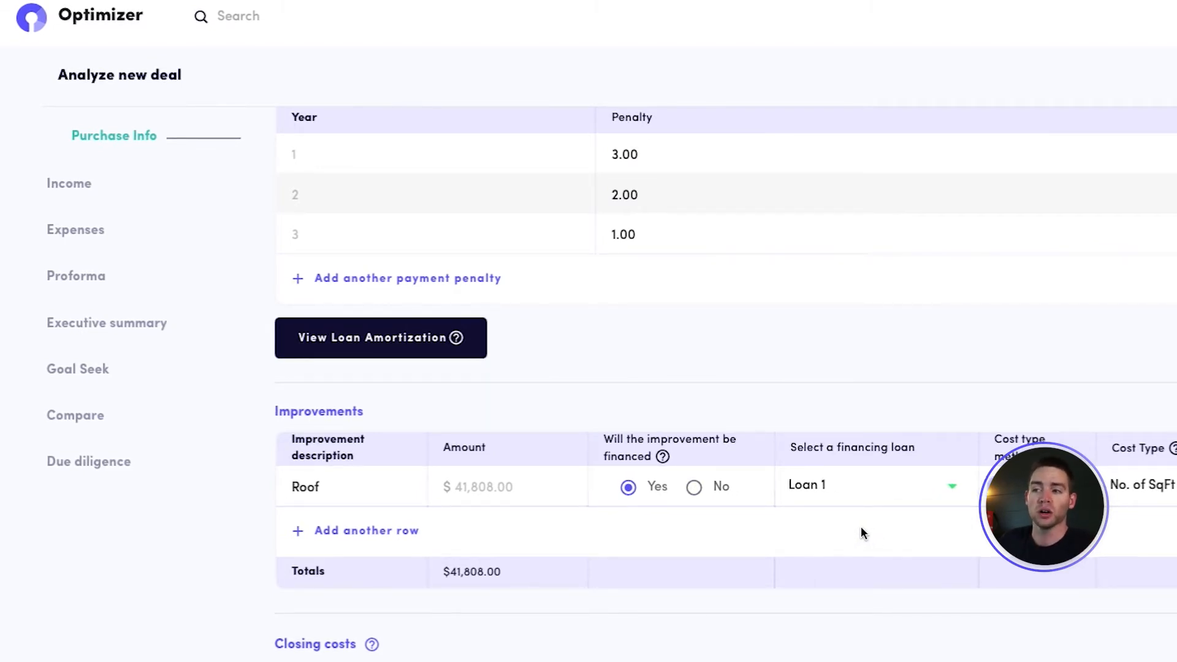
Set the borrowed amount of Loan #1 to $717,446 to match the calculated borrowed amount
scroll(860, 526, "up", 7)
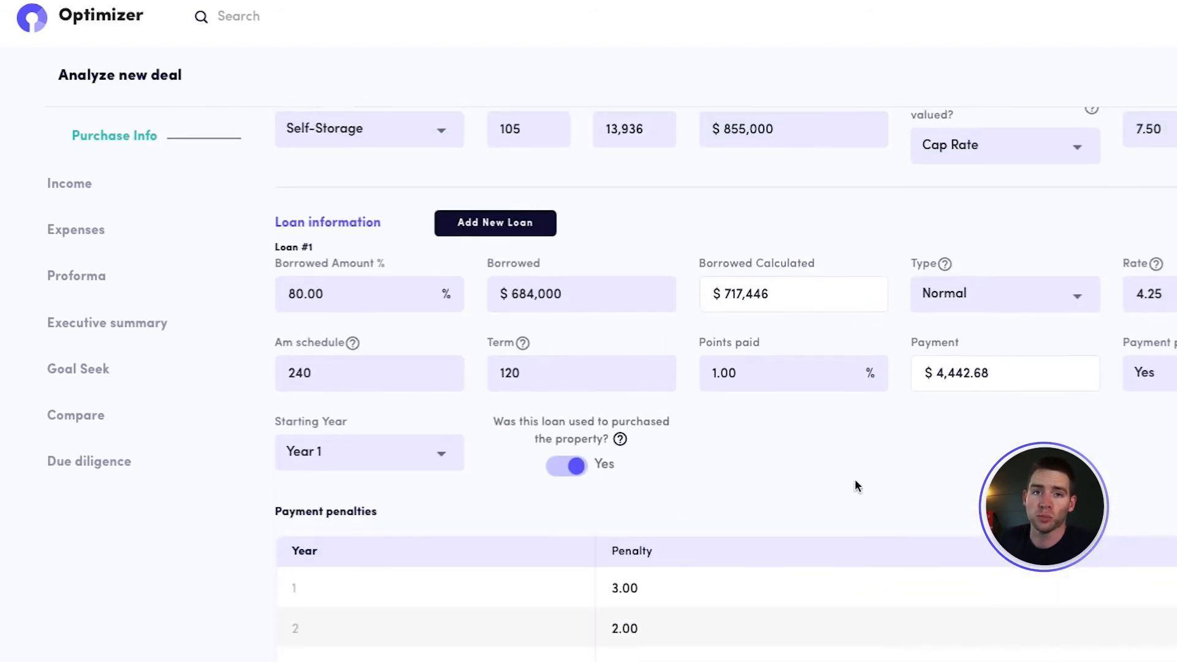
left_click_drag(811, 299, 731, 299)
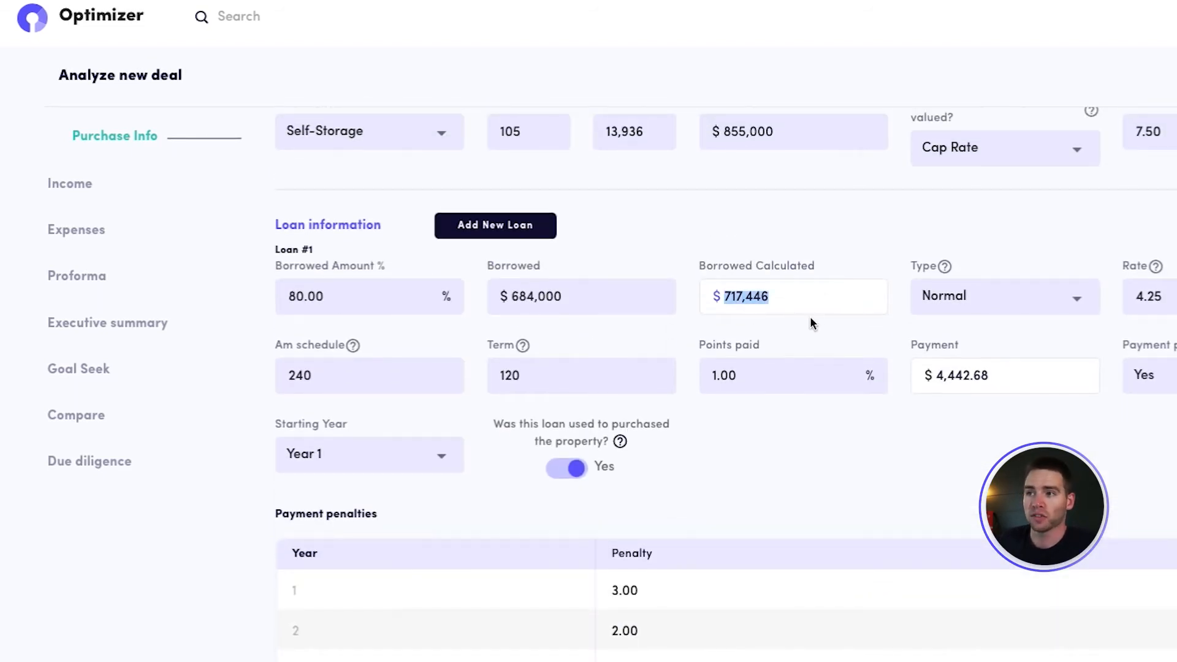
left_click_drag(580, 305, 451, 291)
type("717,446")
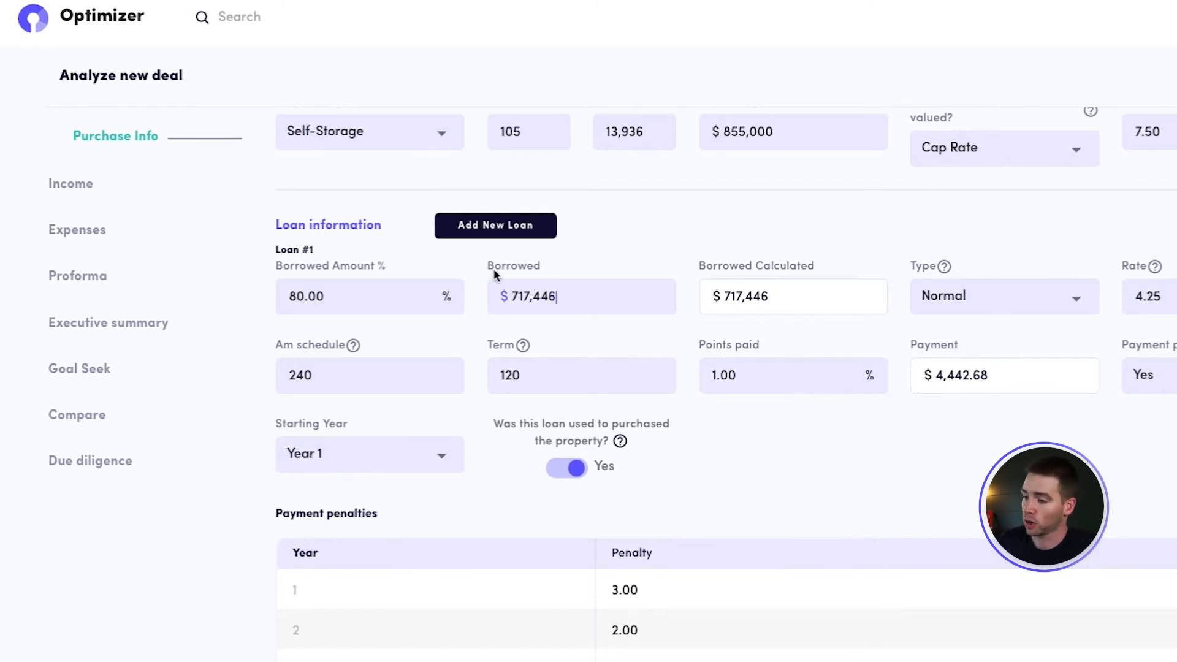
Add another improvement row and delete the Roof improvement
scroll(675, 270, "down", 9)
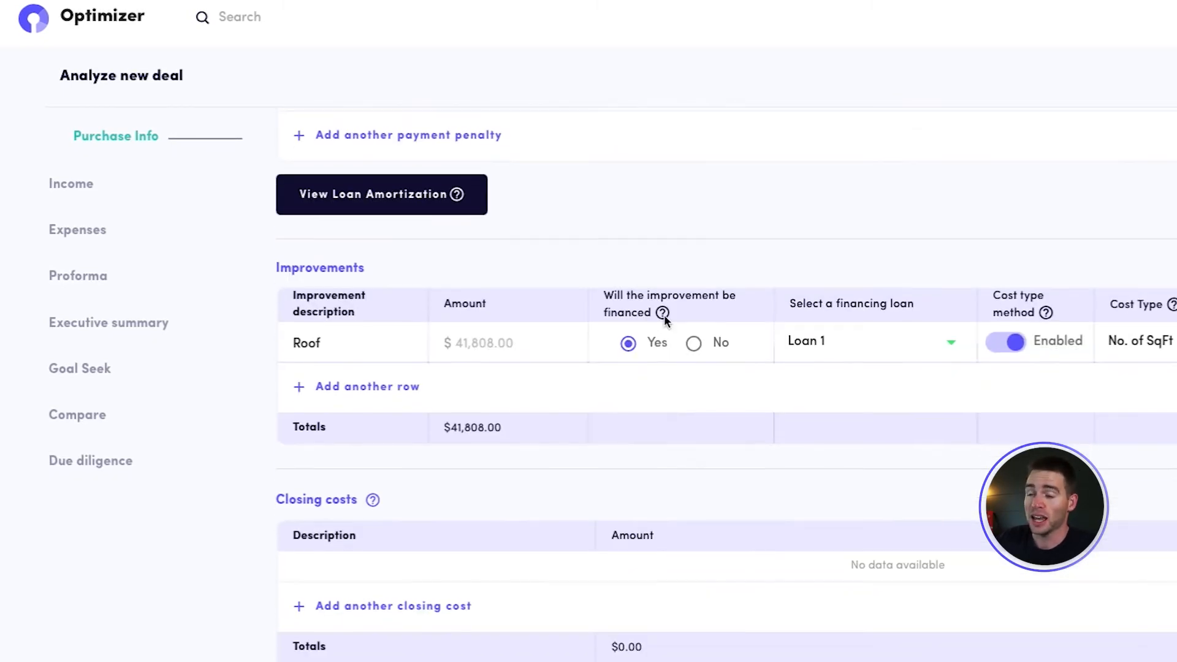
left_click(367, 387)
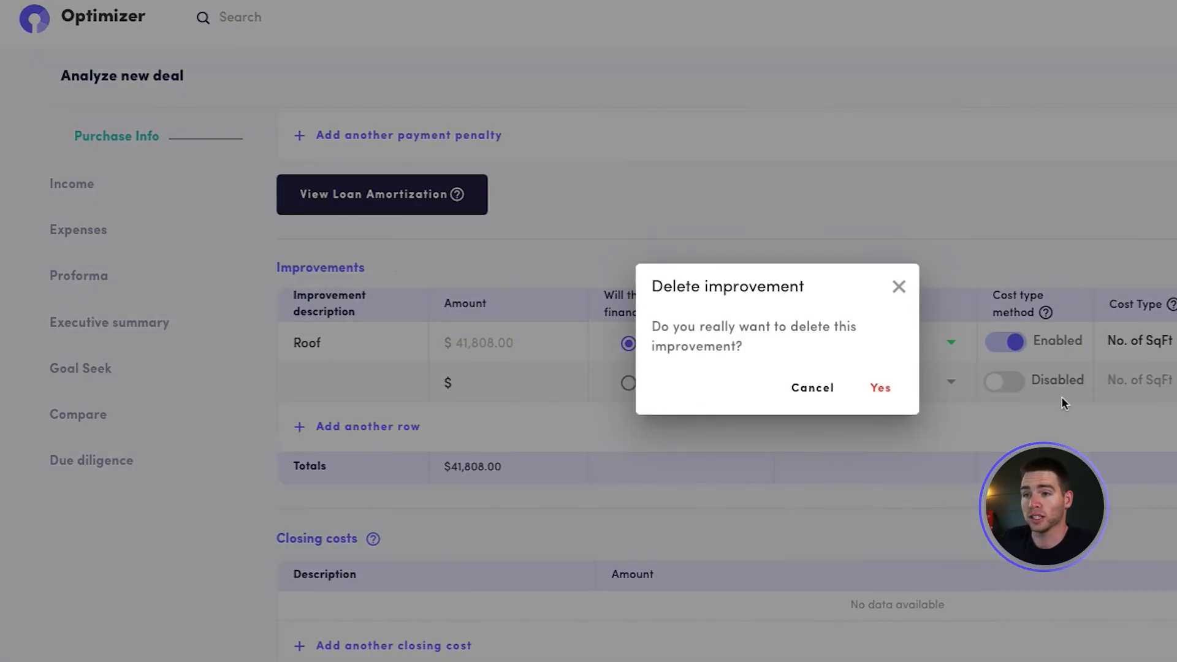
left_click(882, 388)
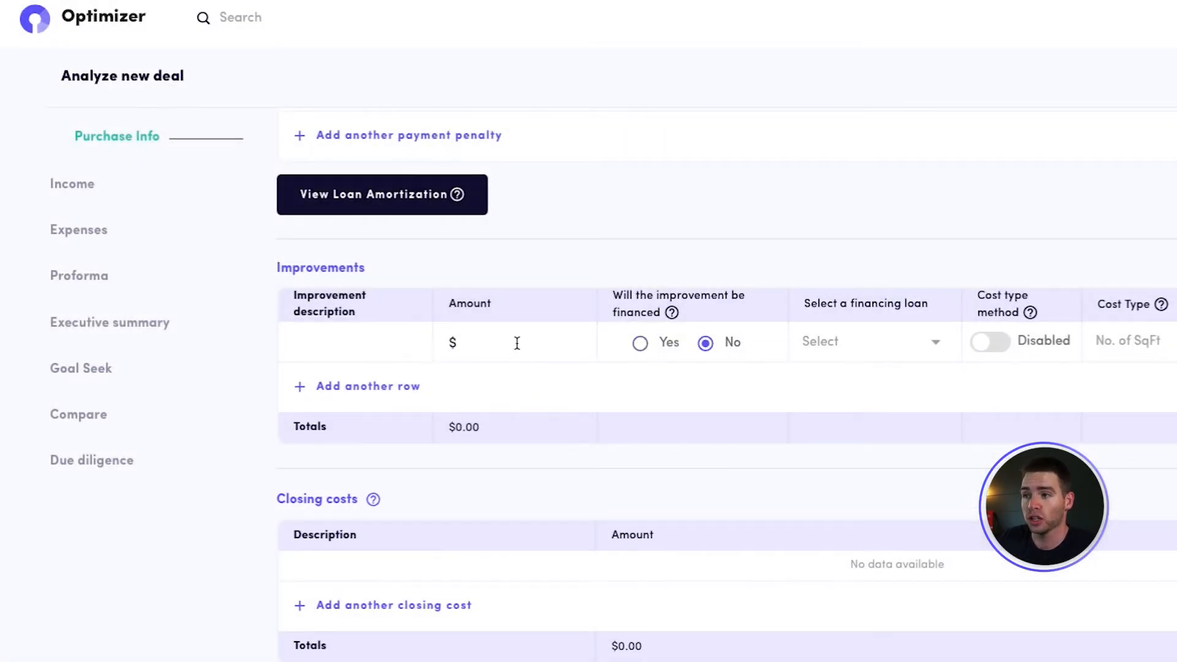
Set the amount of the unnamed improvement to $10,000
type("0,000.00")
left_click(821, 246)
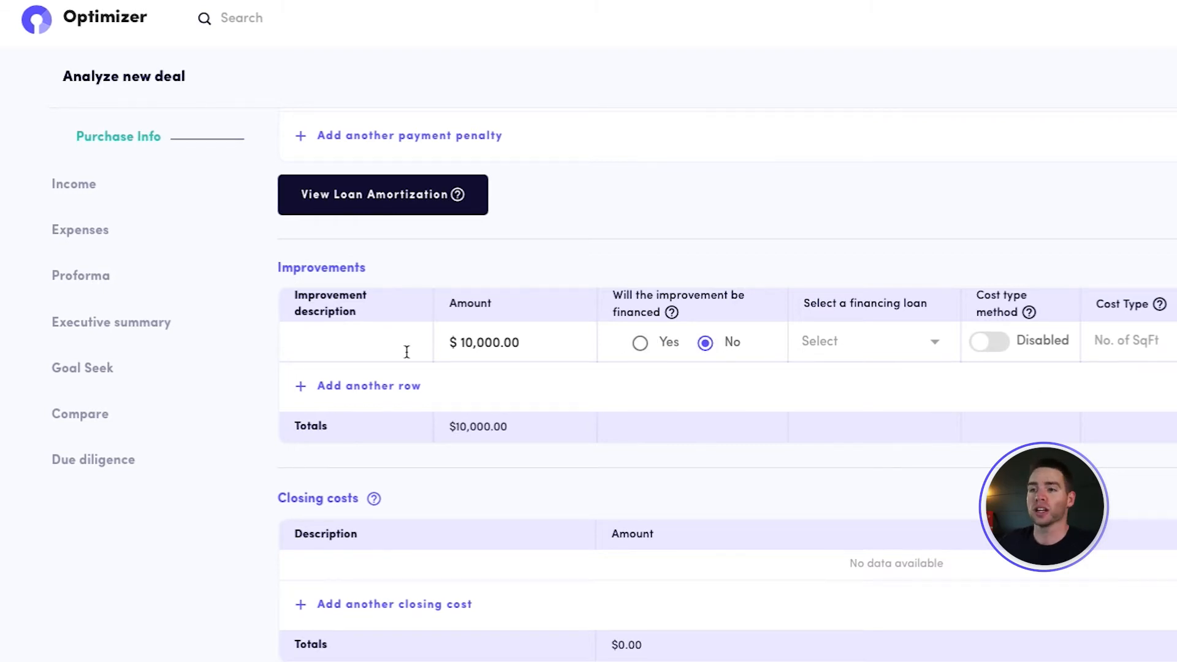
Enable the cost type method for the unnamed improvement, choose No. of Unit, and enter its cost per unit
left_click(1003, 352)
left_click(1155, 343)
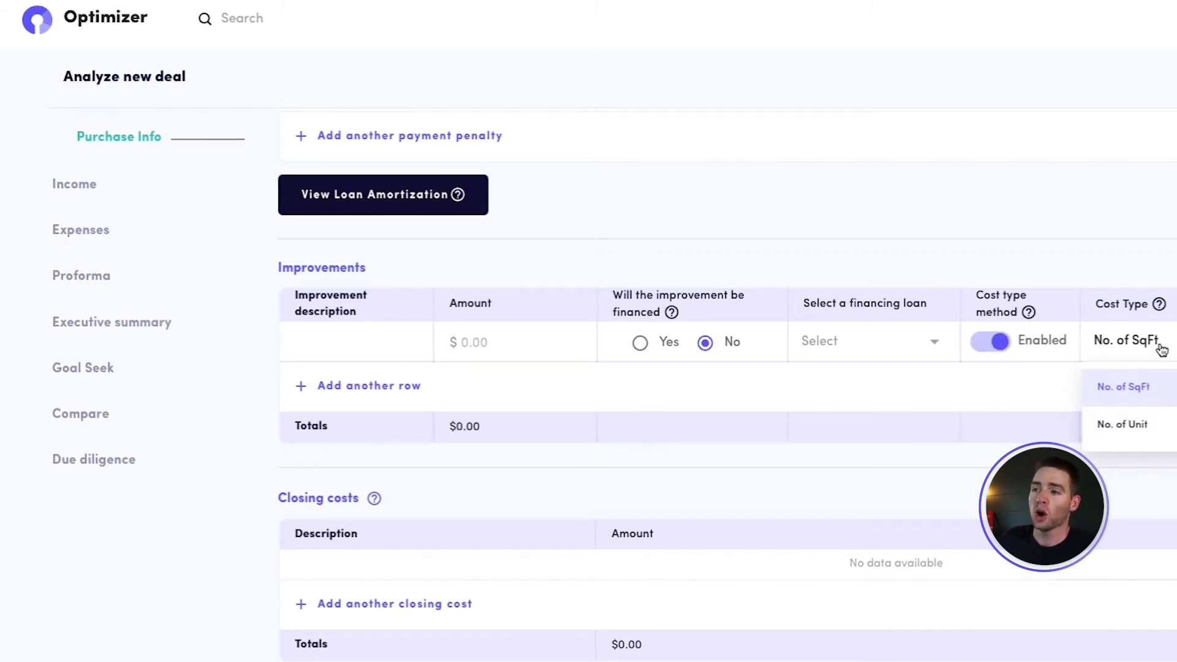
left_click(1169, 428)
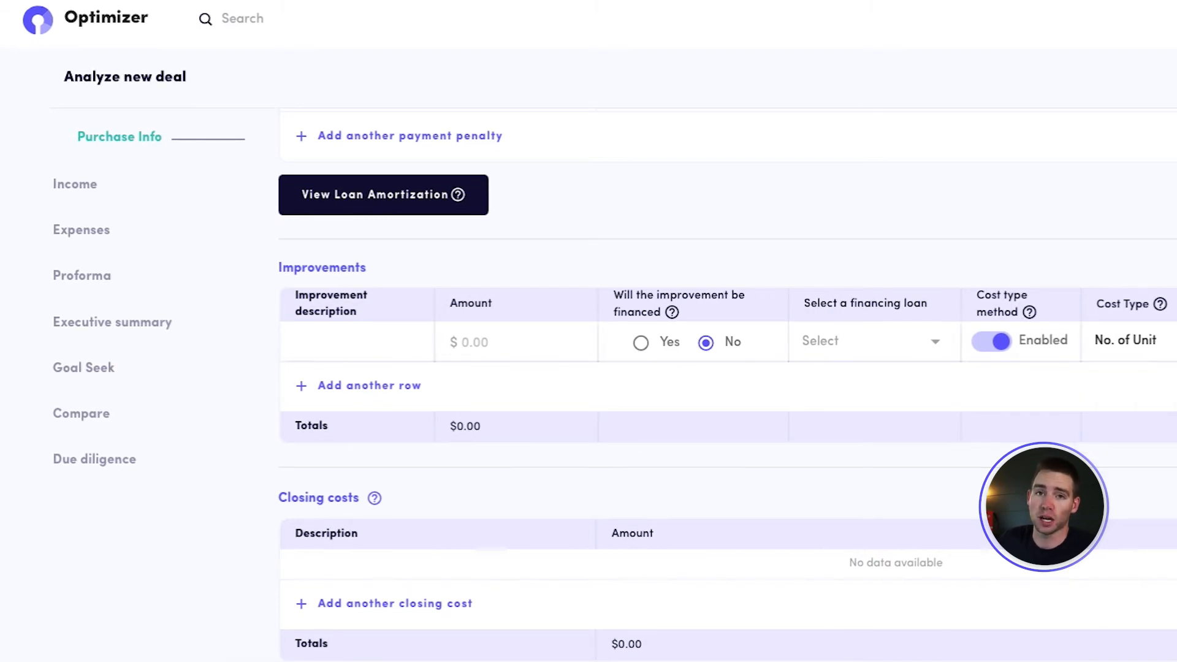
left_click(714, 387)
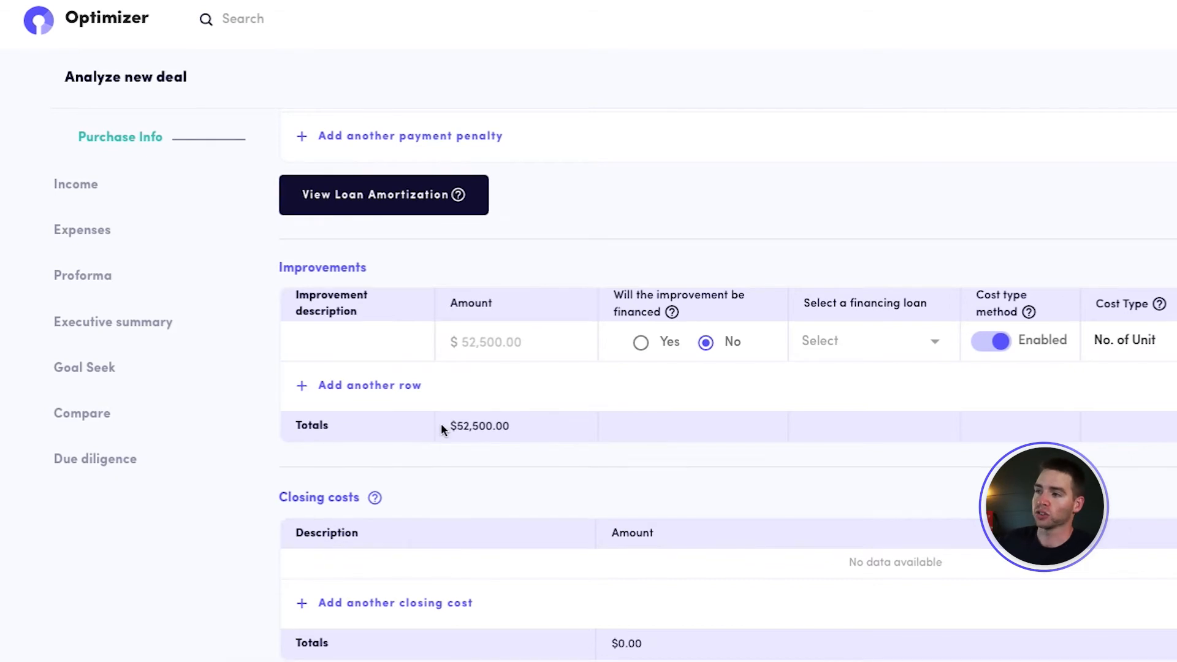
Delete the unnamed improvement from the improvements table
left_click(1175, 342)
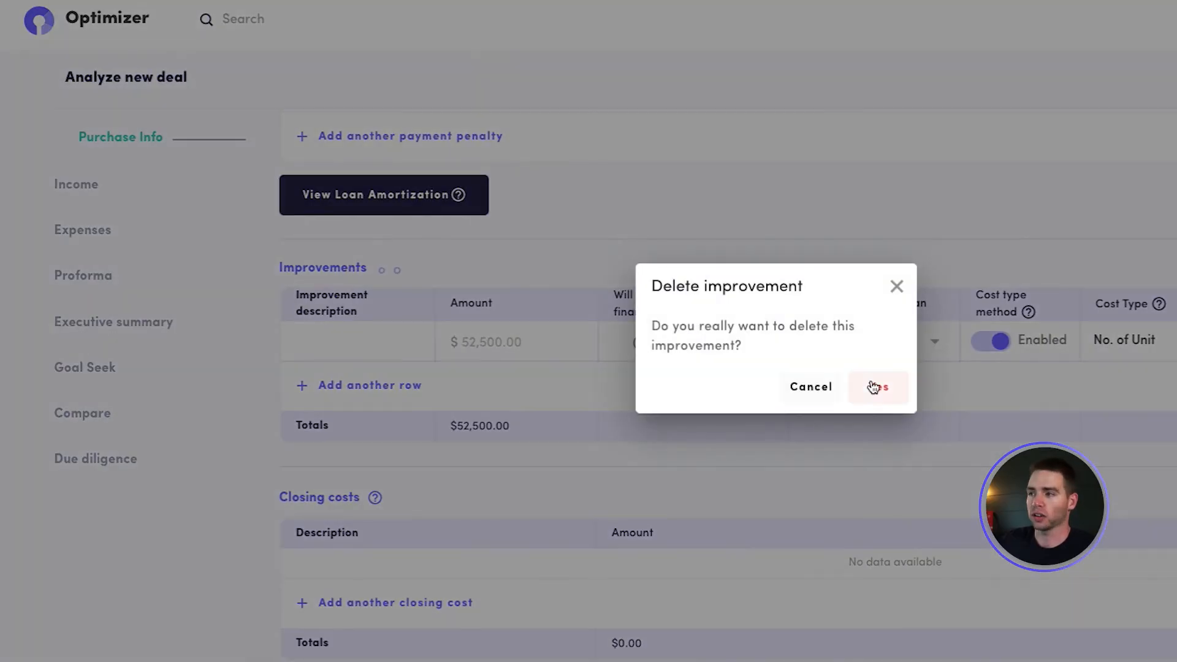
left_click(872, 387)
Add a closing cost described as General Closing with an amount of $17,000
scroll(636, 440, "down", 2)
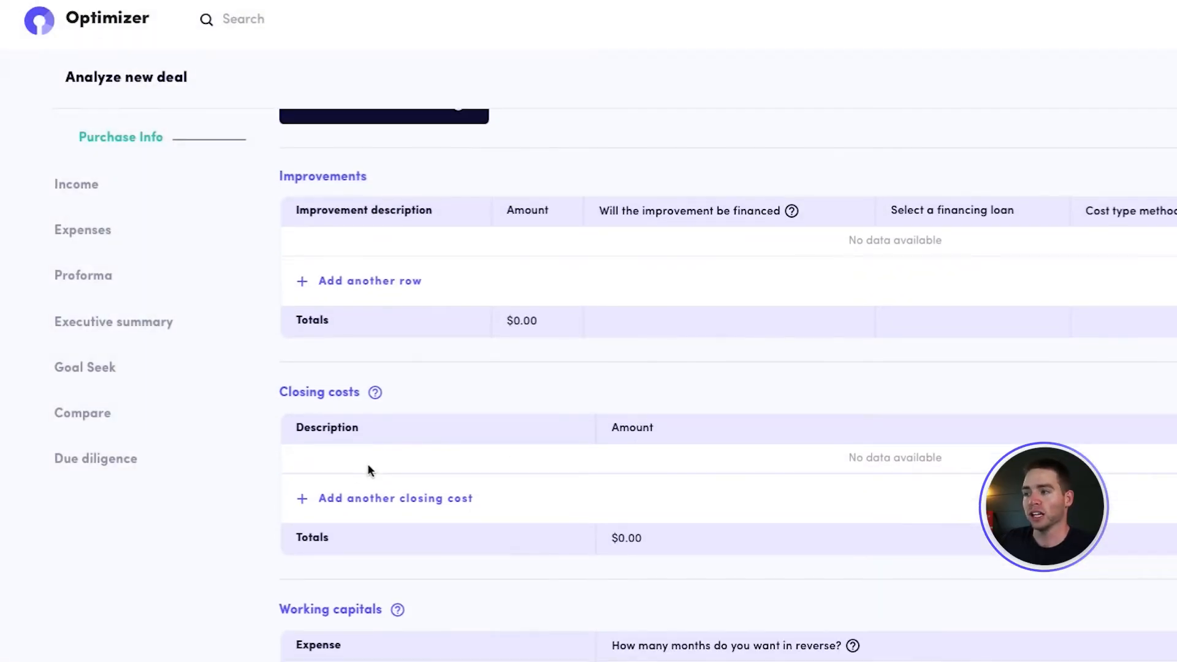
left_click(374, 498)
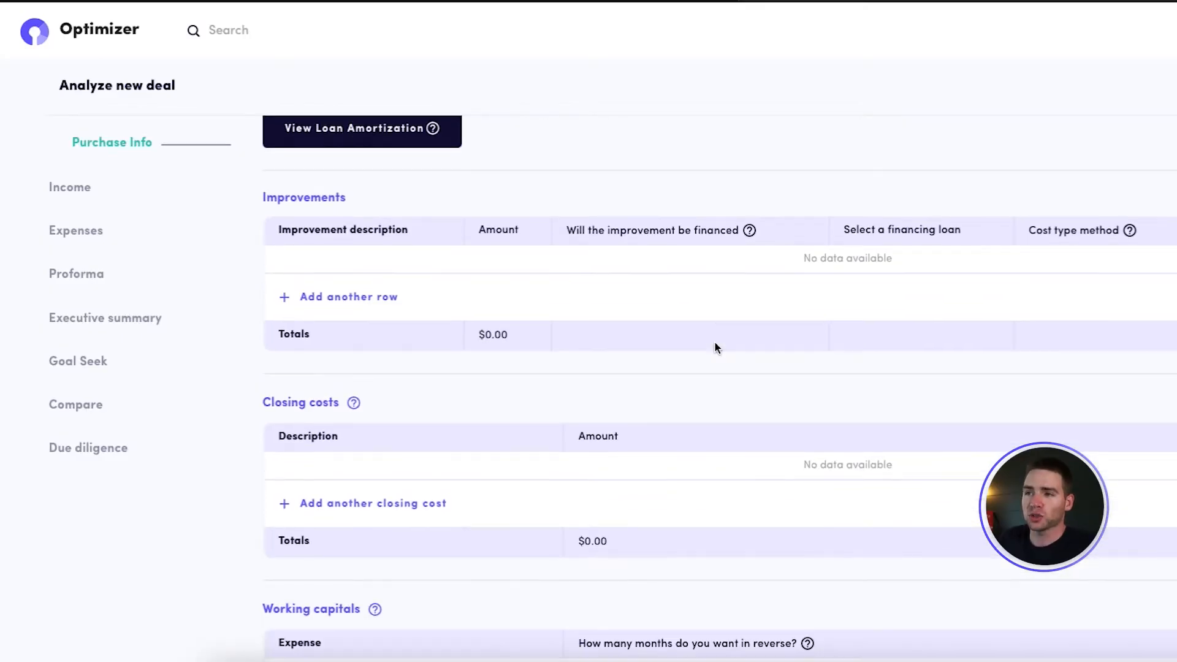
scroll(715, 342, "down", 2)
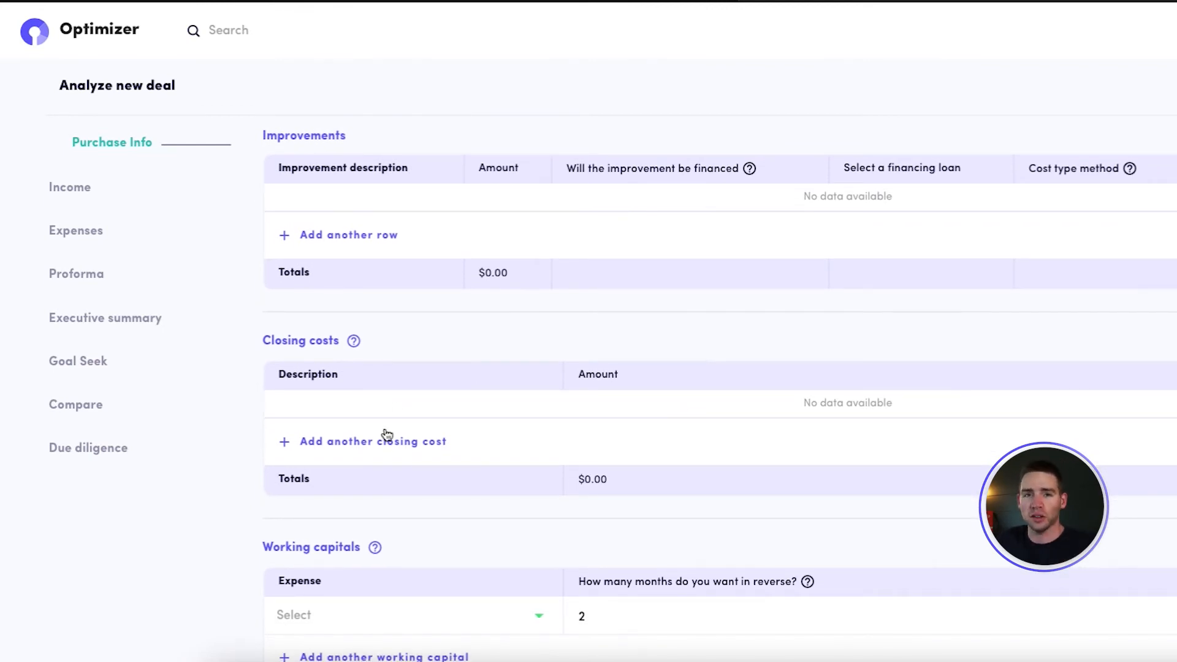
left_click(371, 448)
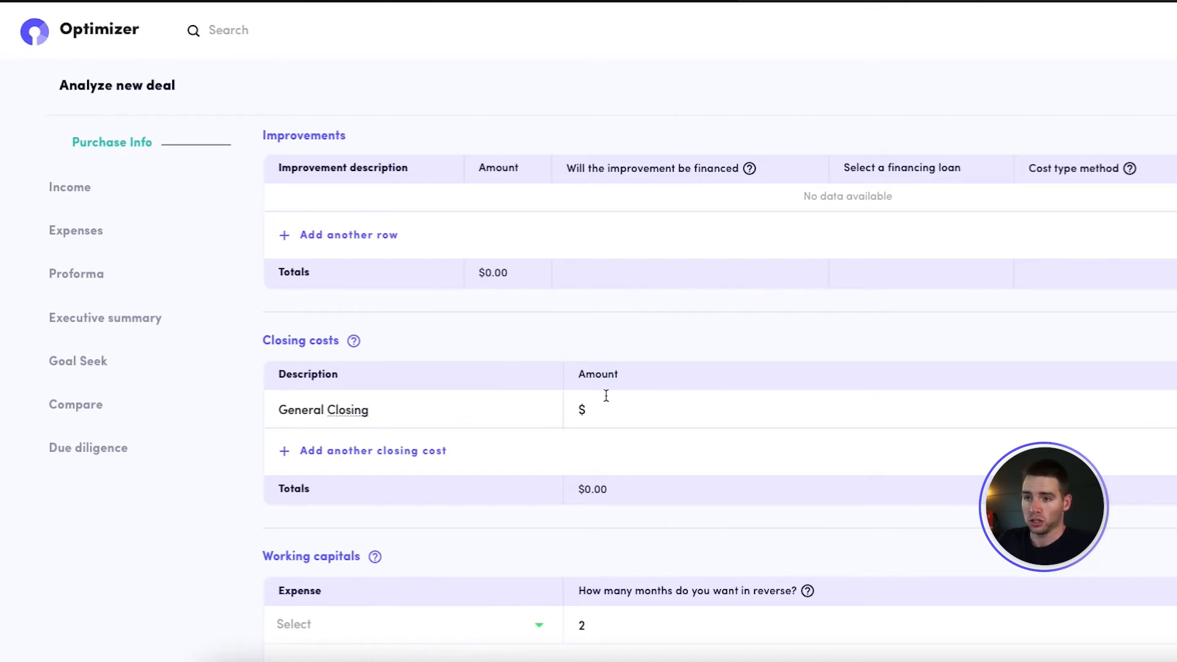
left_click(626, 404)
type("0")
left_click(610, 331)
scroll(604, 362, "down", 2)
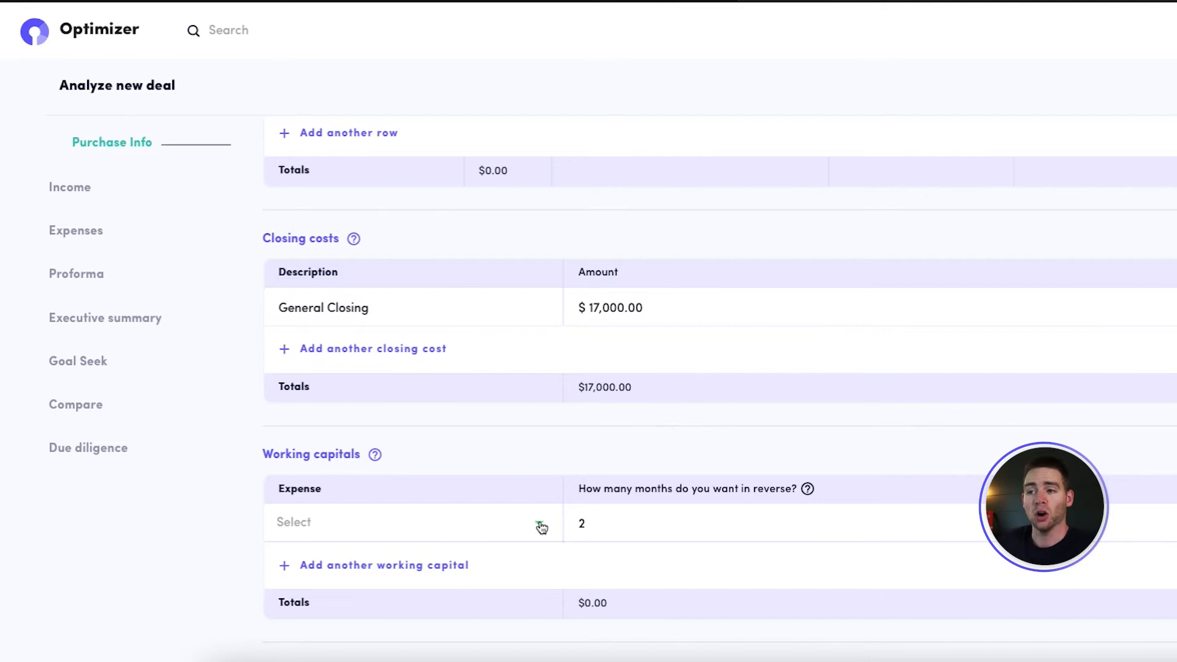
Select insurance, payment processing, Tax, software, prop management, on site, R&M and Loan 1 as the working capital expenses
left_click(540, 526)
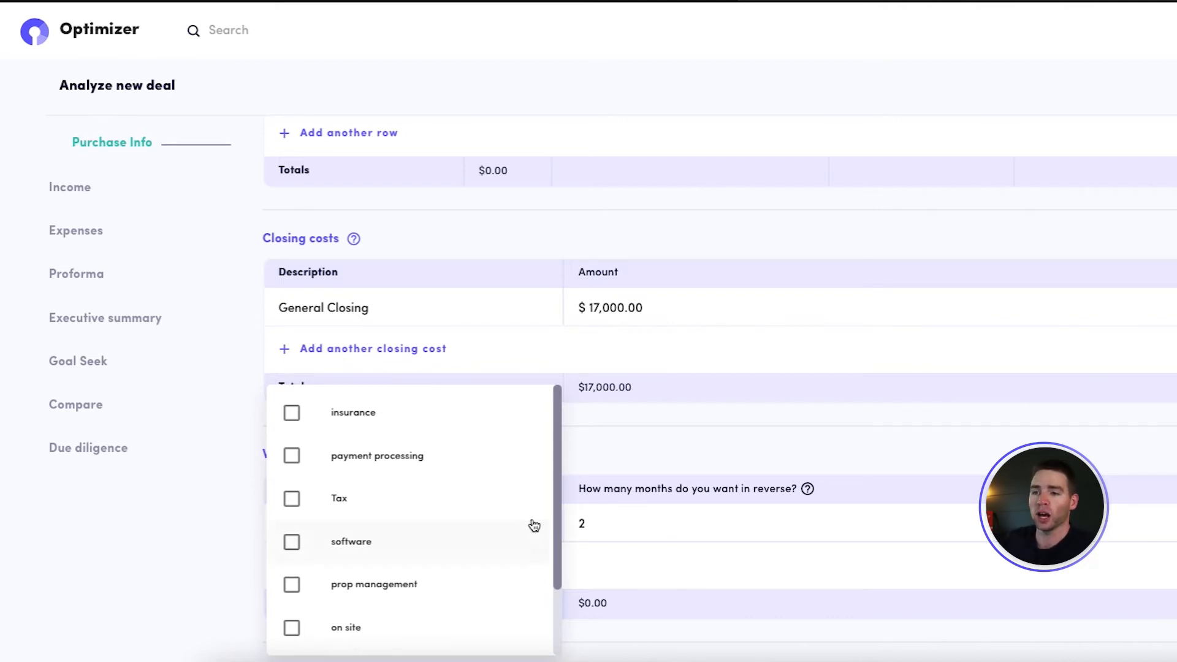
left_click(302, 422)
left_click(292, 457)
left_click(292, 499)
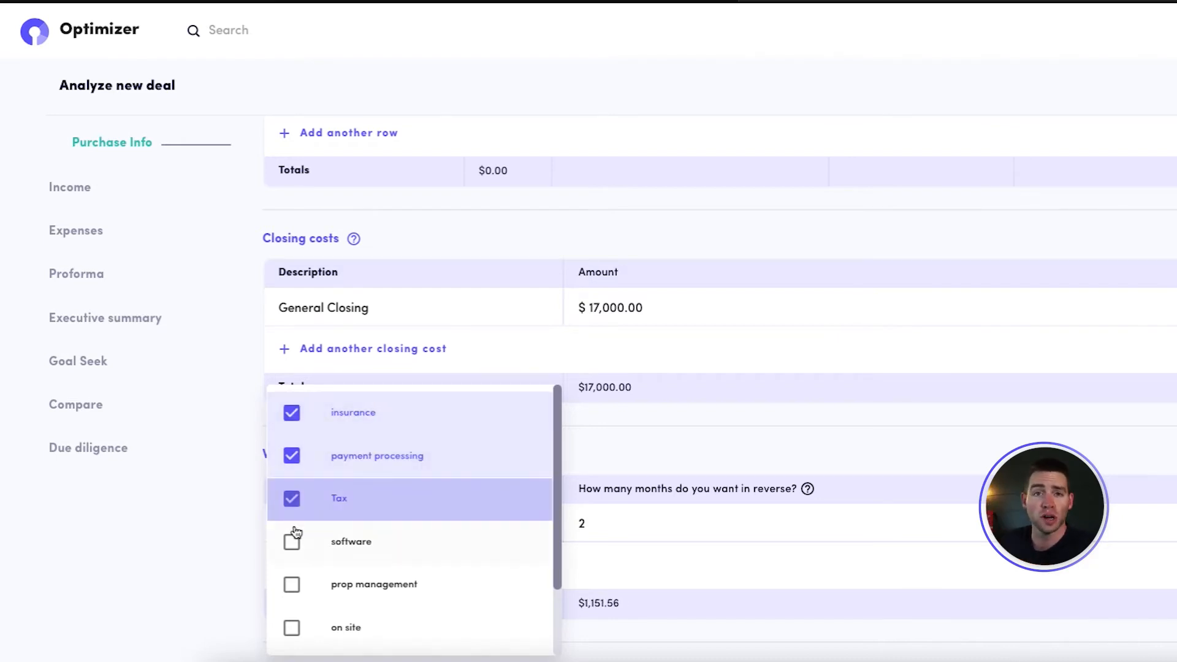
scroll(292, 525, "down", 1)
left_click(305, 498)
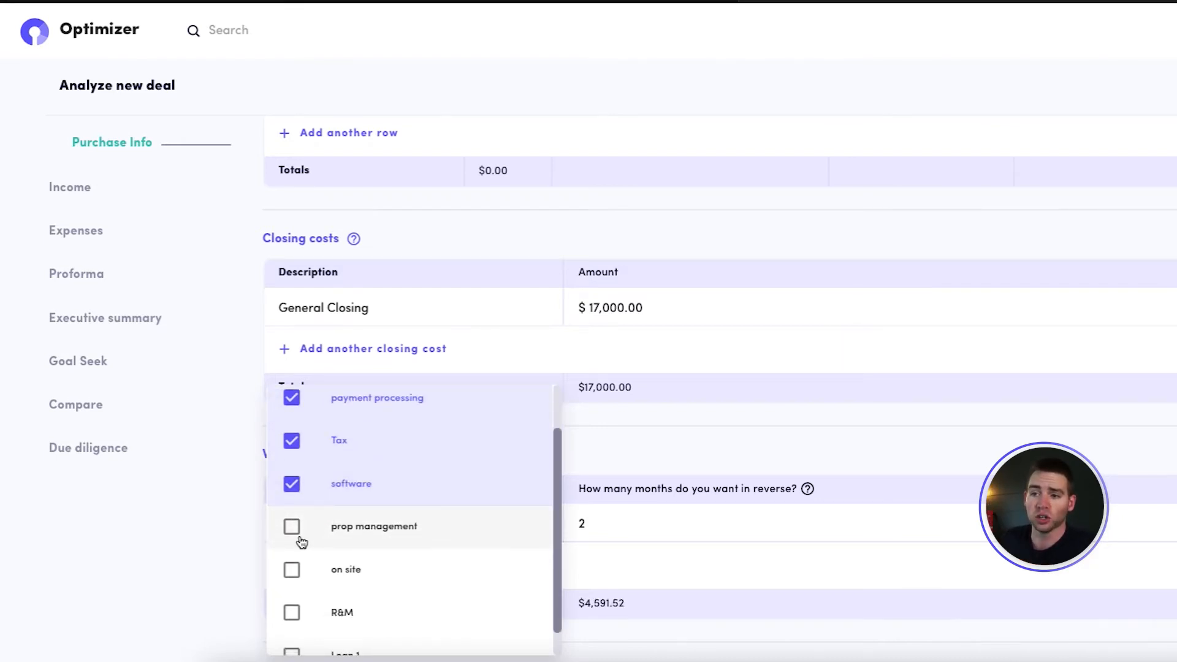
scroll(645, 532, "down", 1)
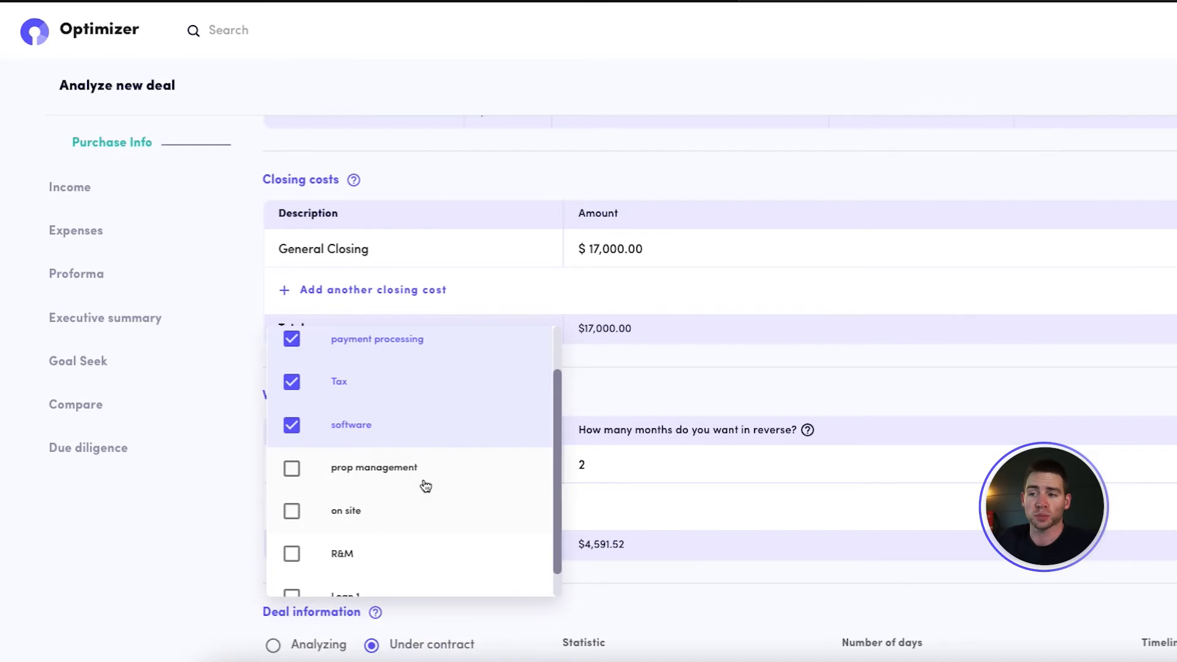
scroll(294, 530, "down", 1)
left_click(292, 494)
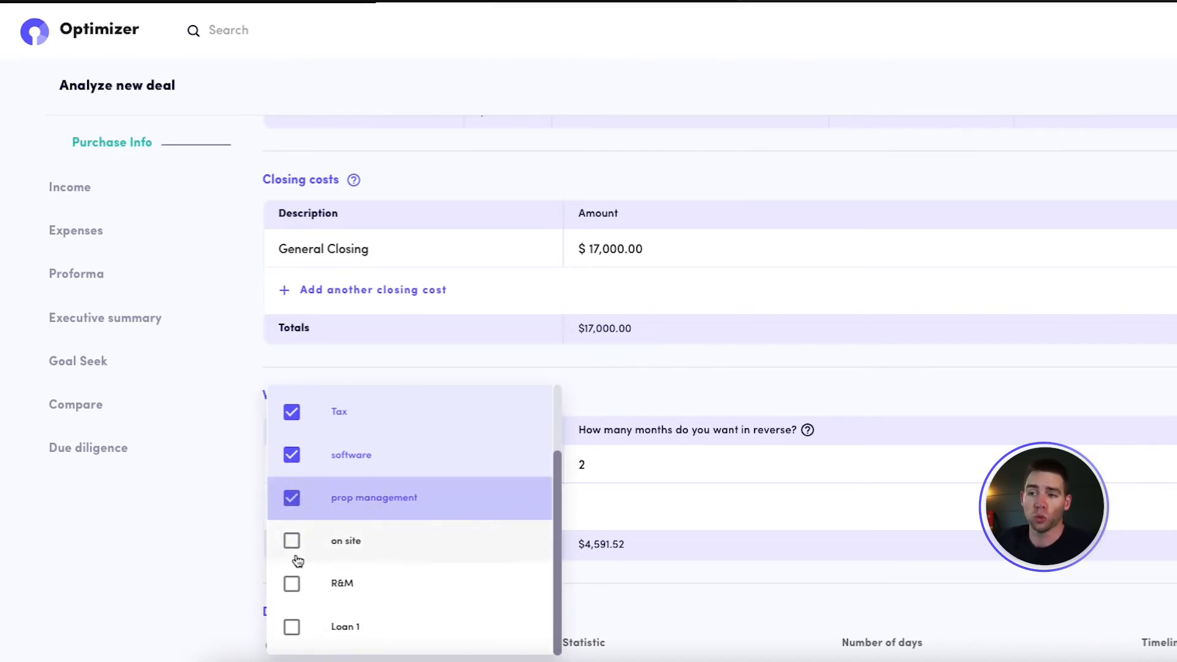
left_click(292, 537)
left_click(291, 580)
left_click(292, 623)
left_click(822, 399)
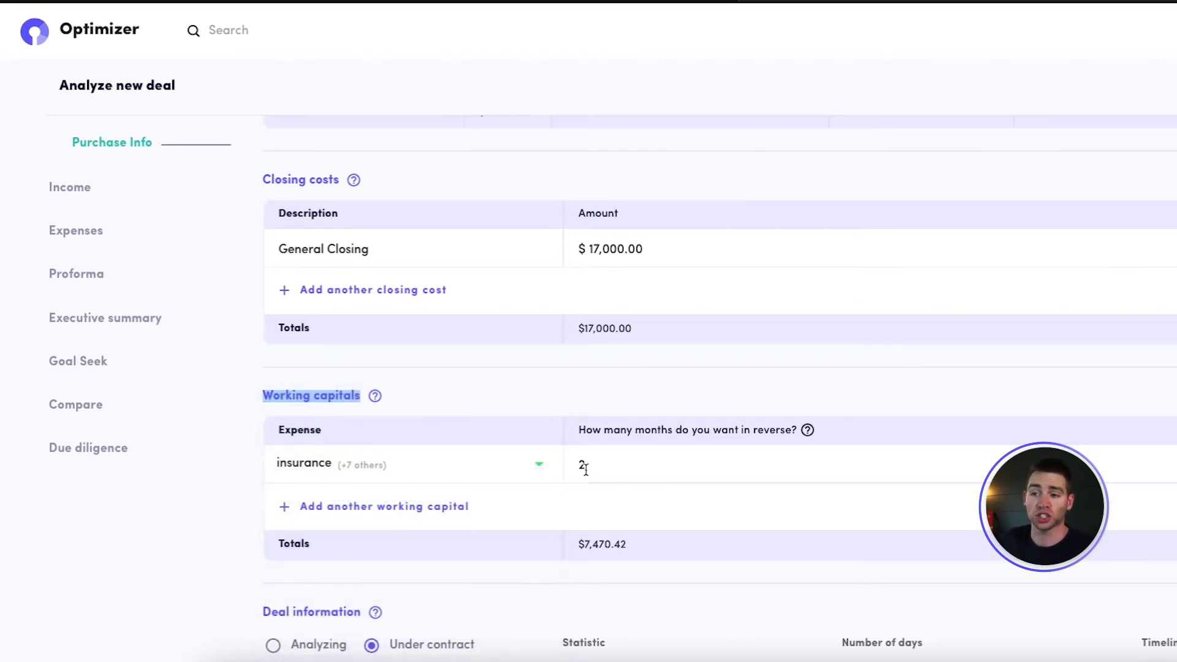
Review the deal information, checking the binding date calendar and the due diligence, financing contingency and contract length timelines
scroll(642, 605, "down", 1)
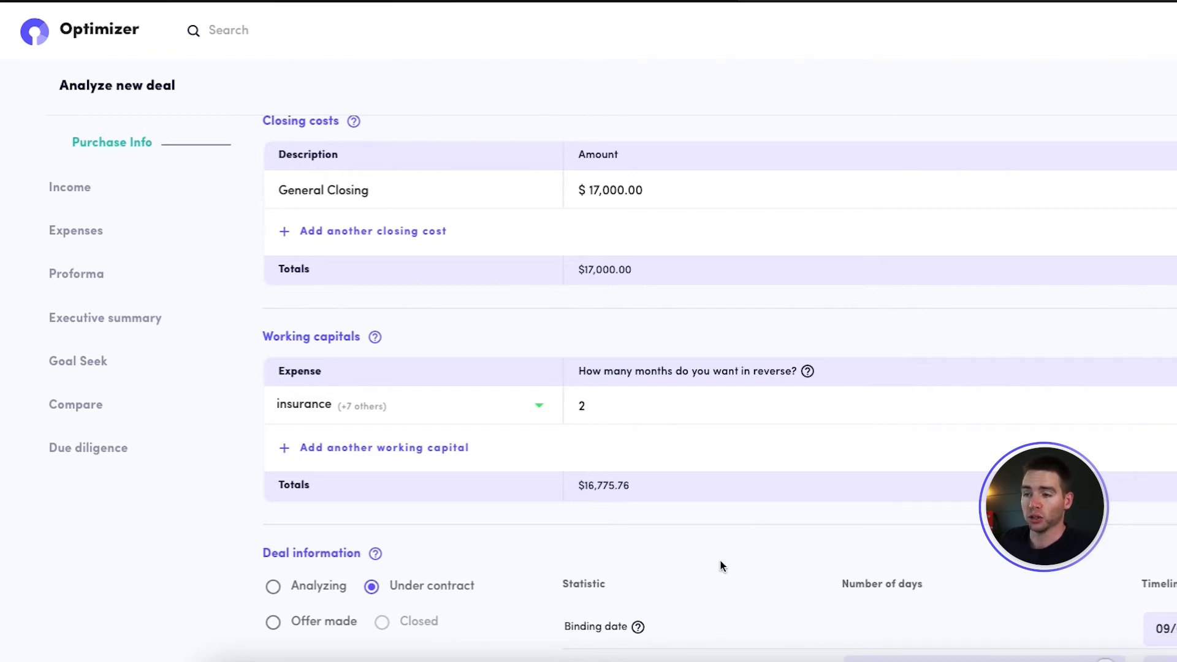
scroll(722, 563, "down", 3)
scroll(720, 561, "down", 2)
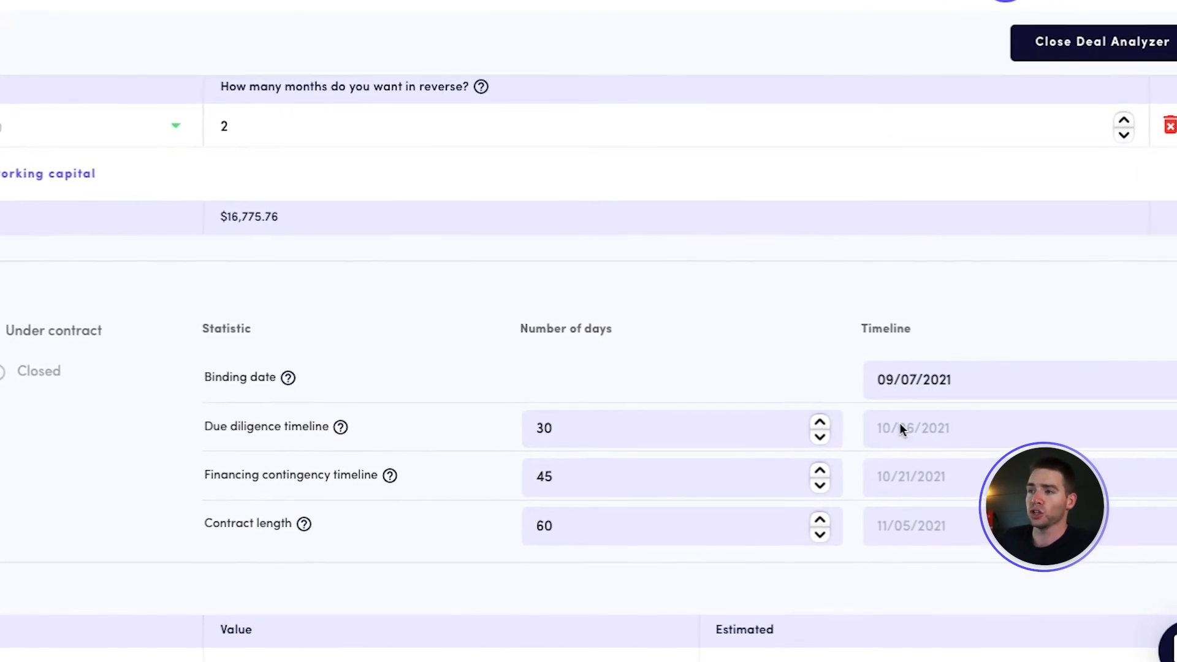
left_click(944, 382)
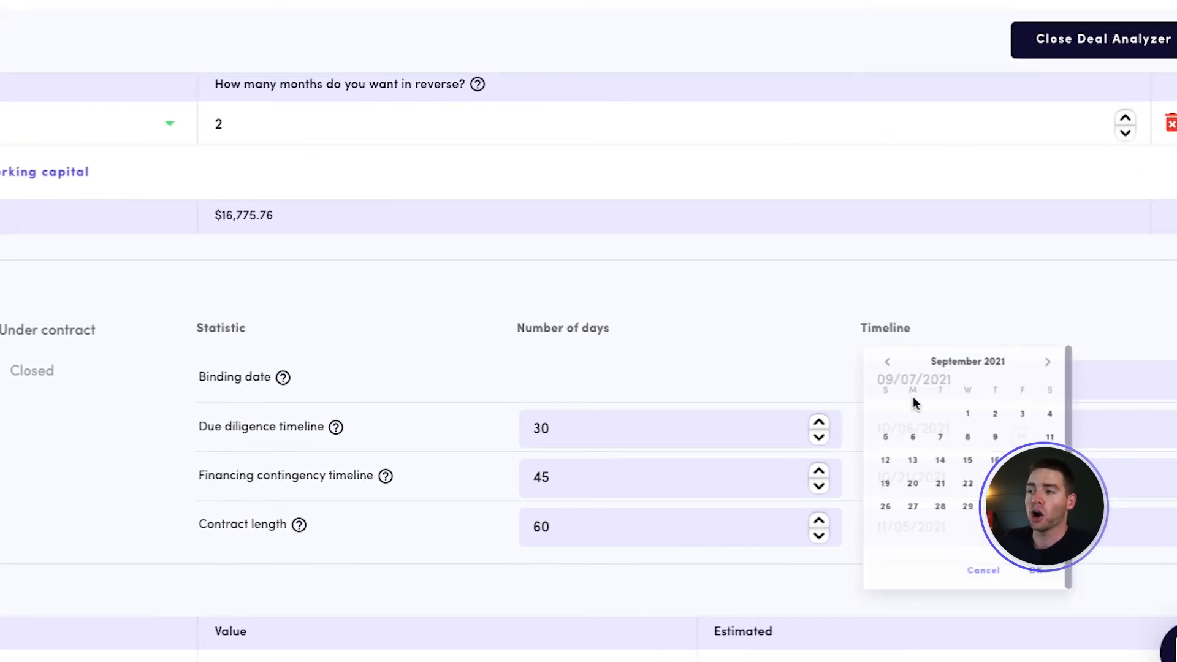
left_click(995, 315)
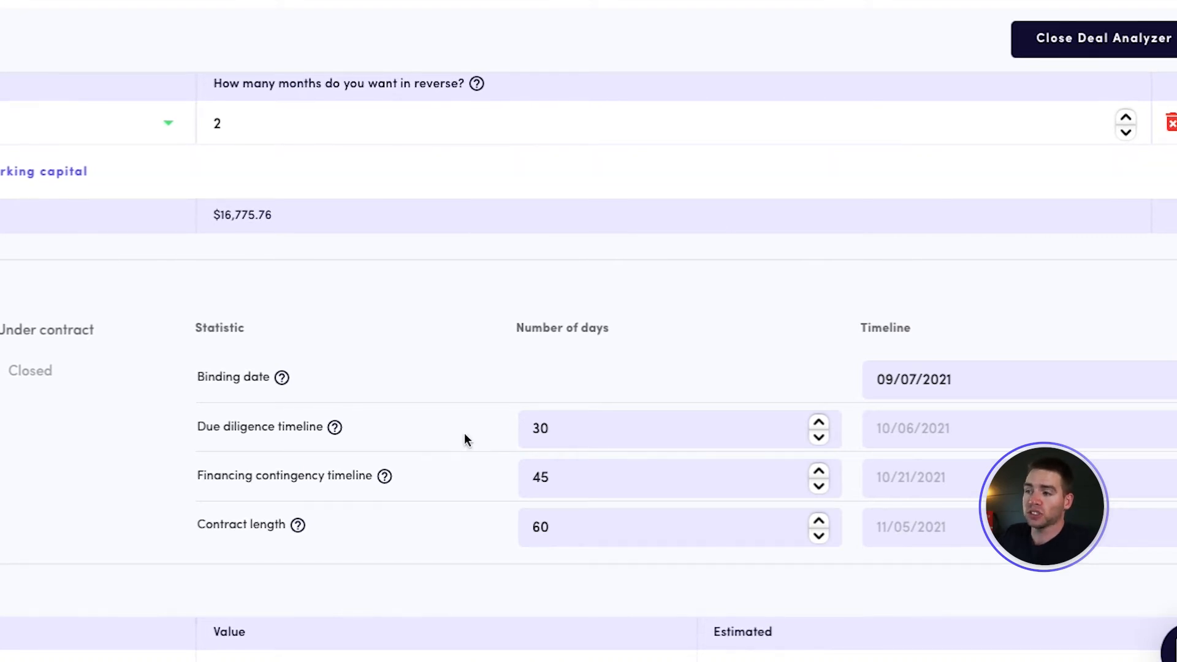
triple_click(932, 427)
left_click(1030, 459)
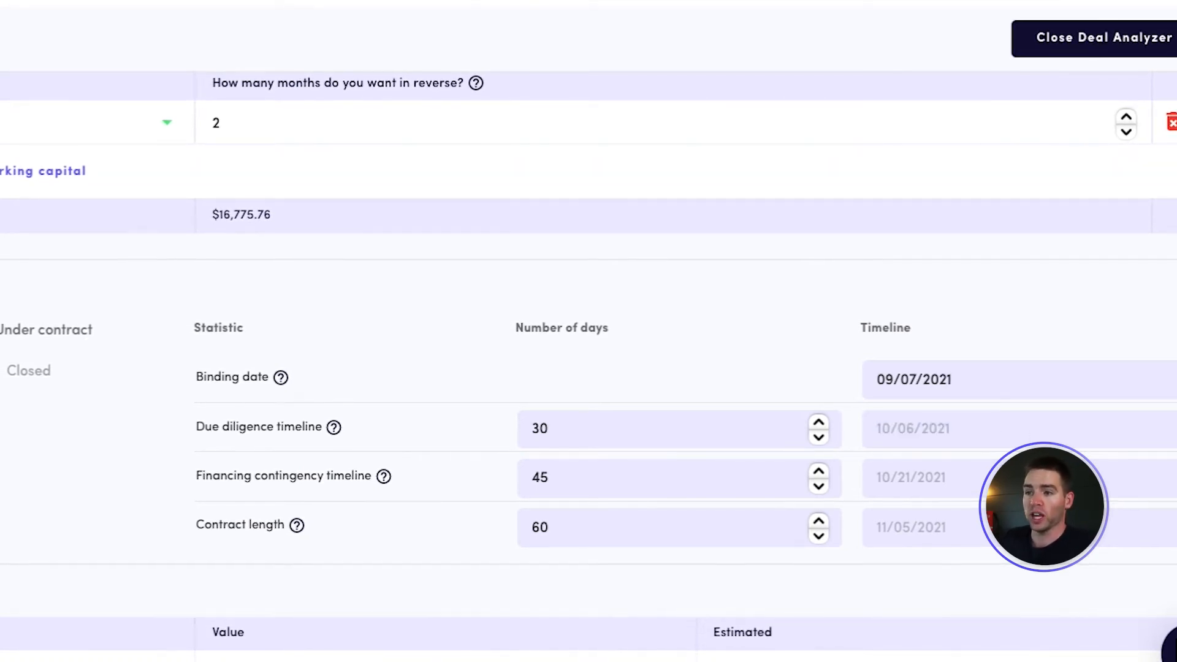
scroll(960, 485, "down", 1)
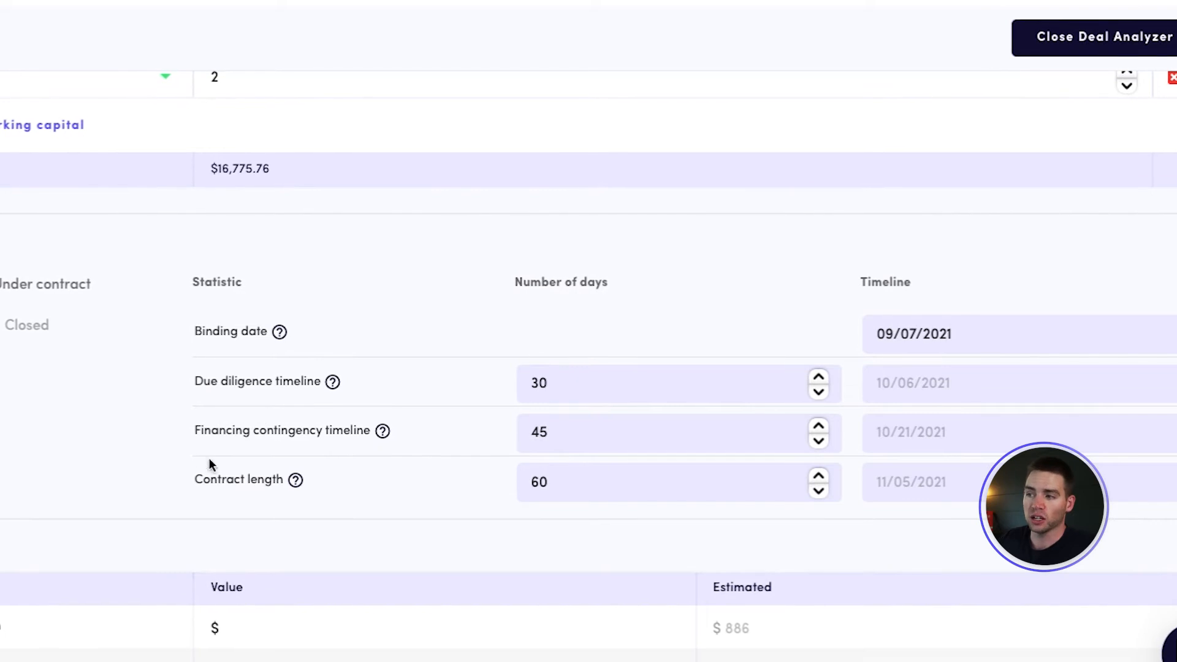
scroll(130, 422, "down", 2)
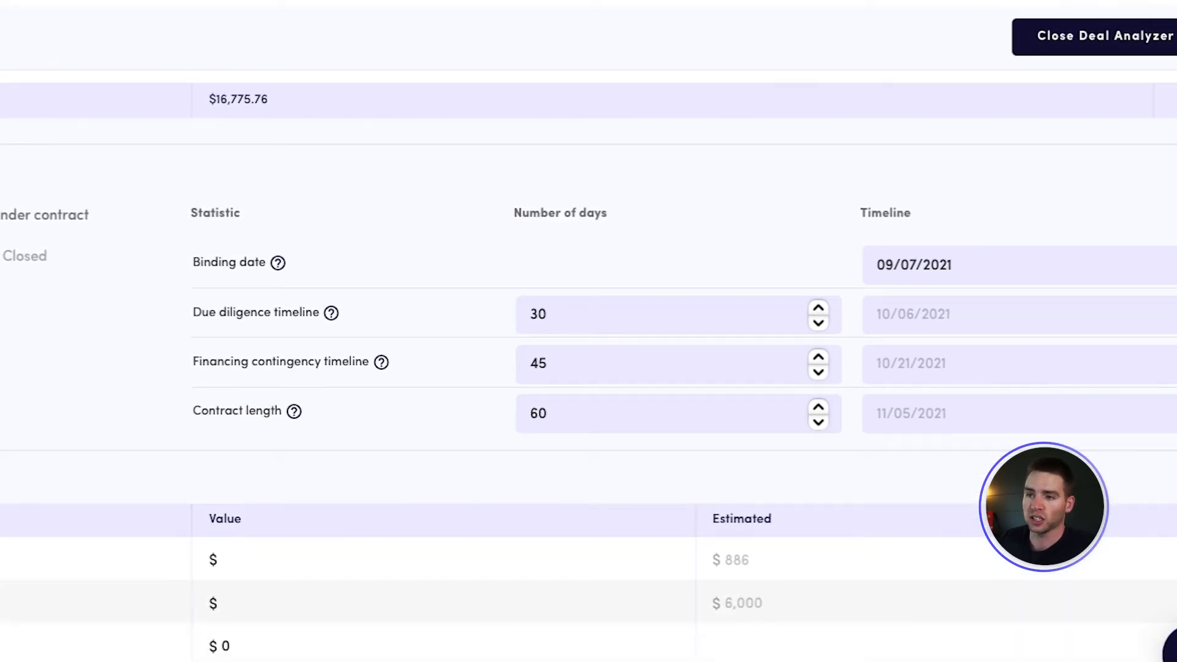
Try a property tax proration of -$886 in the Other table and clear the value again
scroll(130, 422, "down", 4)
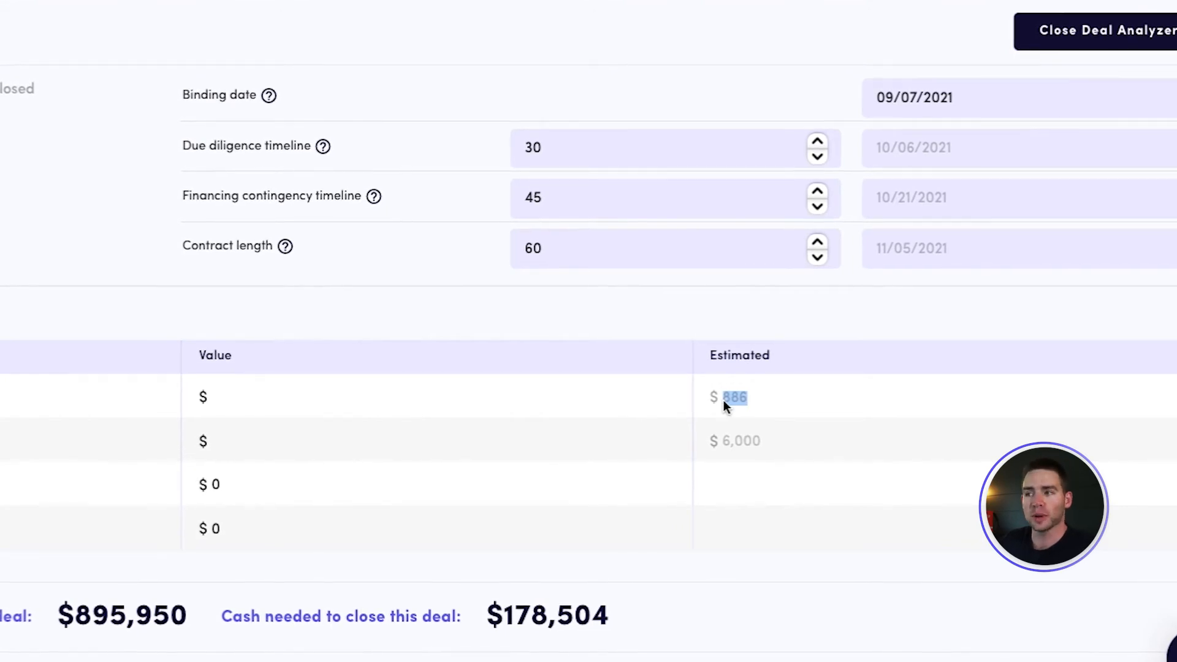
left_click(576, 394)
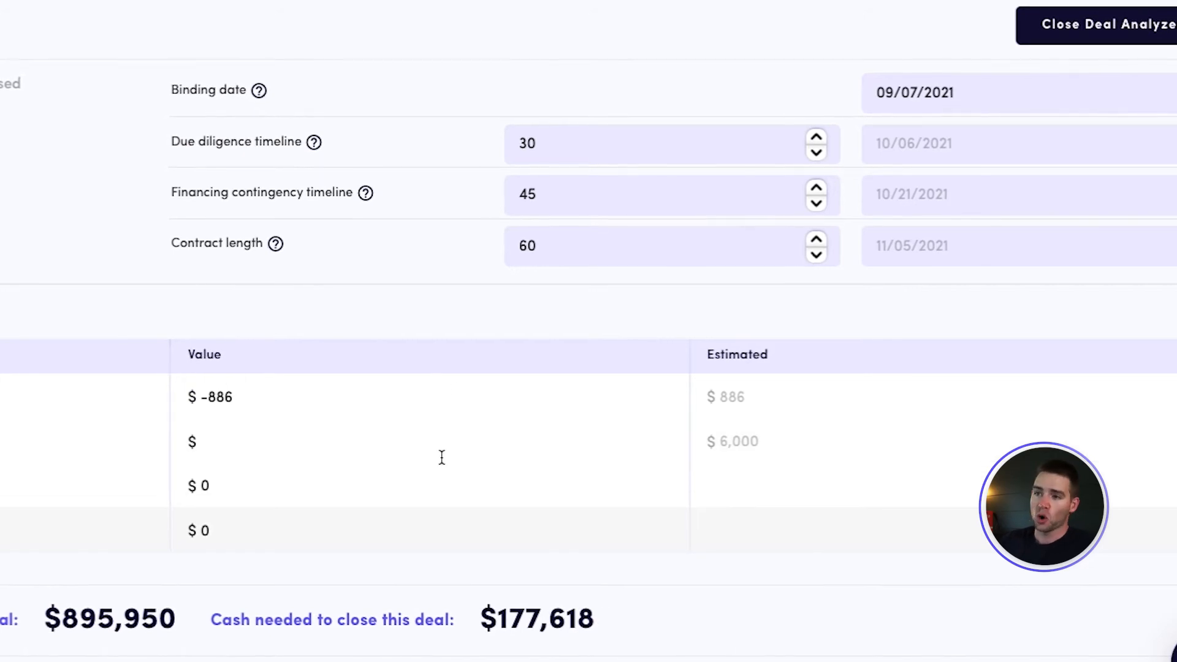
left_click(233, 399)
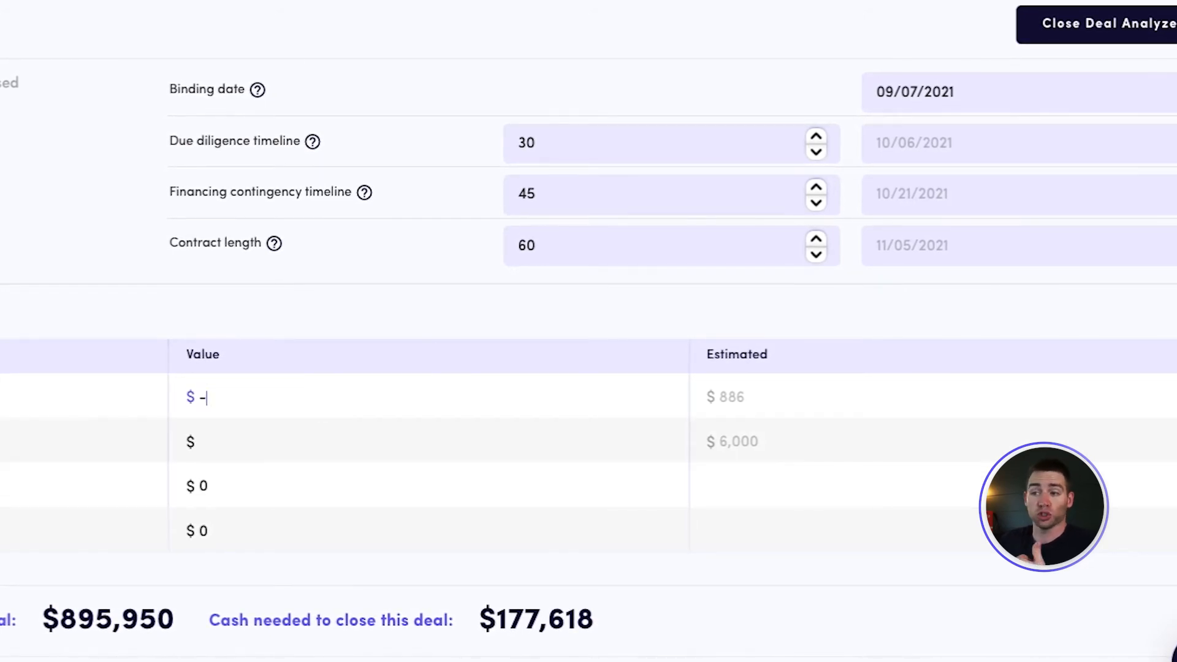
left_click(223, 446)
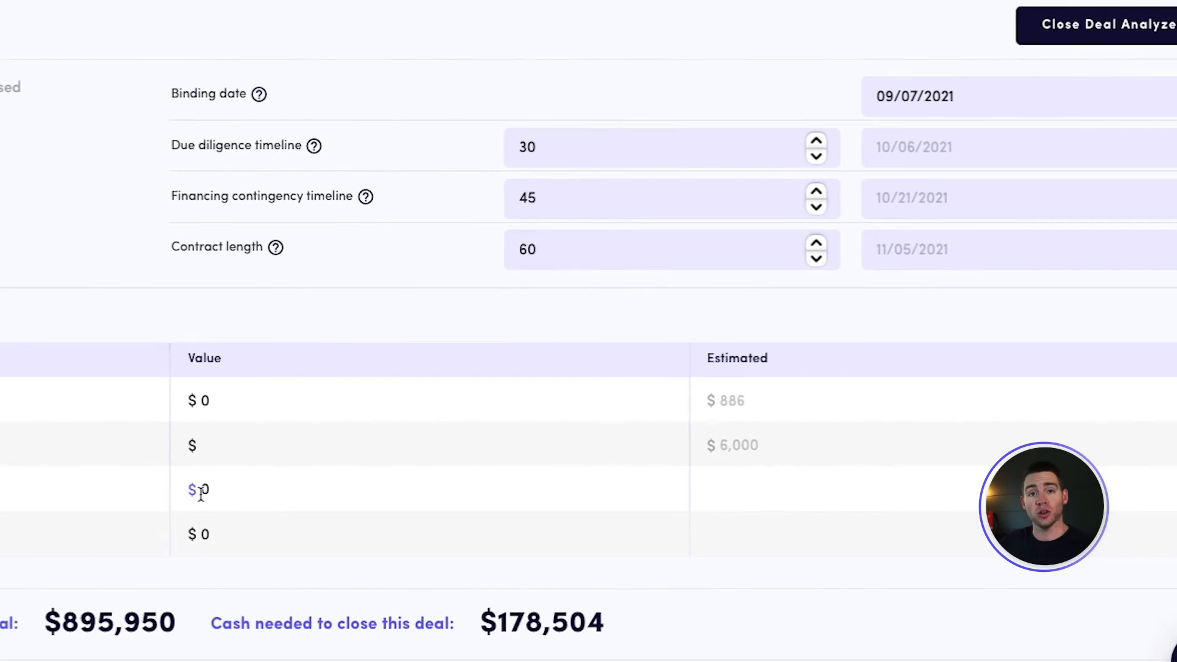
Set the rent proration to -$500 and check the cash needed to close the deal
type("-5")
type("00")
key("BackSpace")
left_click(252, 330)
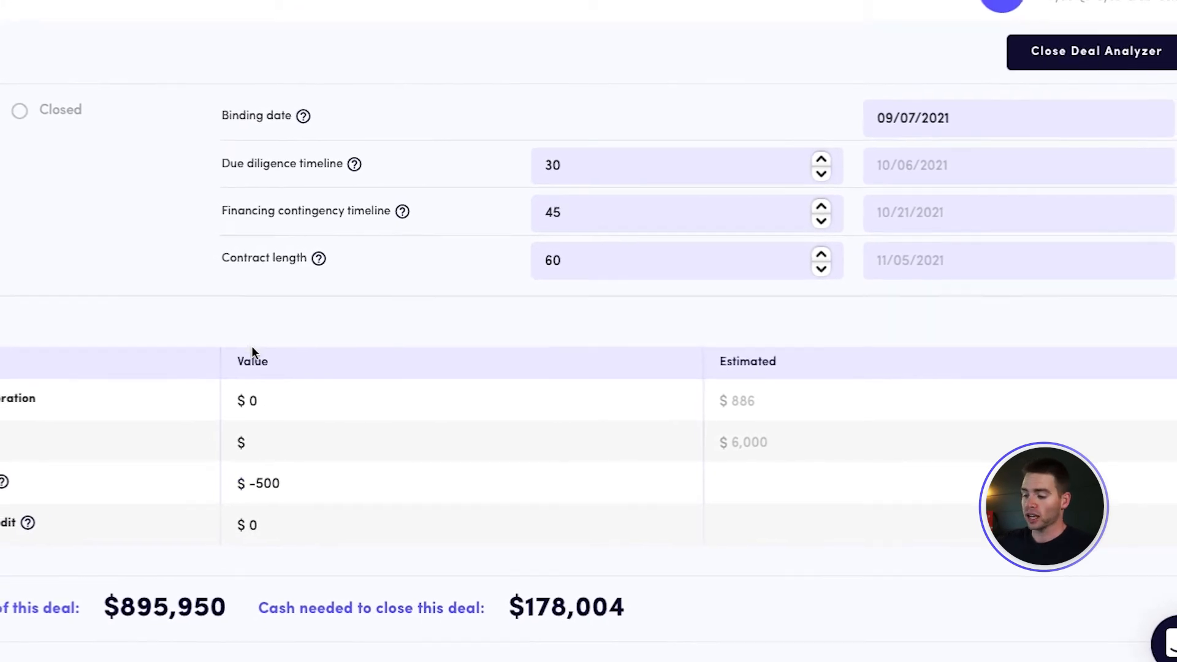
left_click_drag(517, 601, 650, 609)
left_click(650, 608)
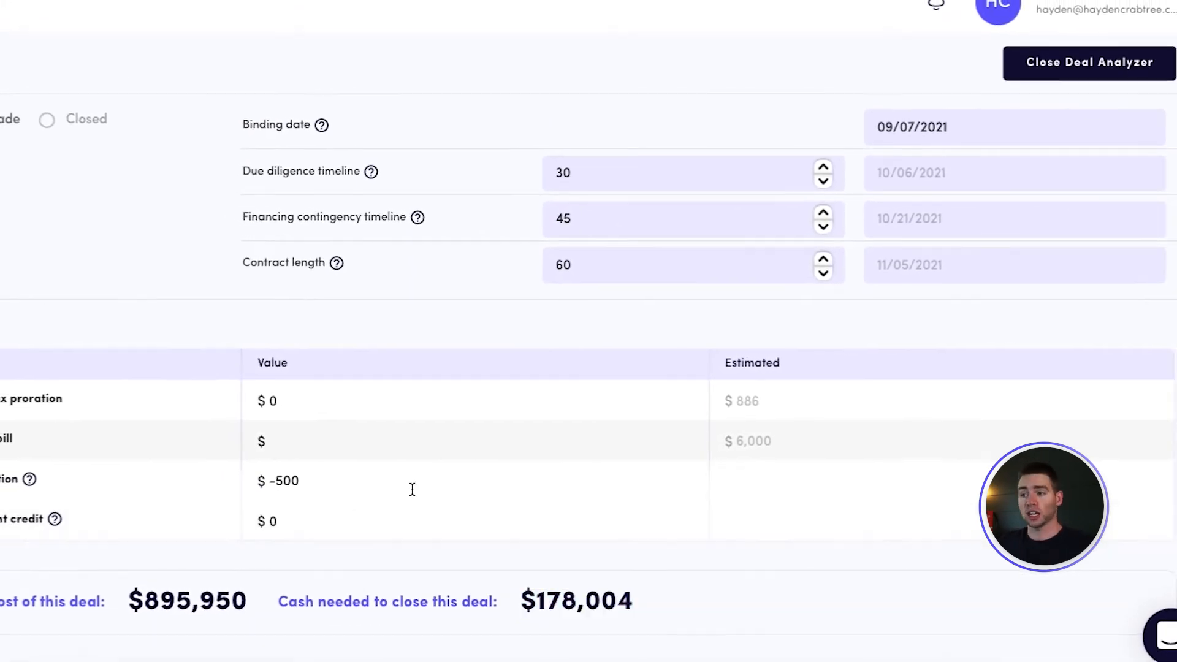
Clear the rent proration value
left_click(248, 474)
left_click_drag(296, 479, 328, 479)
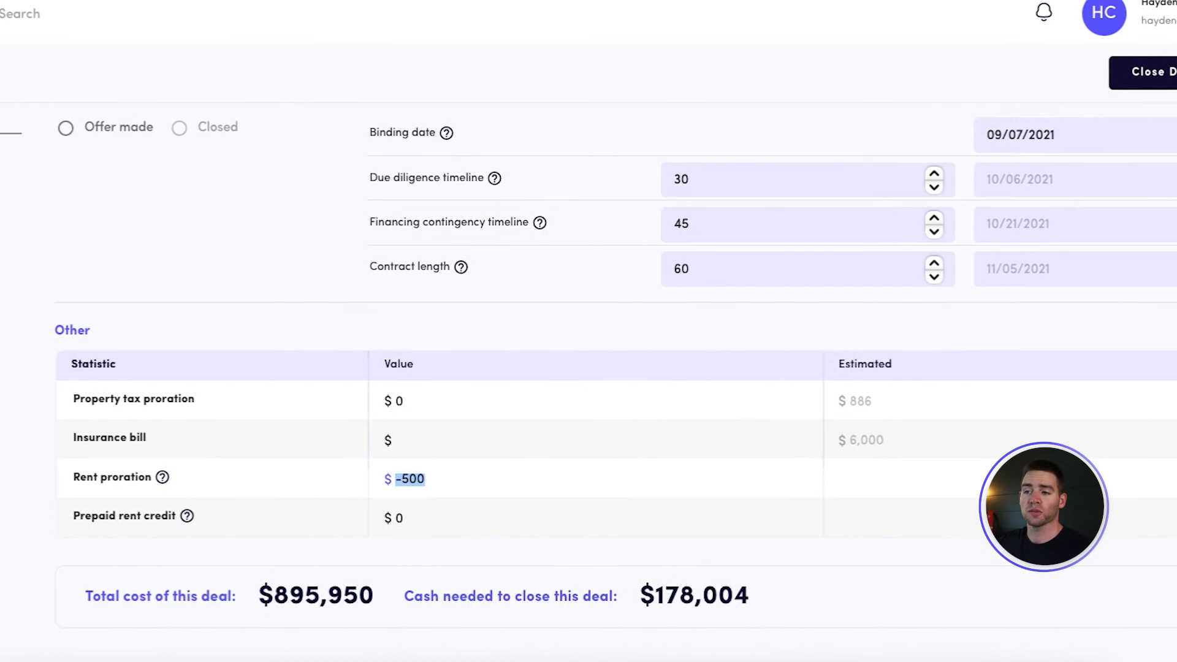
key("BackSpace")
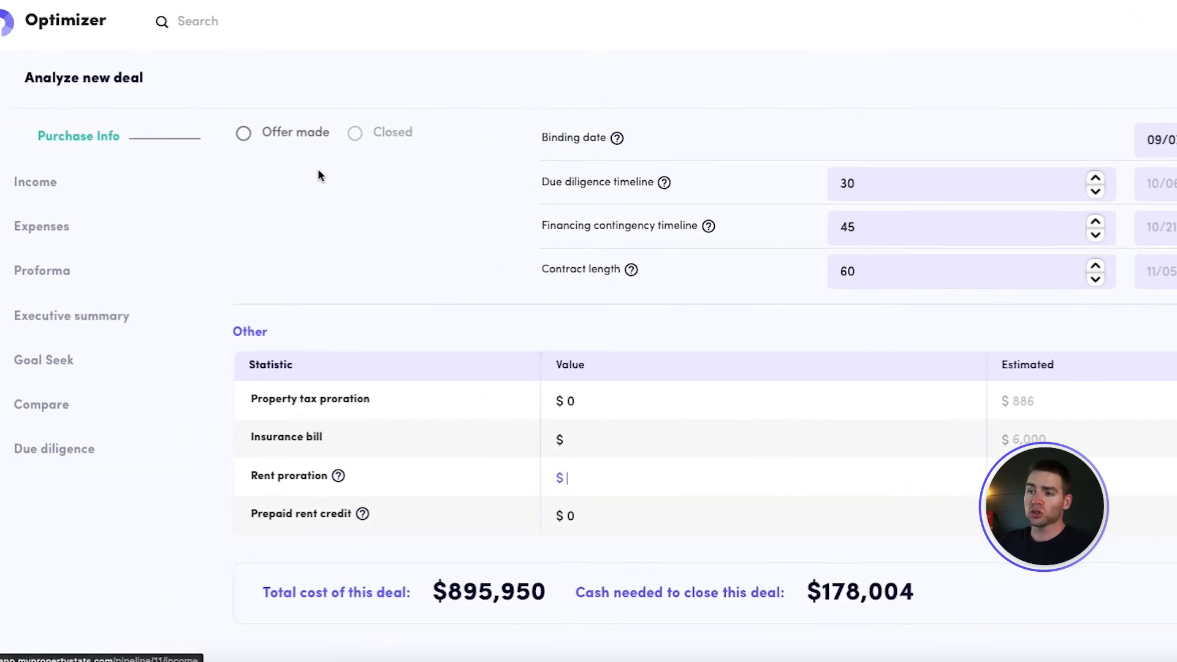
Open the deal's income section and review the unit counts and market rents of the storage units
scroll(356, 221, "up", 15)
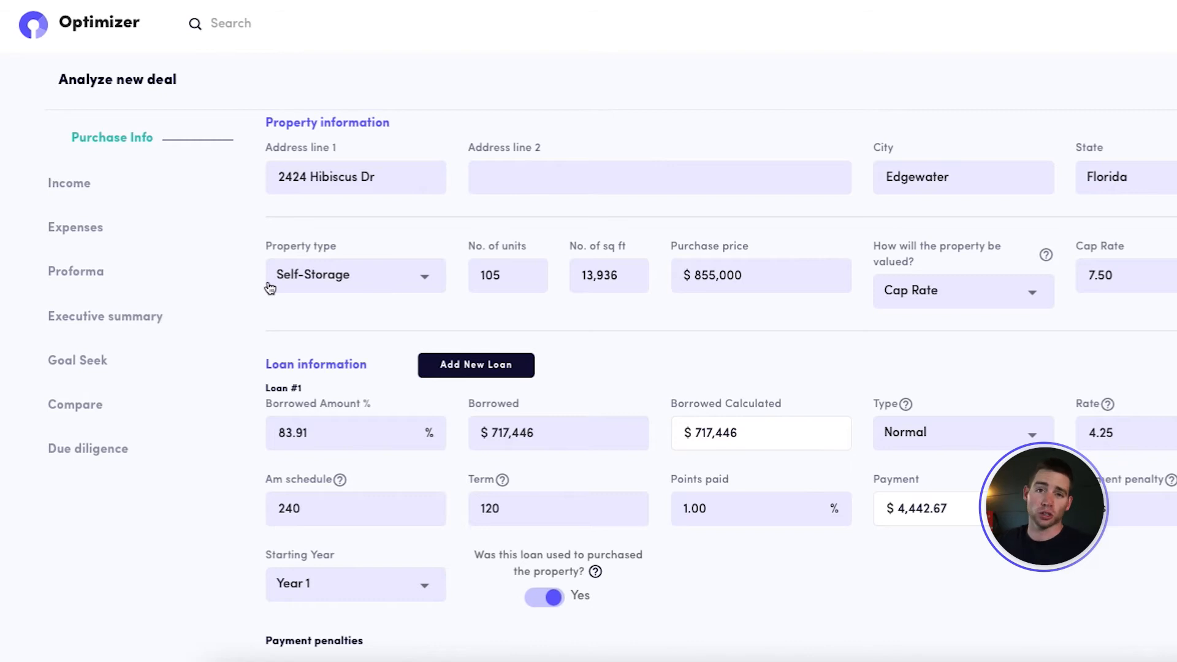
left_click(65, 183)
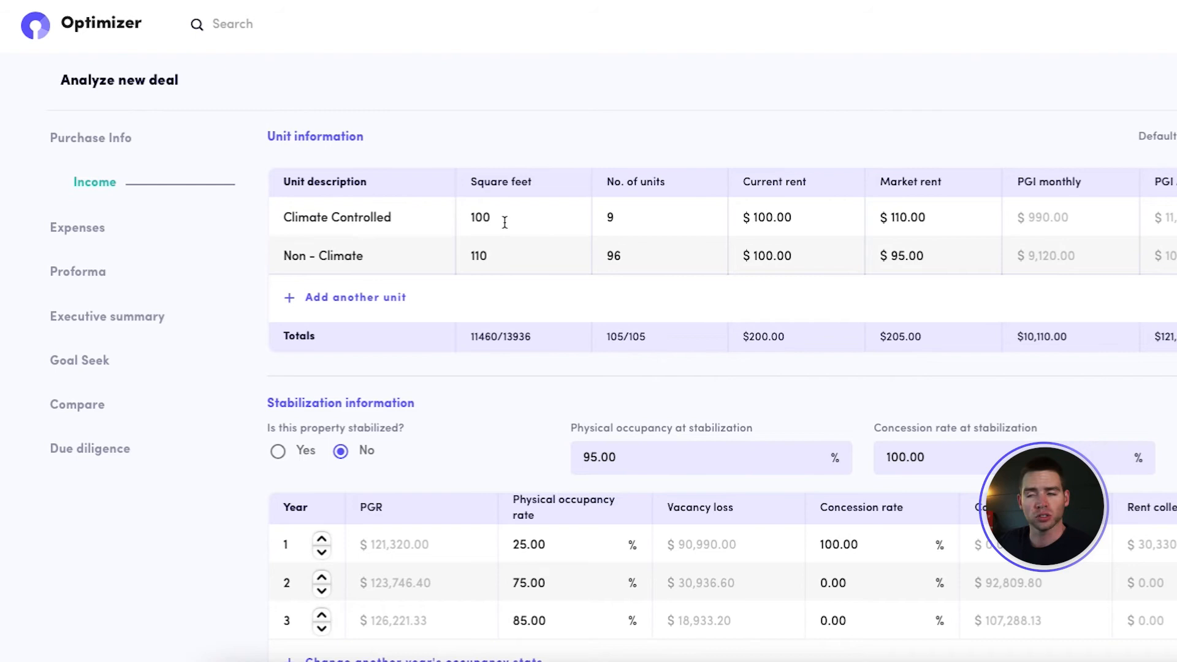
left_click(632, 217)
scroll(634, 246, "down", 1)
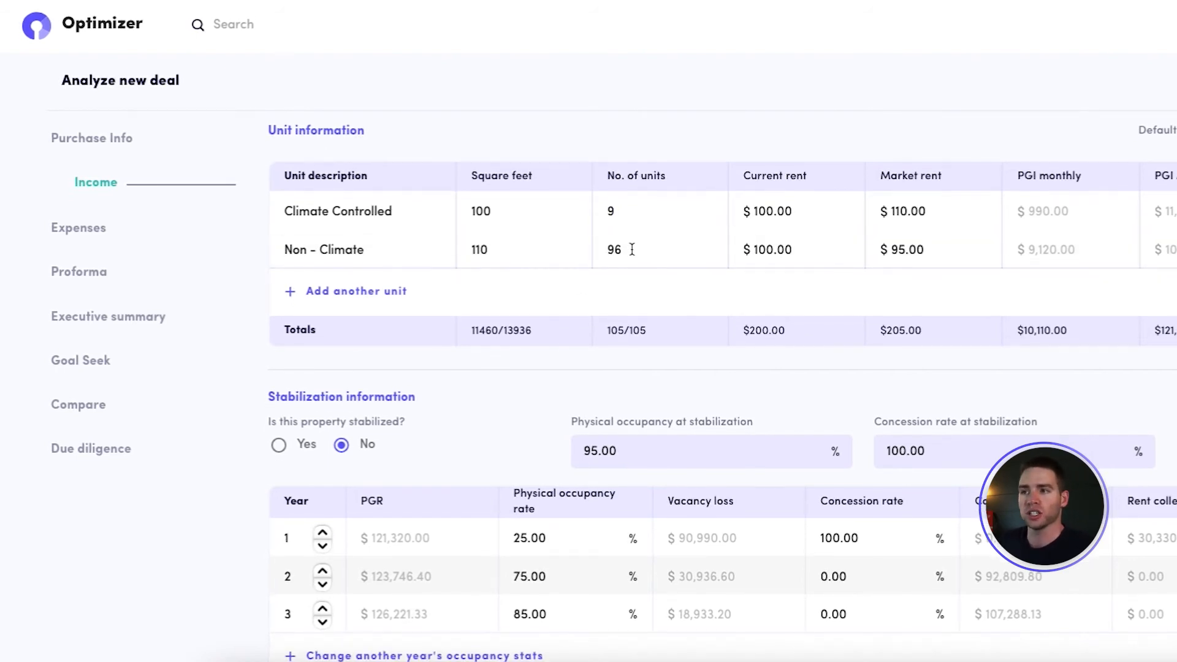
left_click(920, 213)
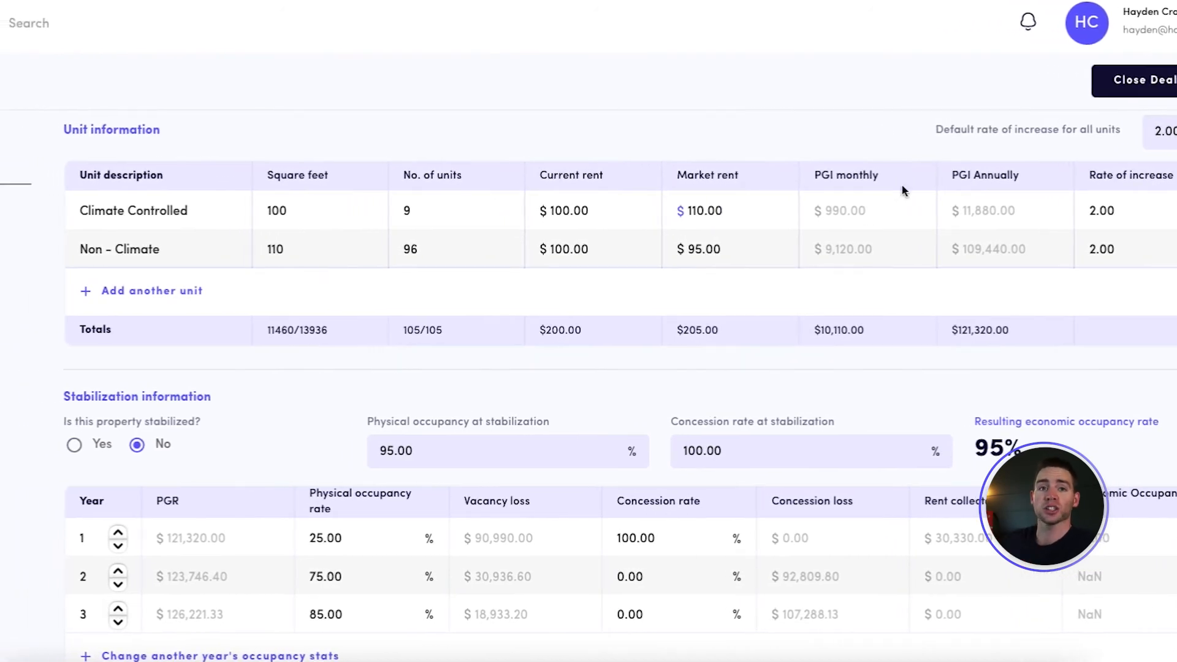
Set the concession rate to 100% for years 2 and 3 in the stabilization table
scroll(254, 325, "down", 1)
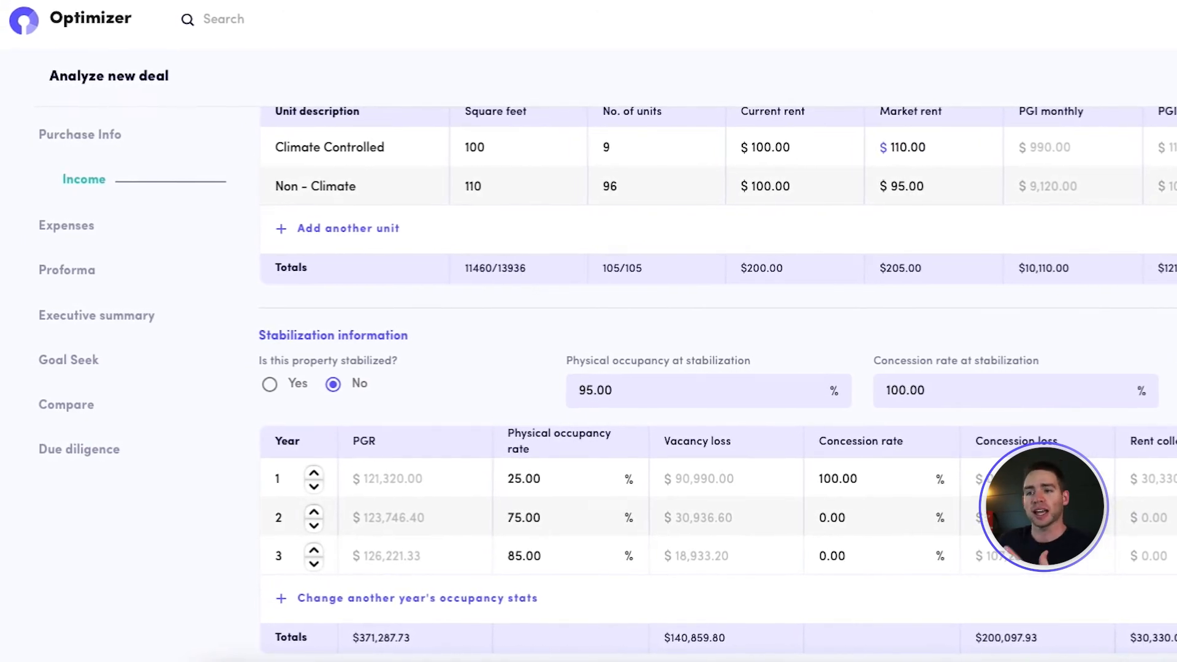
scroll(1123, 493, "down", 1)
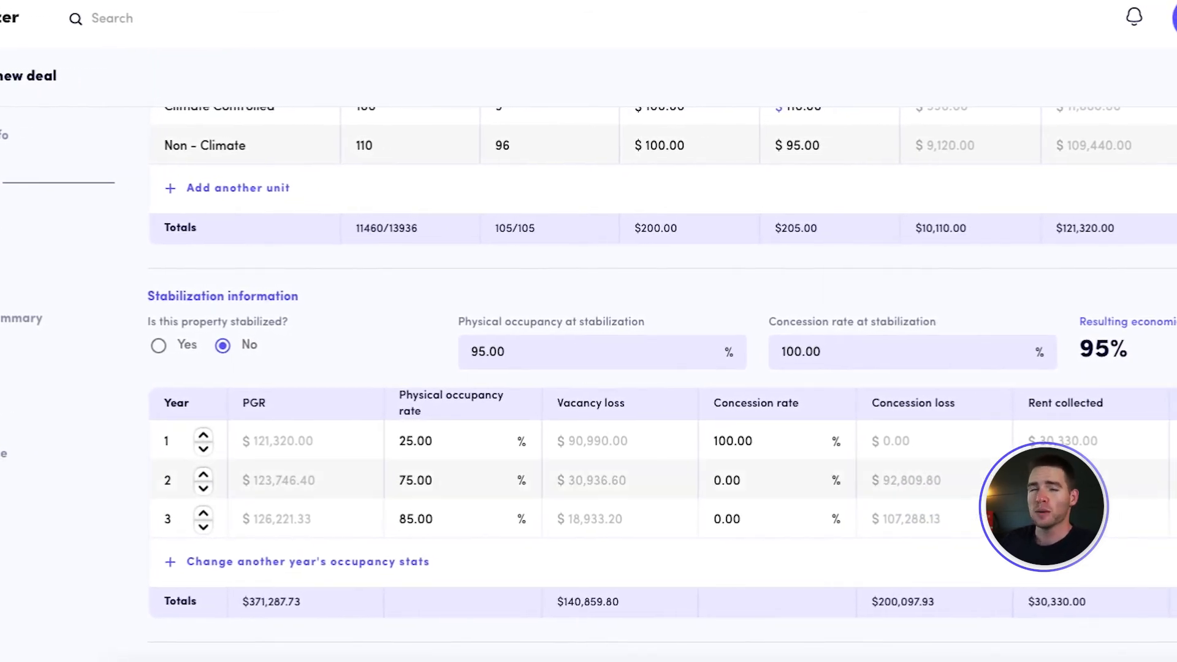
scroll(702, 452, "down", 1)
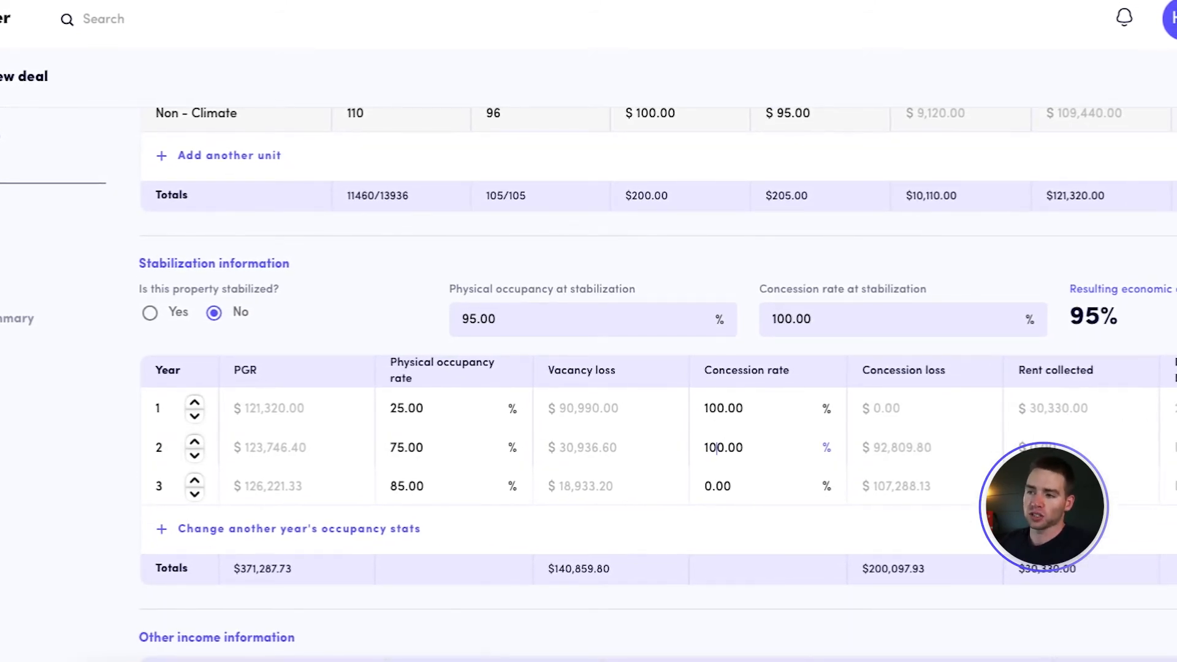
left_click(706, 485)
type("10")
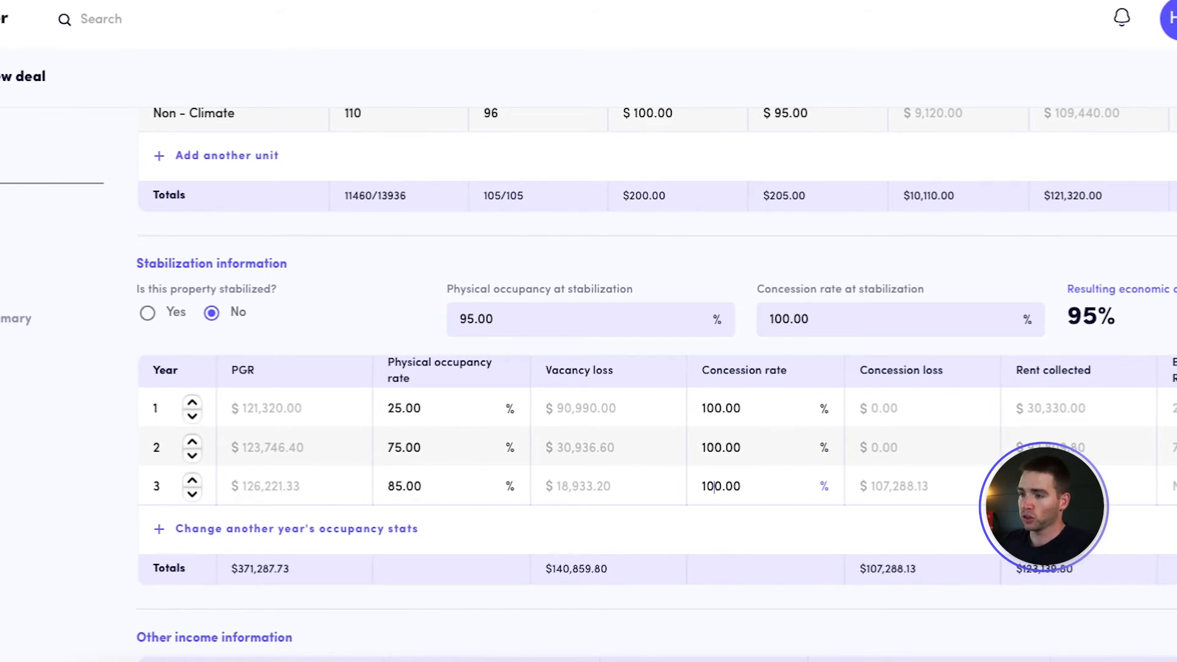
left_click(547, 537)
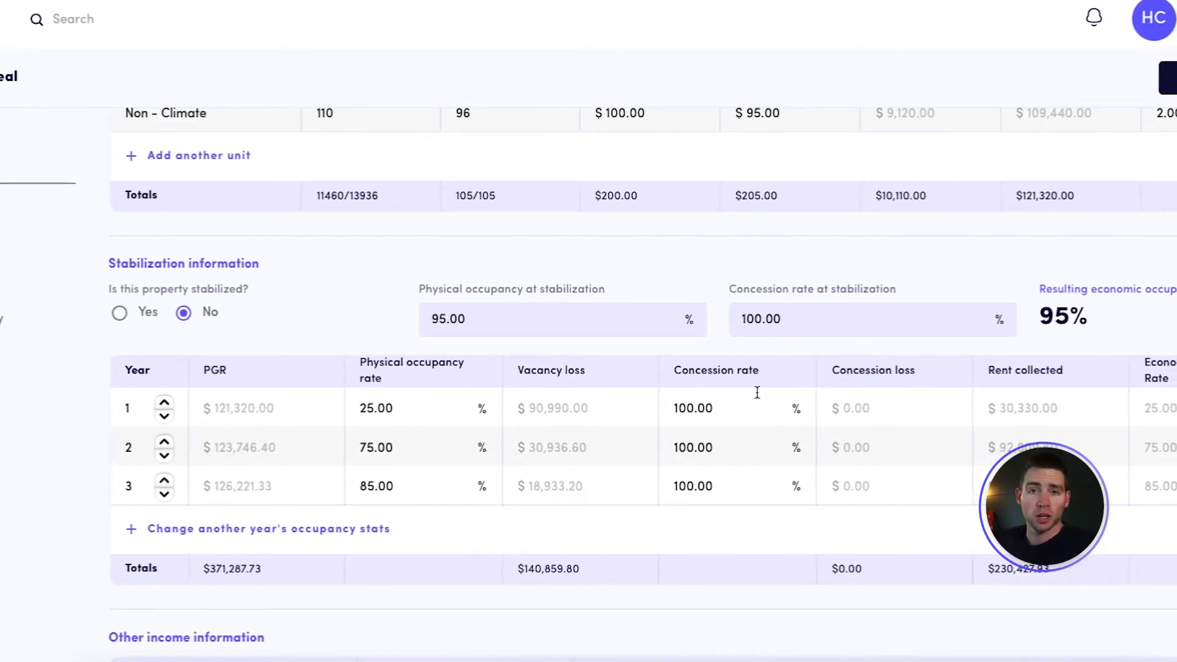
Review the stabilization figures, the tenant insurance entry under other income, and the one time income section
scroll(758, 392, "down", 1)
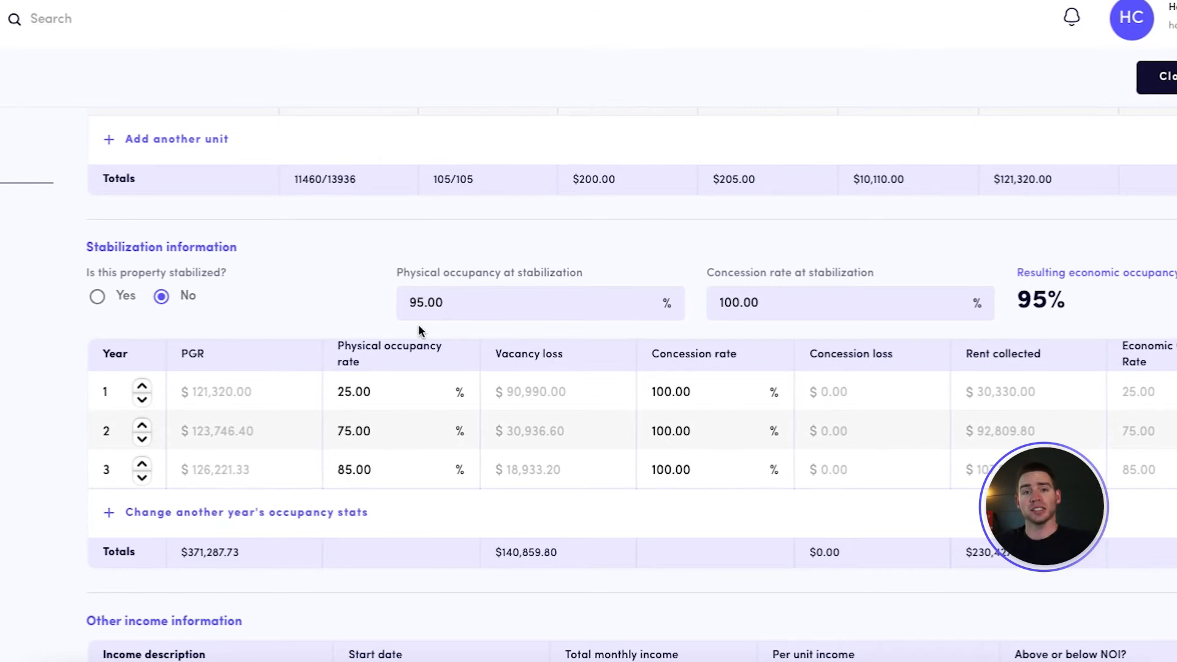
scroll(813, 269, "down", 1)
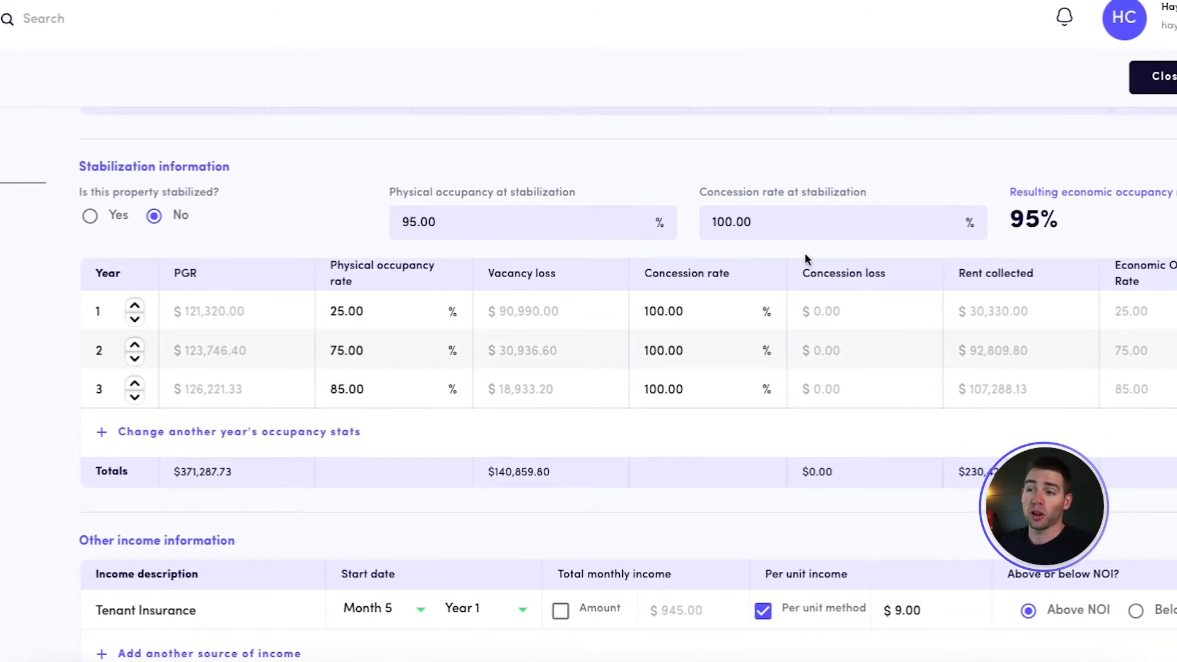
scroll(805, 258, "down", 2)
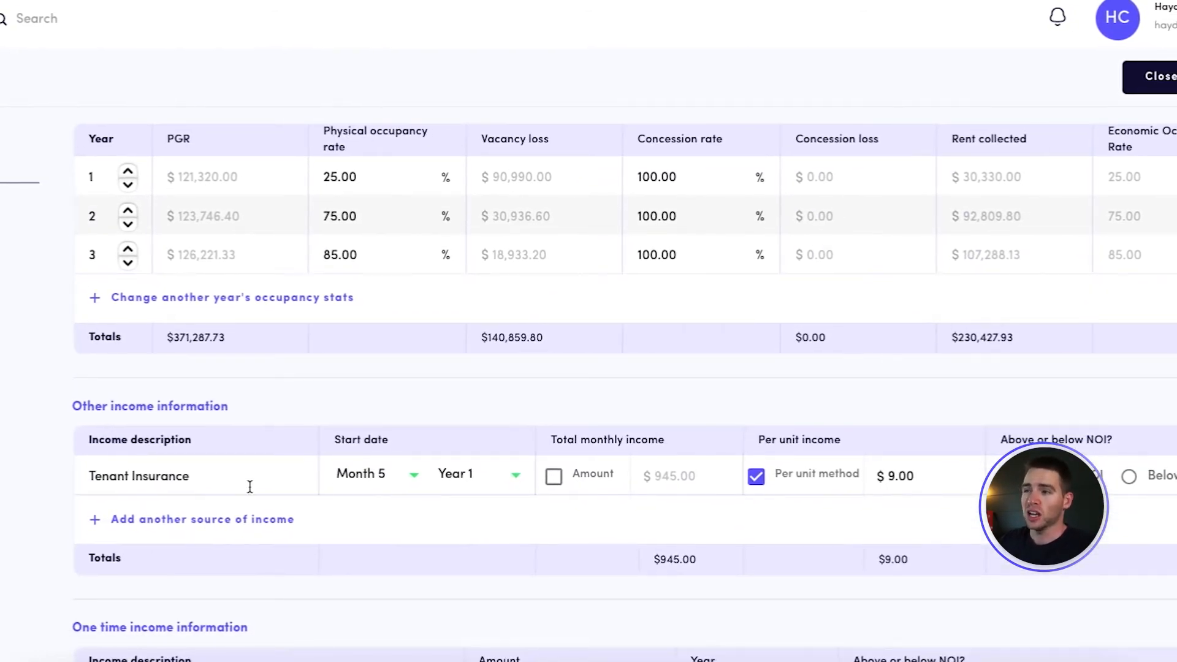
scroll(250, 486, "down", 1)
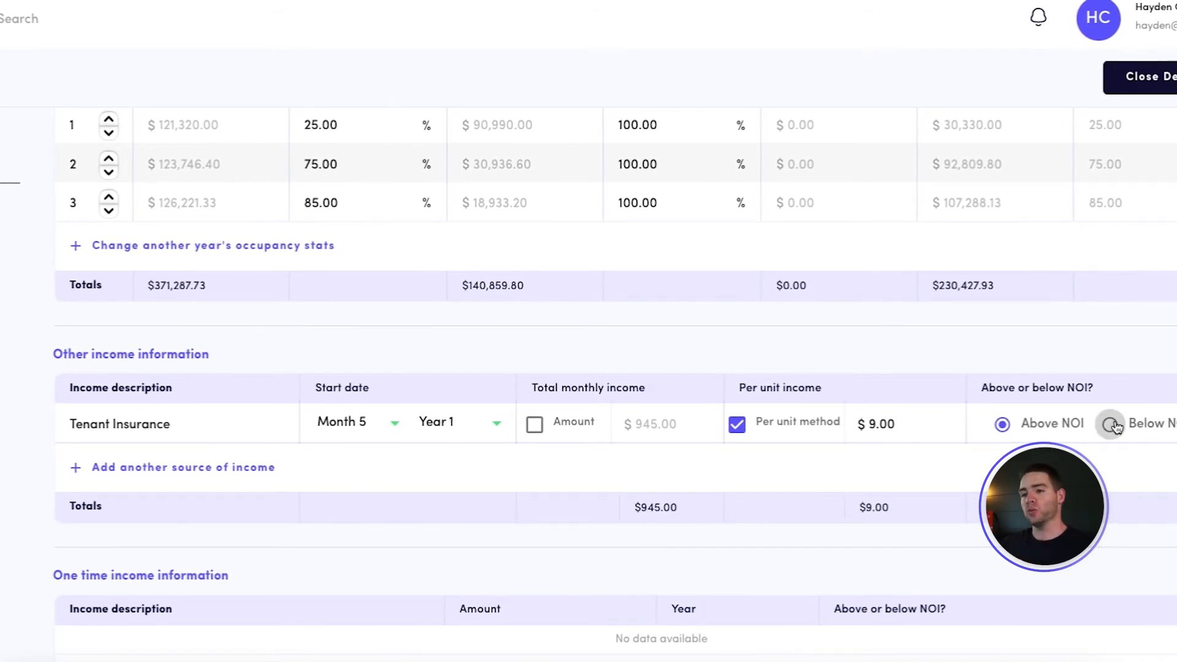
scroll(1116, 452, "down", 1)
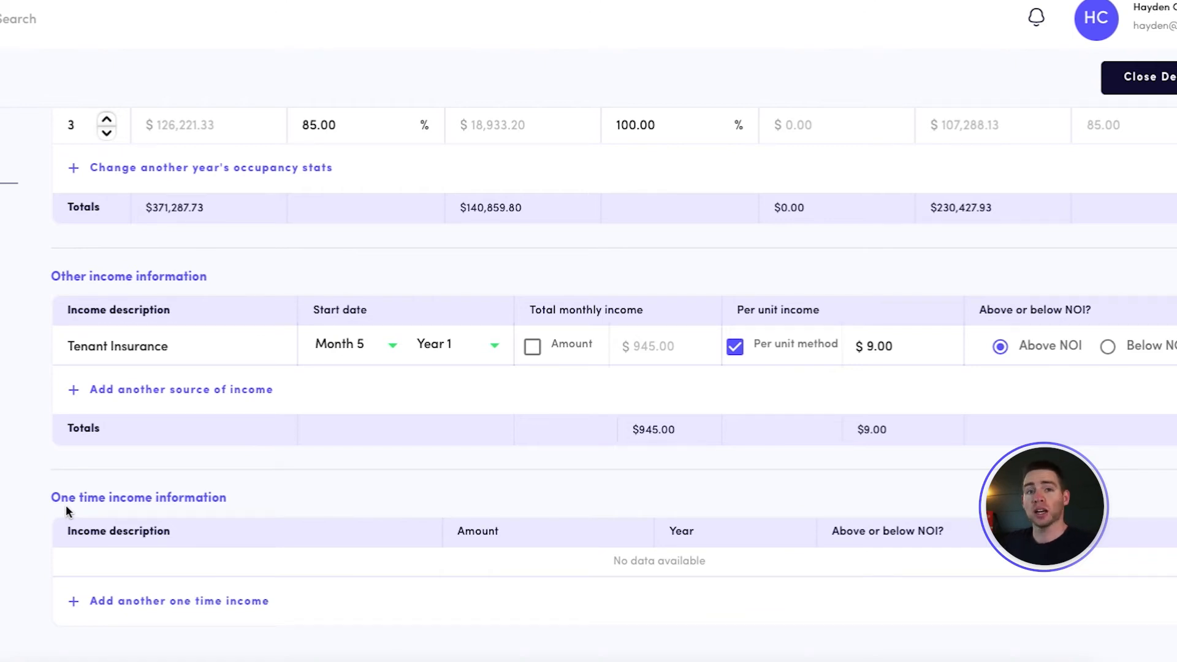
left_click(164, 603)
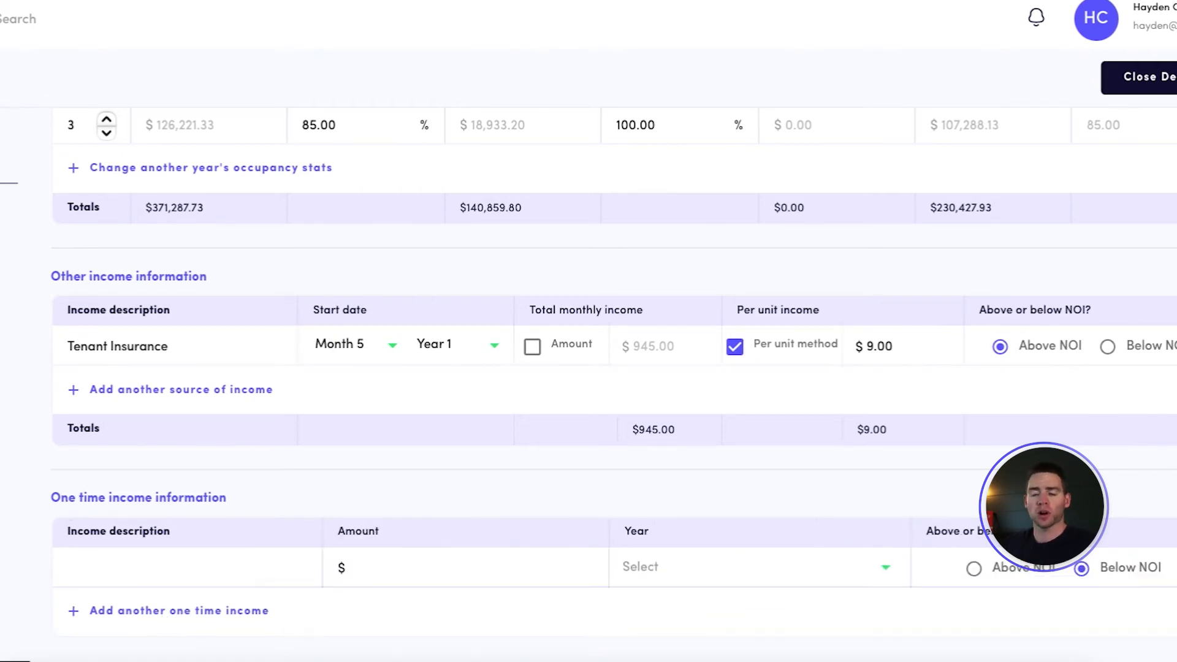
left_click(1176, 568)
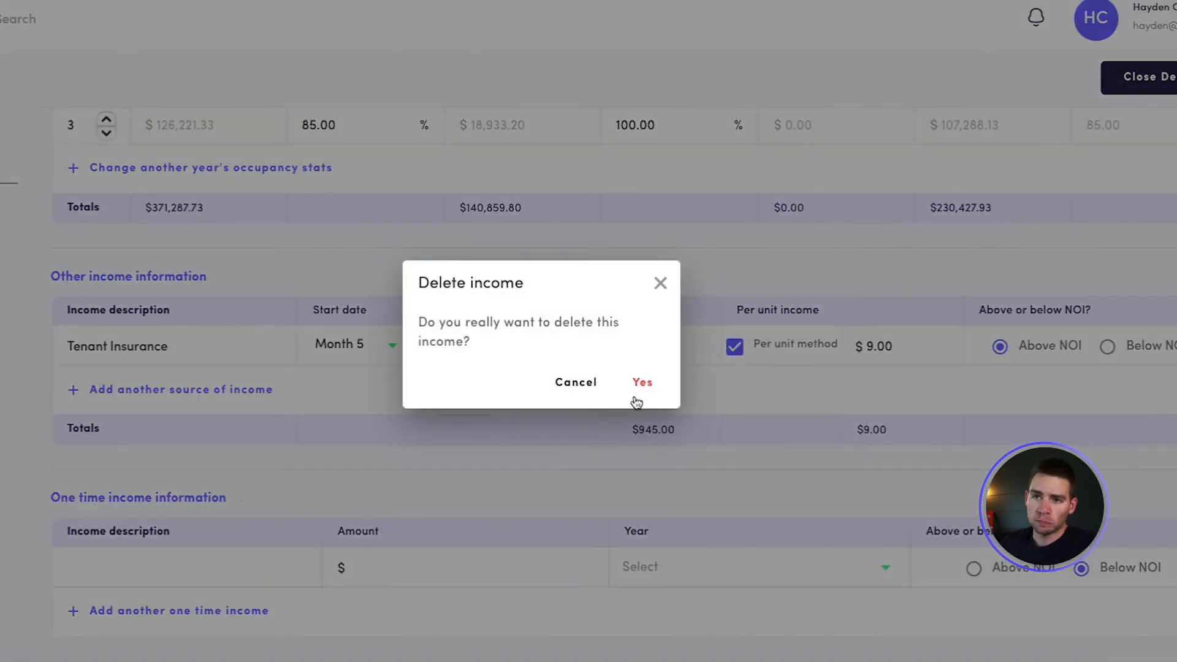
left_click(641, 399)
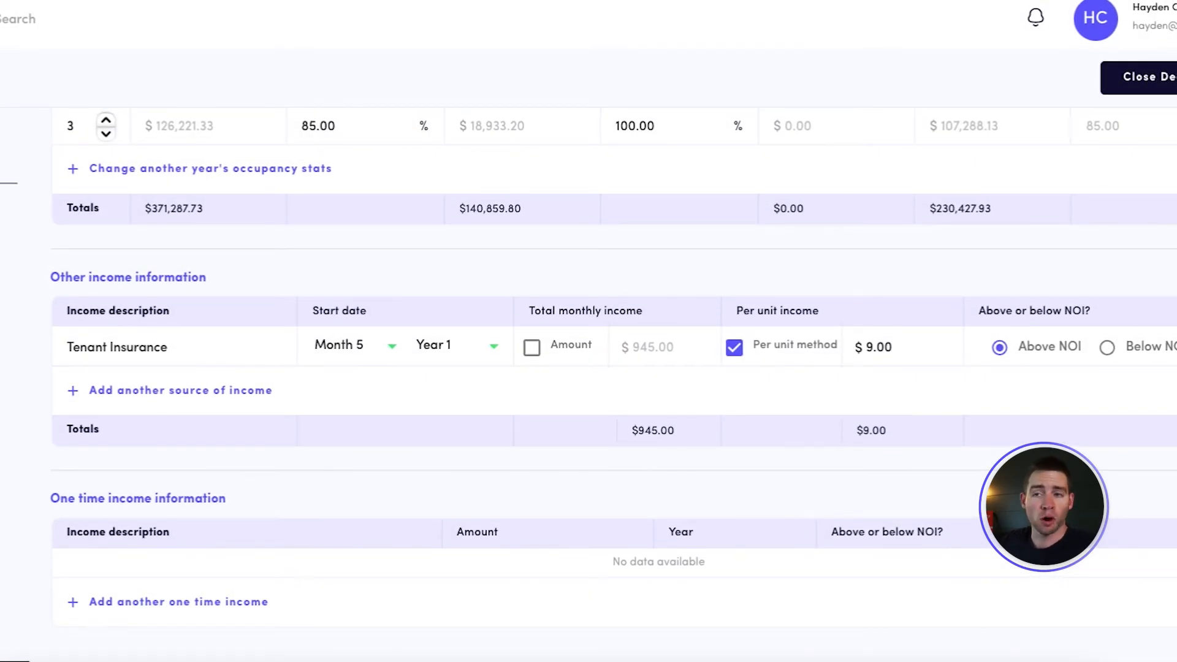
Review the general expenses, including the R&M per-unit amount, and add a blank one time expense entry
scroll(144, 149, "down", 5)
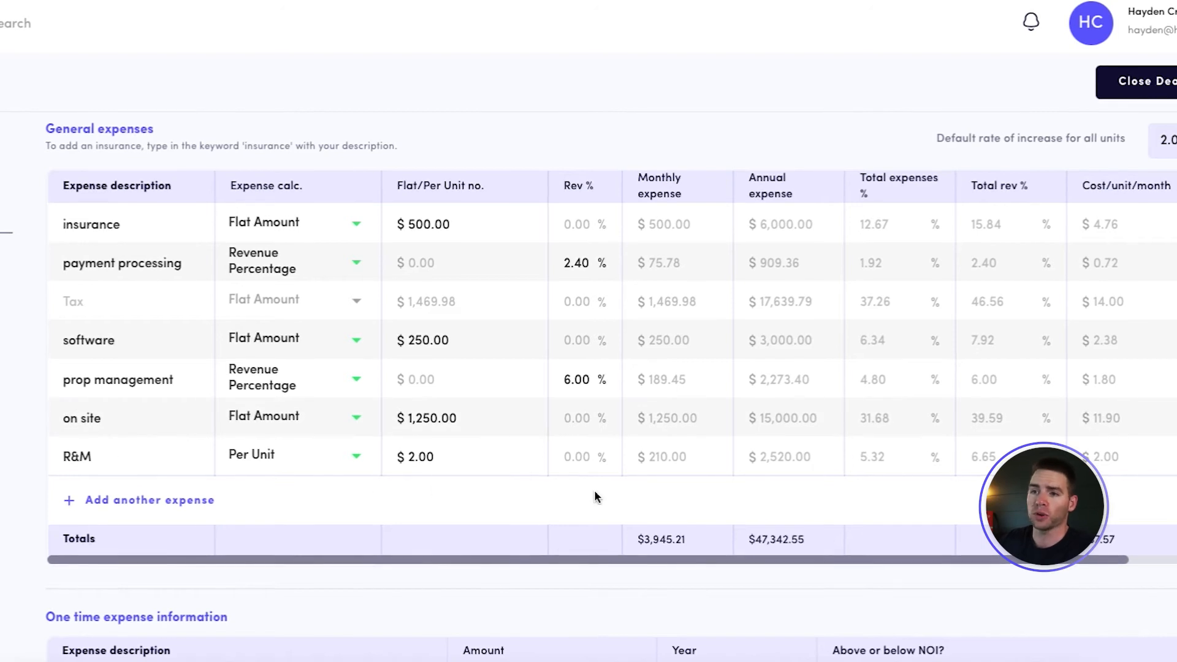
scroll(490, 490, "down", 1)
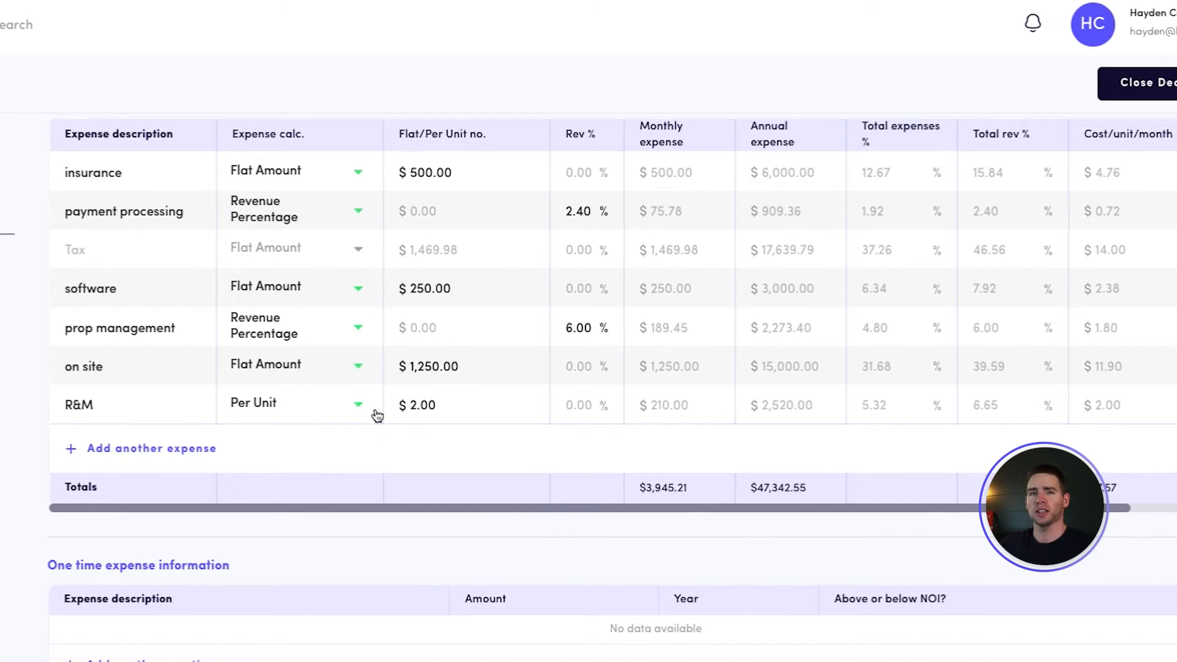
left_click_drag(452, 403, 412, 405)
left_click(416, 440)
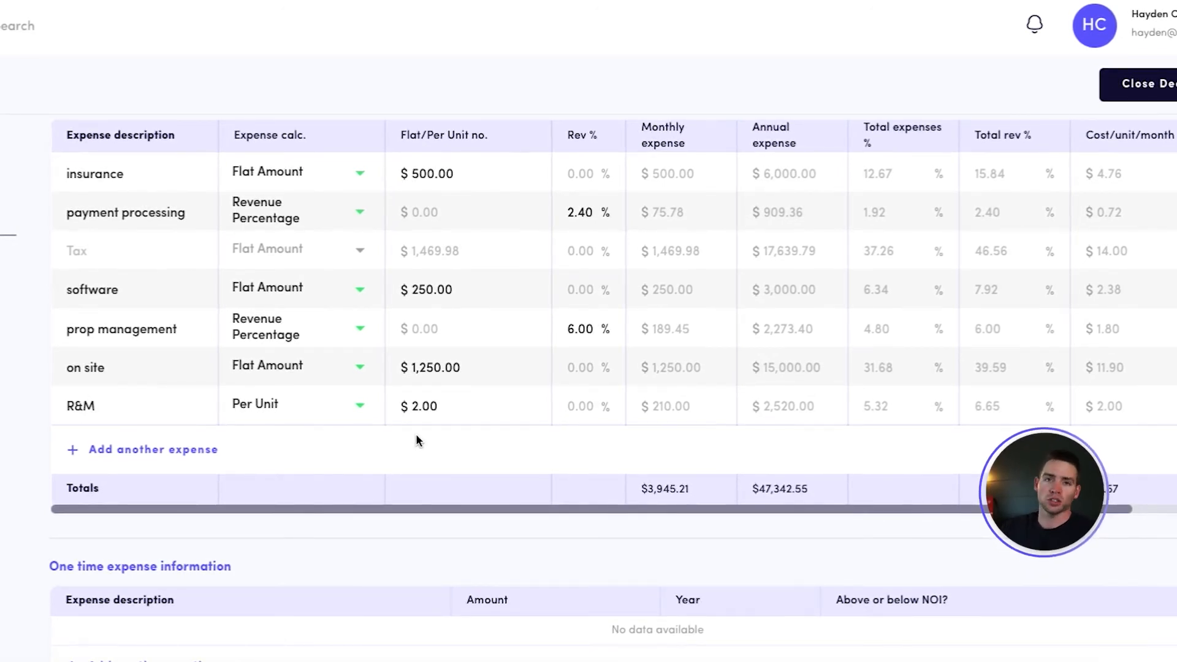
scroll(415, 440, "down", 5)
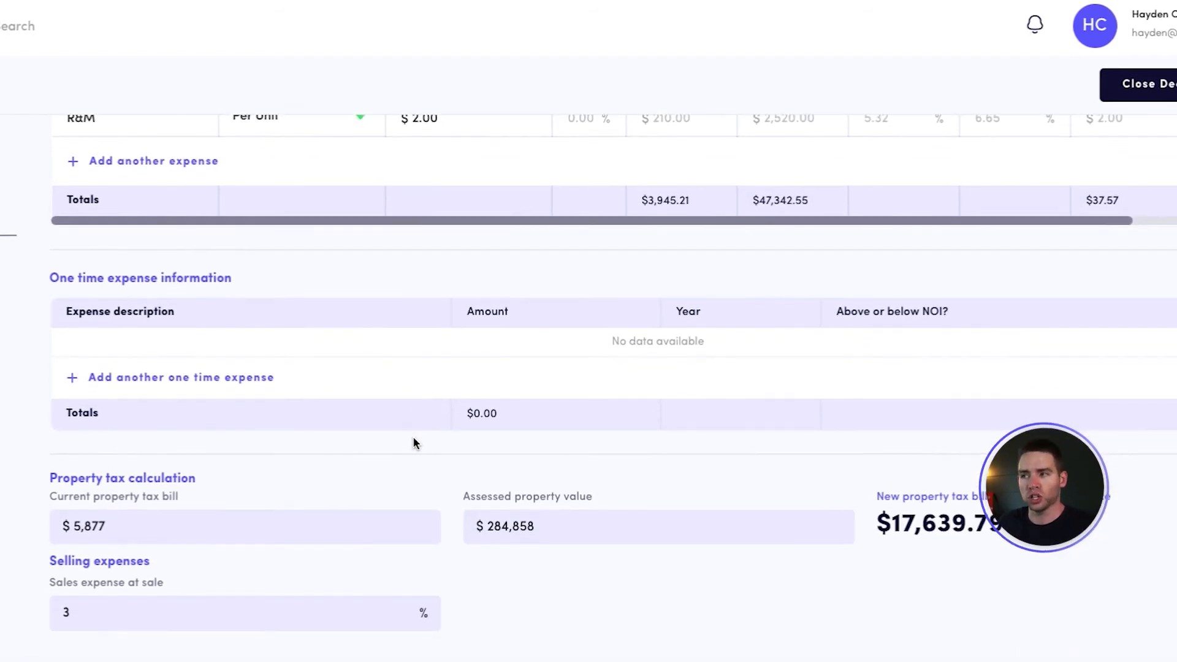
scroll(413, 440, "up", 3)
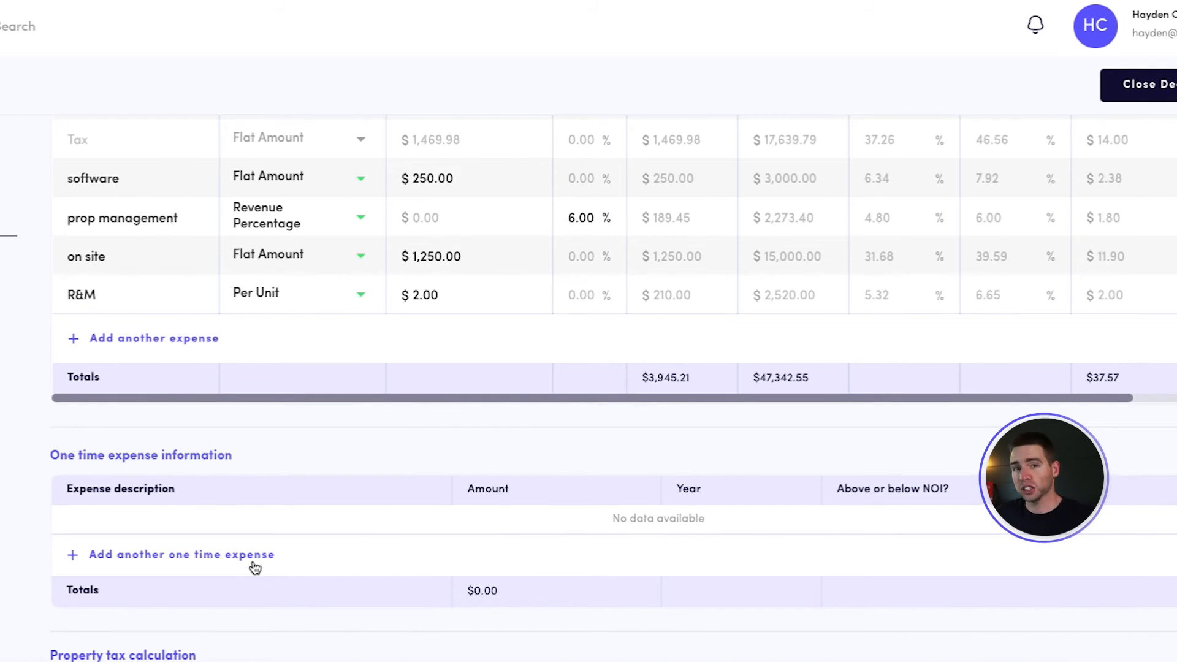
left_click(160, 557)
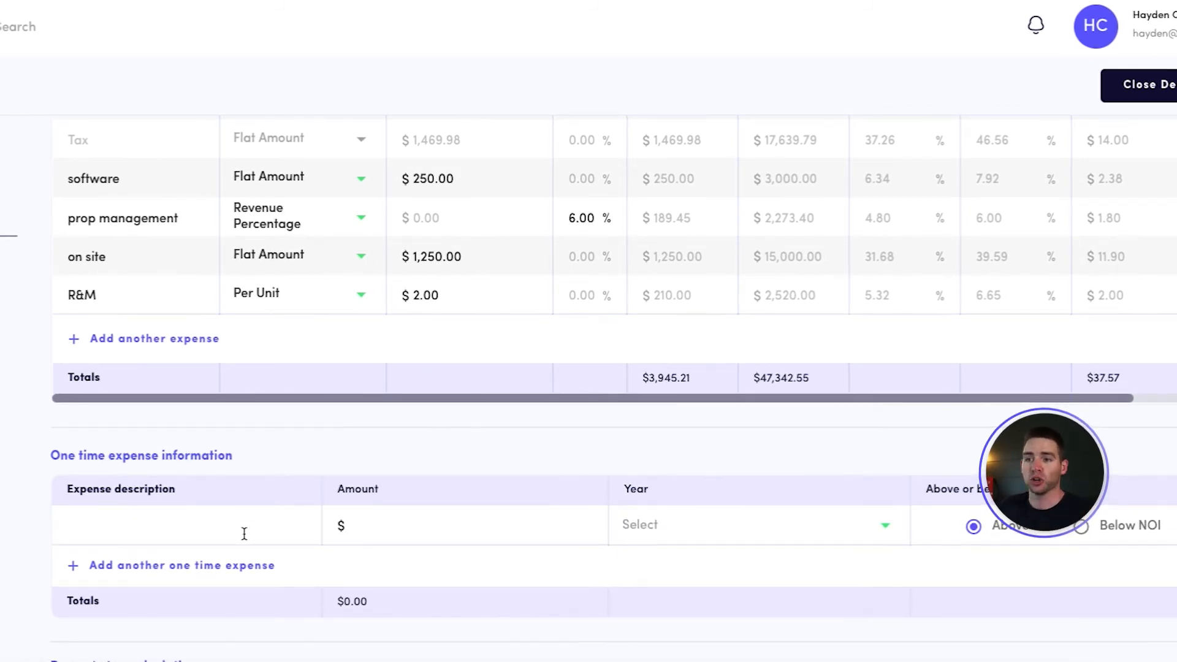
Examine the property tax calculation: the current tax bill, the assessed property value and the new tax bill at the purchase price
scroll(244, 533, "down", 2)
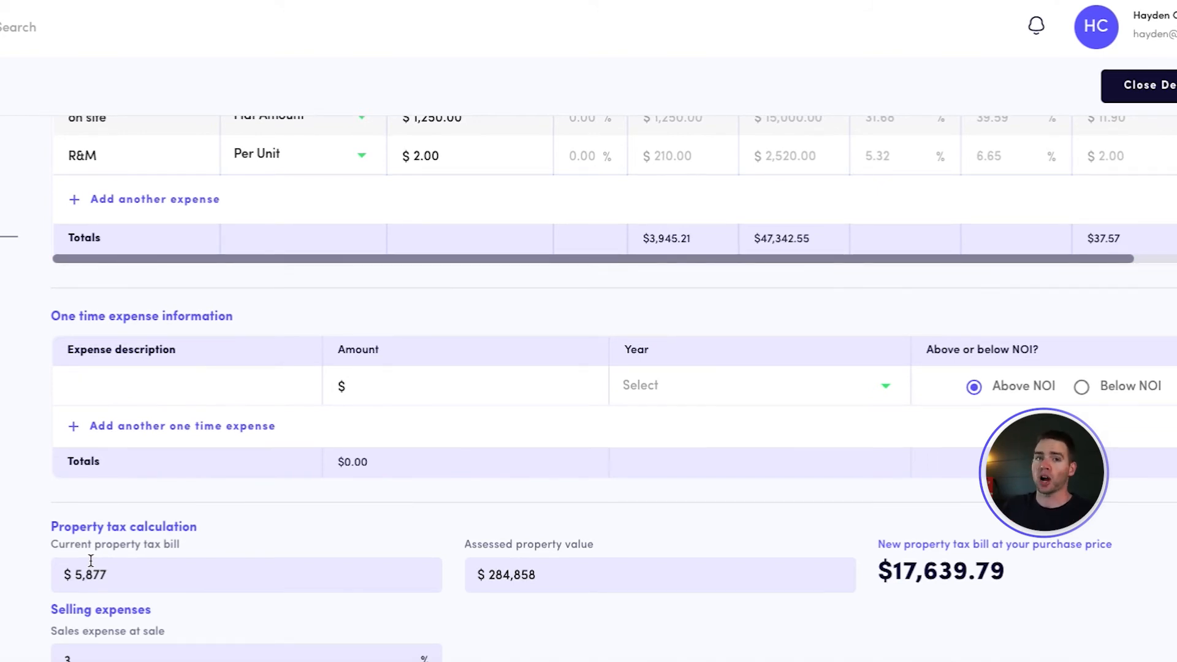
left_click_drag(108, 576, 67, 579)
left_click(360, 521)
left_click_drag(537, 579, 476, 580)
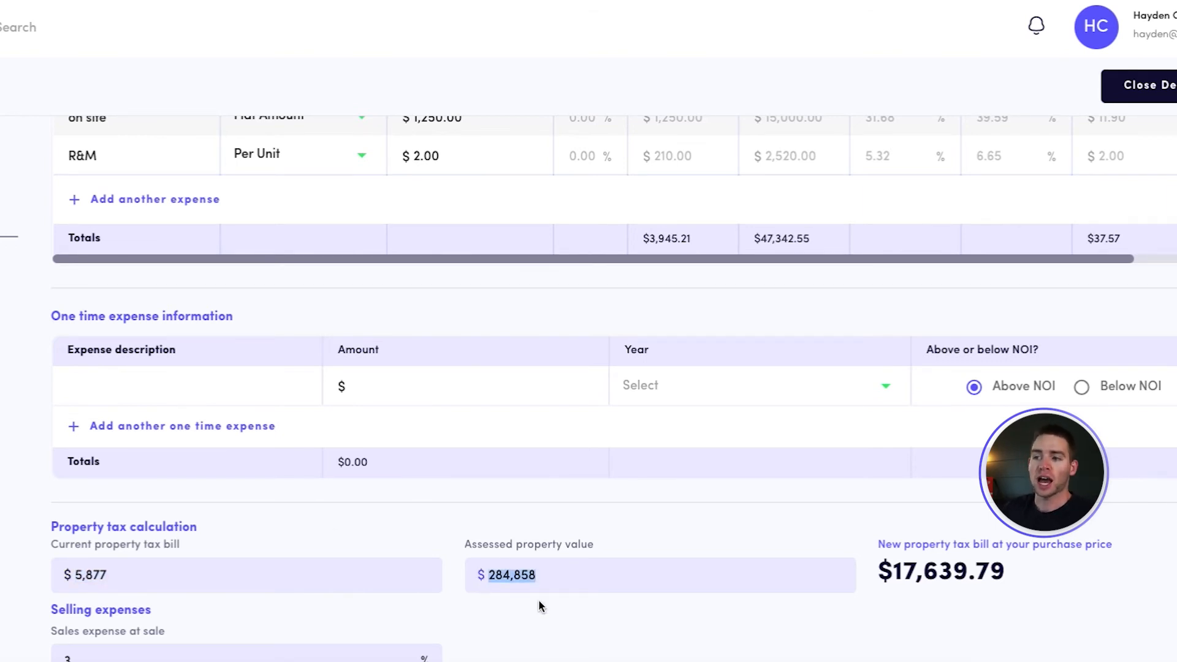
left_click(577, 581)
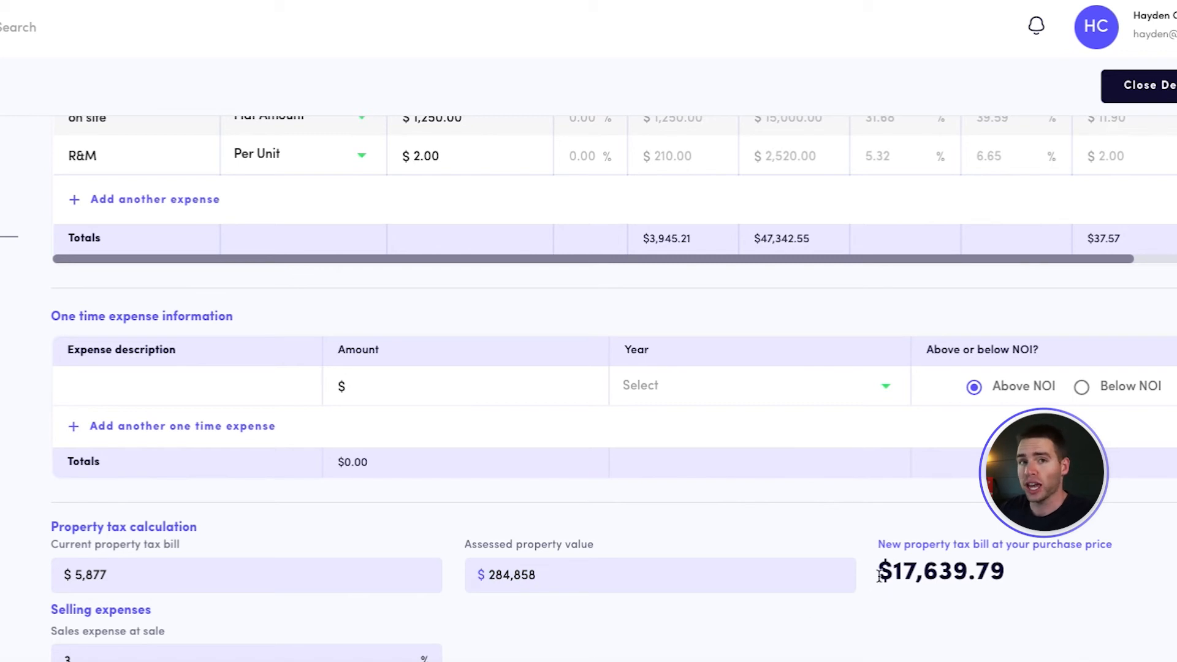
left_click_drag(876, 580, 1027, 576)
scroll(1030, 578, "up", 4)
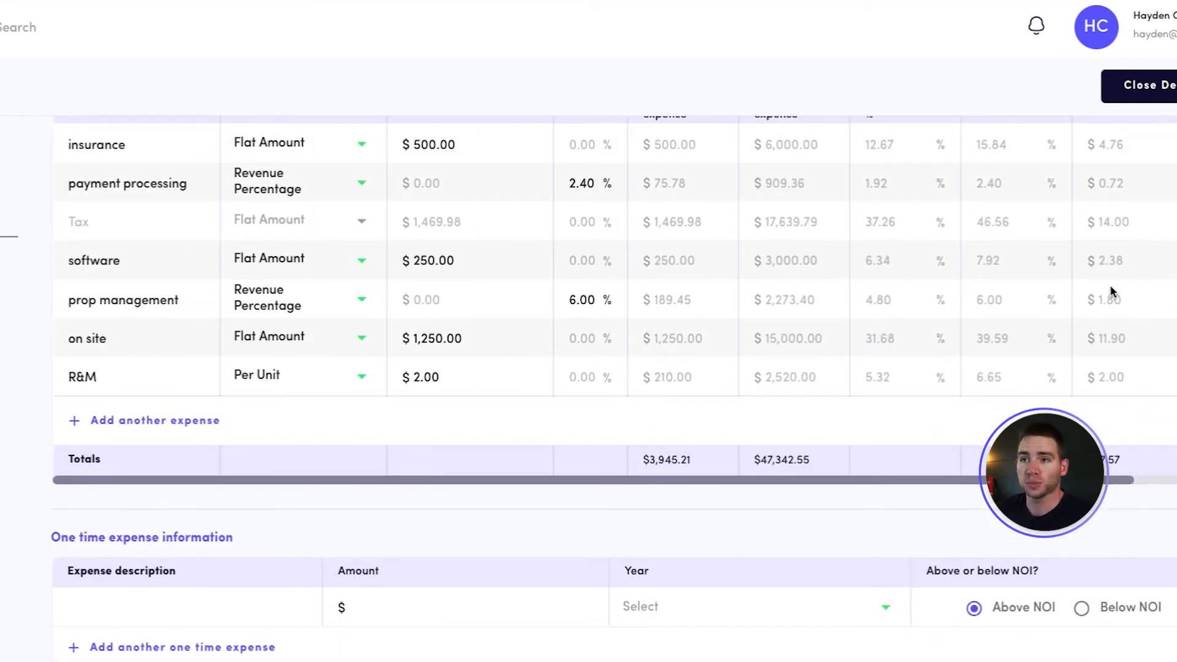
scroll(1020, 219, "down", 5)
left_click(927, 528)
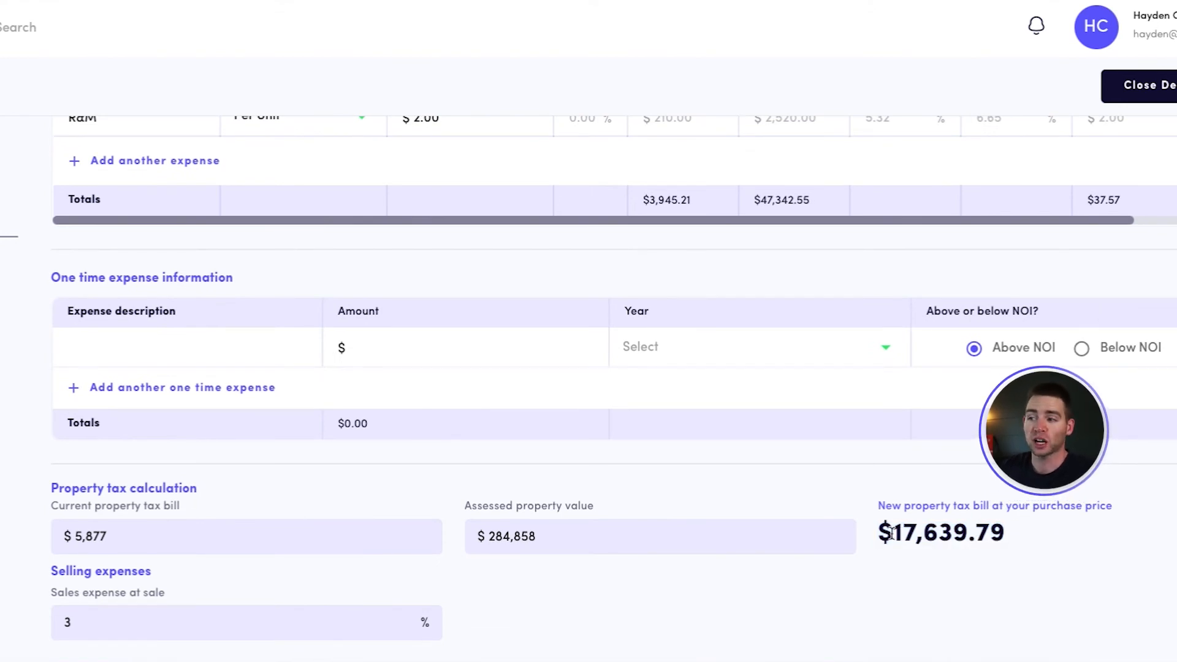
left_click_drag(892, 532, 1006, 534)
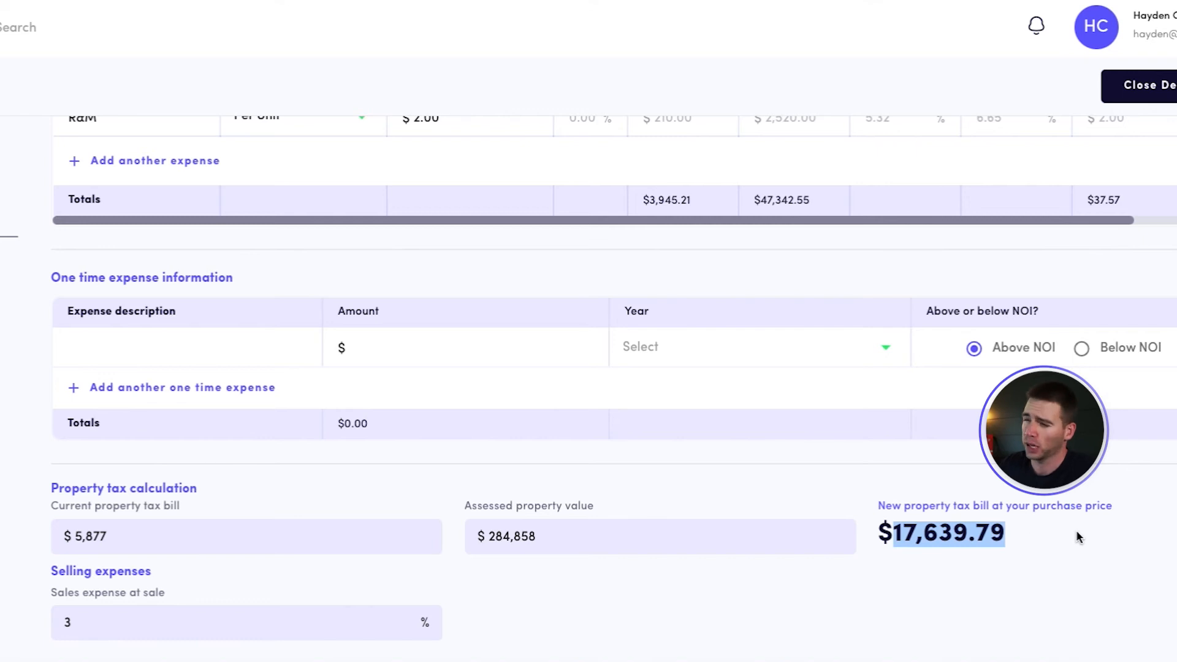
left_click(1040, 551)
Set the purchase price to $700,000 and check the recalculated property tax bill in the expenses section
scroll(333, 239, "up", 10)
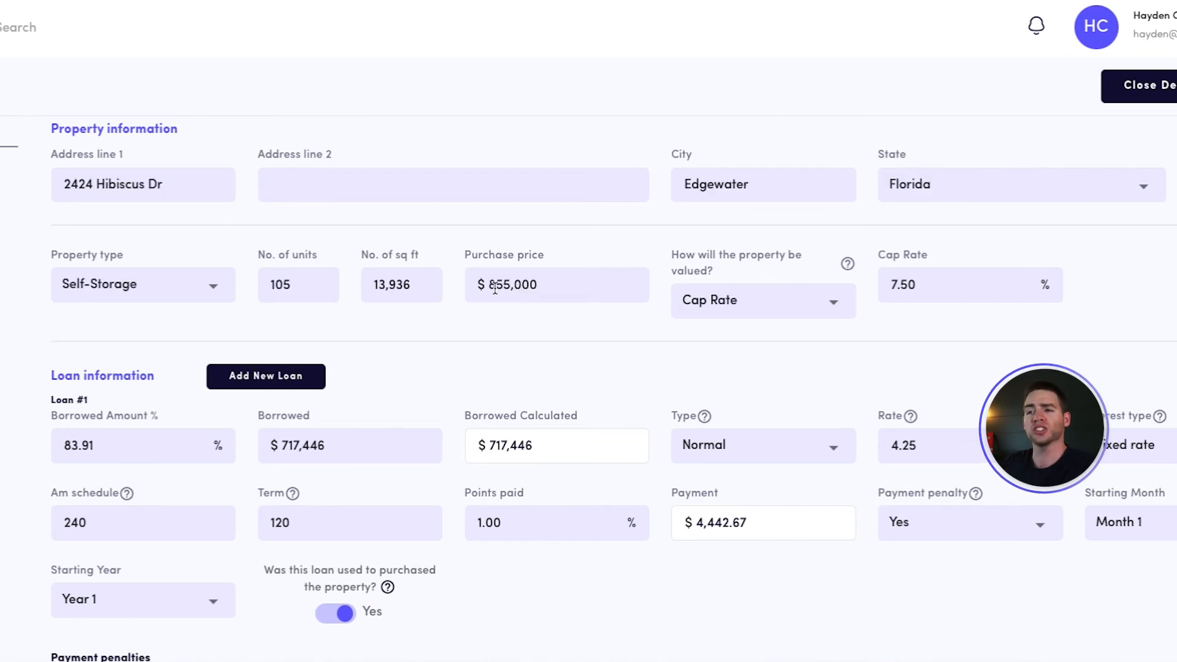
double_click(550, 282)
type("700000")
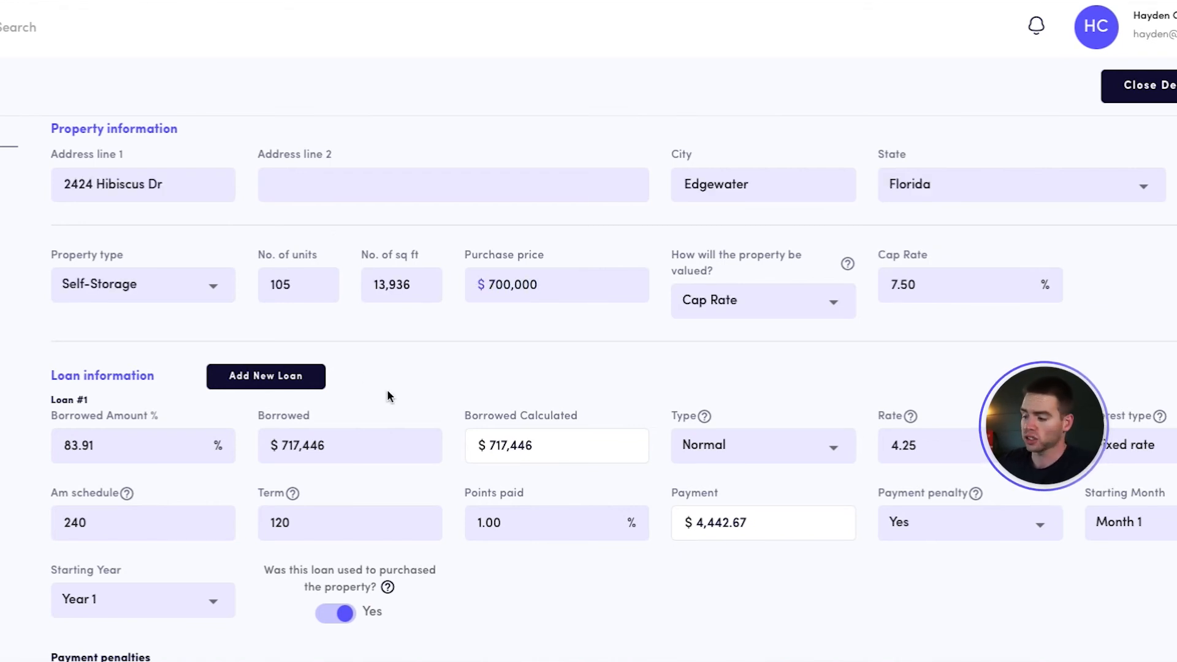
left_click(92, 351)
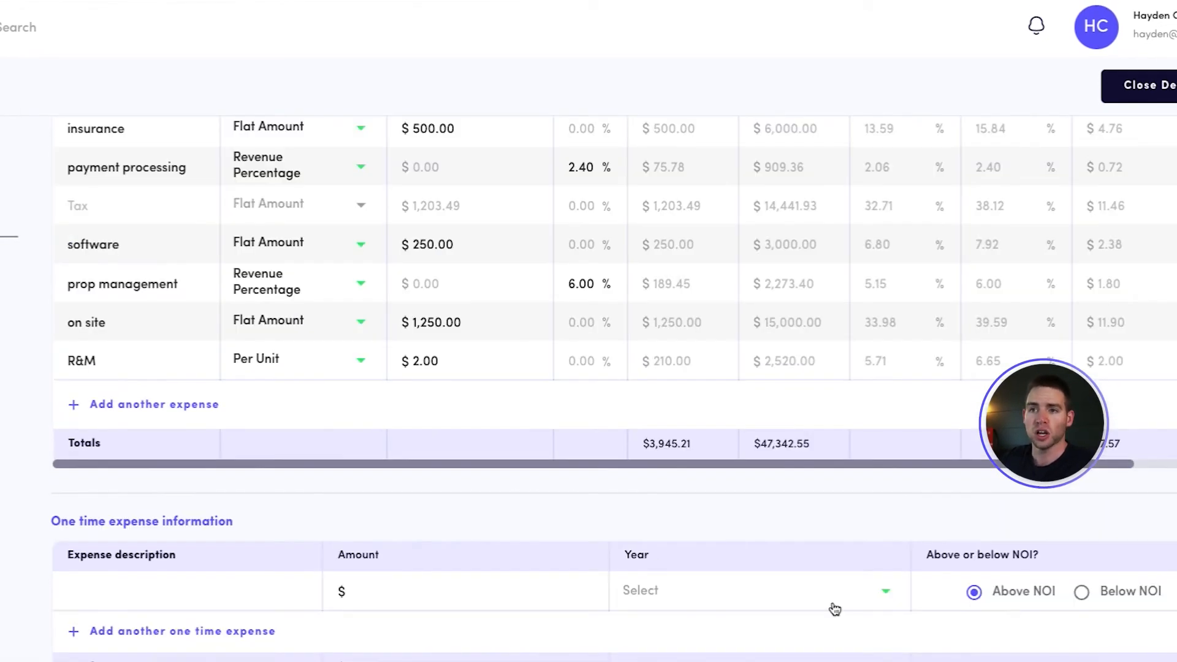
scroll(835, 609, "down", 5)
left_click_drag(880, 525, 1045, 528)
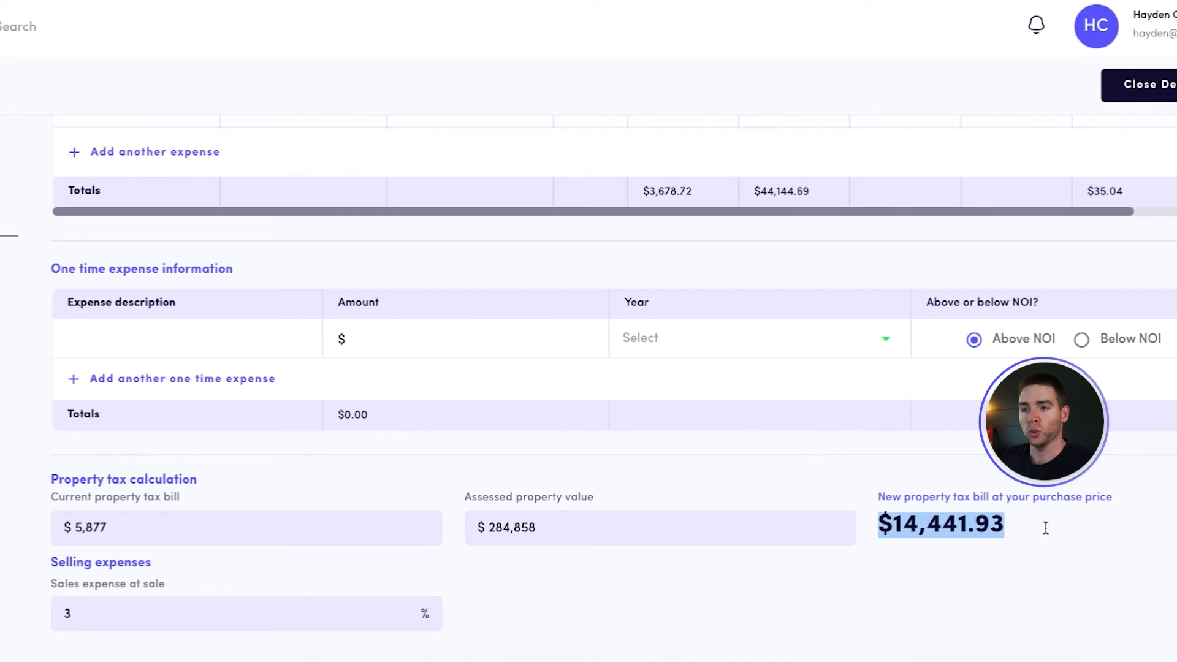
Set the property's purchase price back to $855,000 in the property information
scroll(1045, 527, "up", 1)
left_click(26, 178)
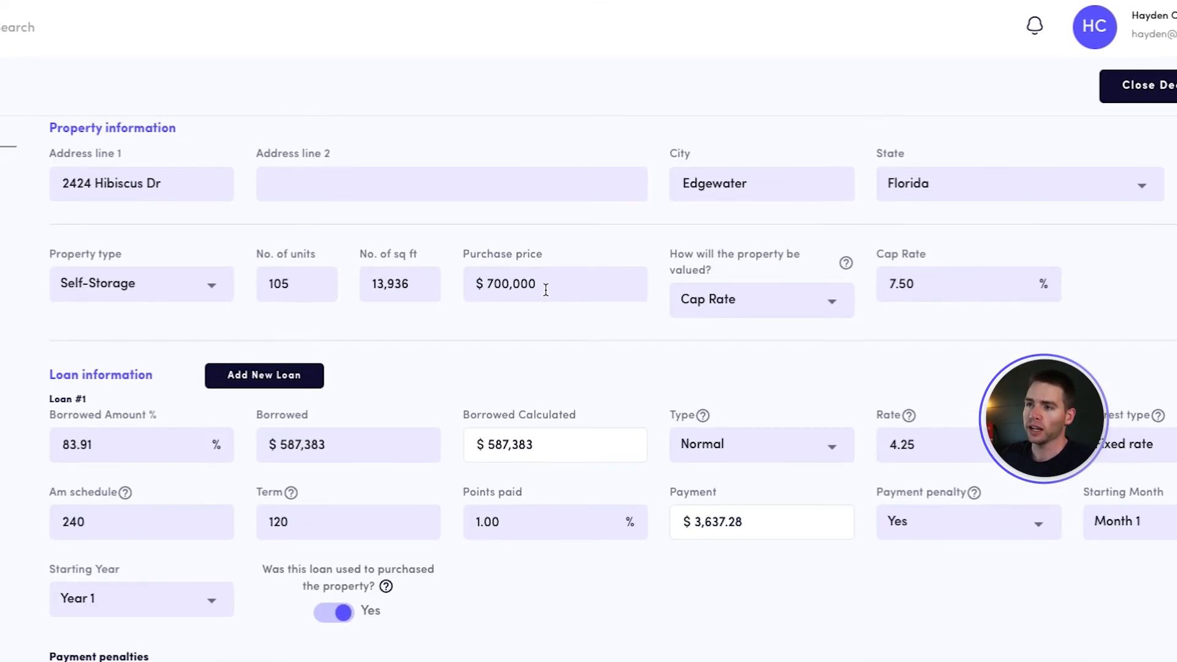
left_click_drag(543, 284, 478, 287)
type("8550000")
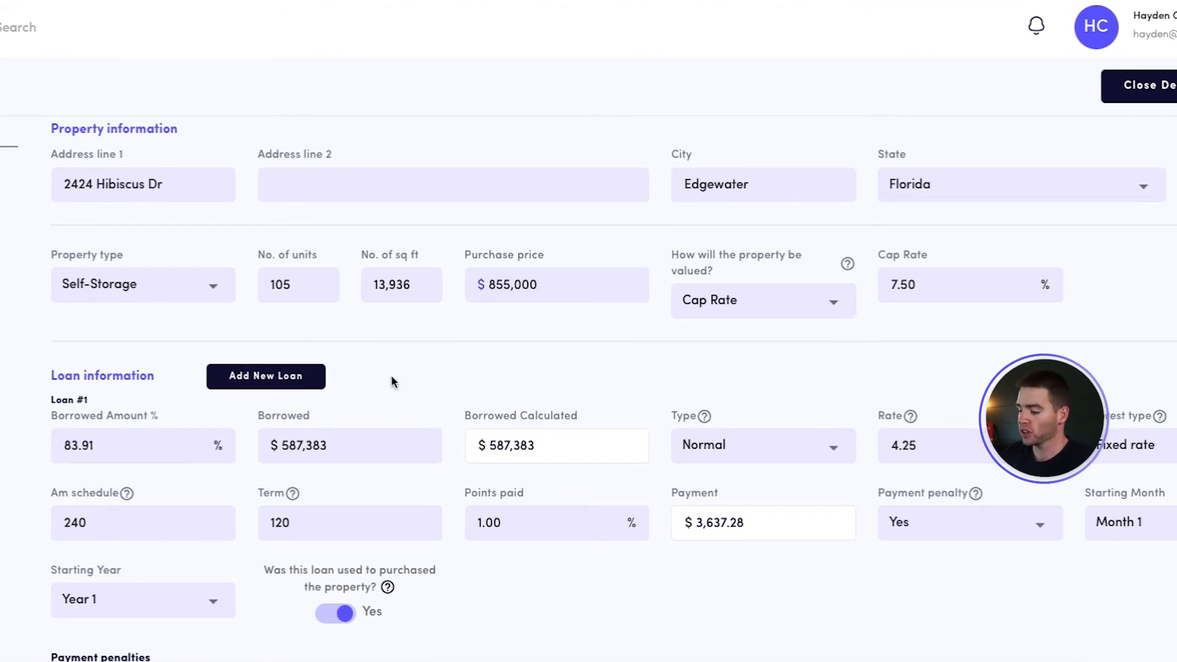
left_click(392, 379)
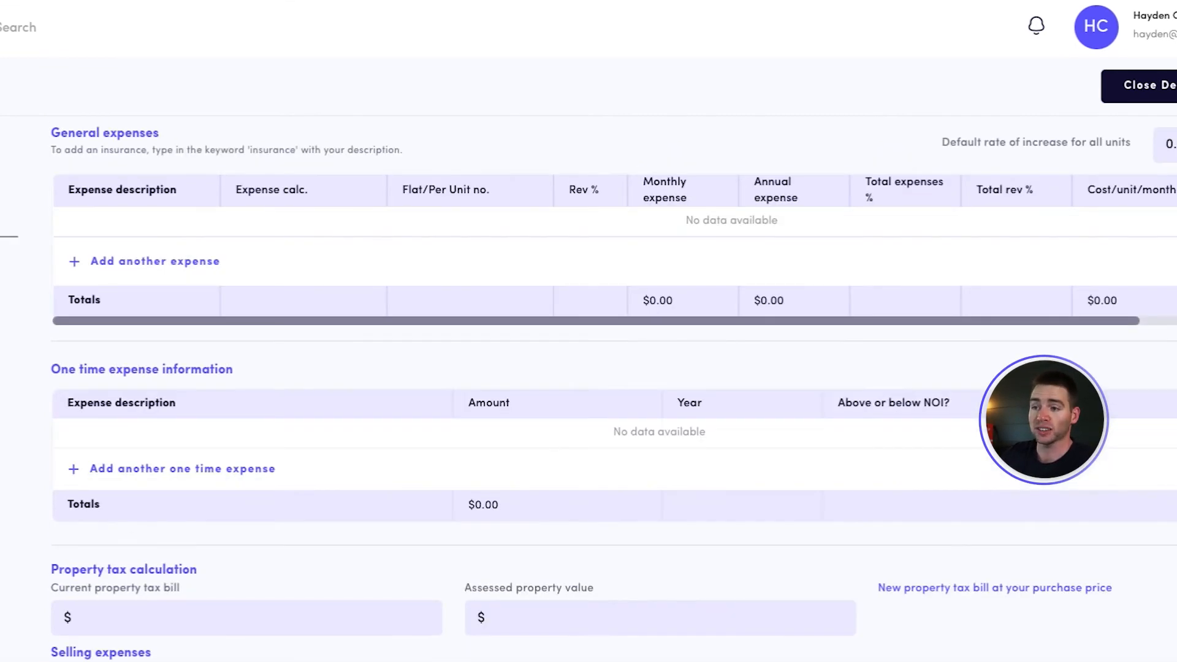
Set the sales expense at sale to 6% under the deal's selling expenses
scroll(284, 505, "down", 3)
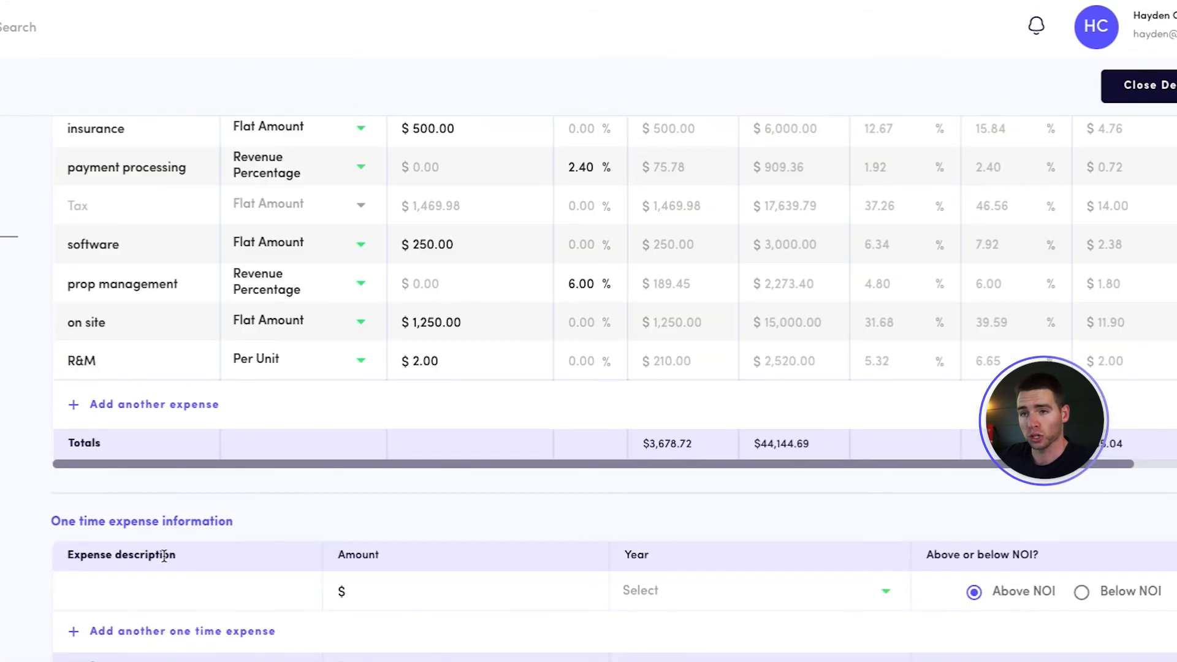
scroll(163, 557, "down", 5)
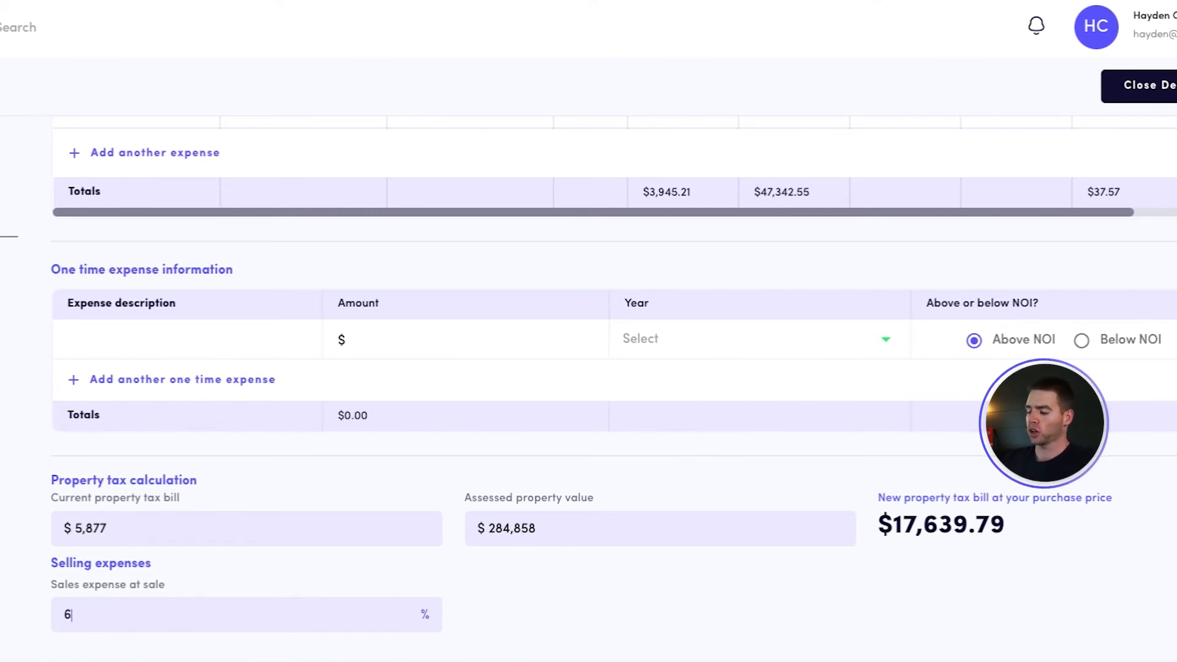
Examine the income statement across the projected years, including potential gross income, debt service and cash flow
scroll(589, 388, "up", 1)
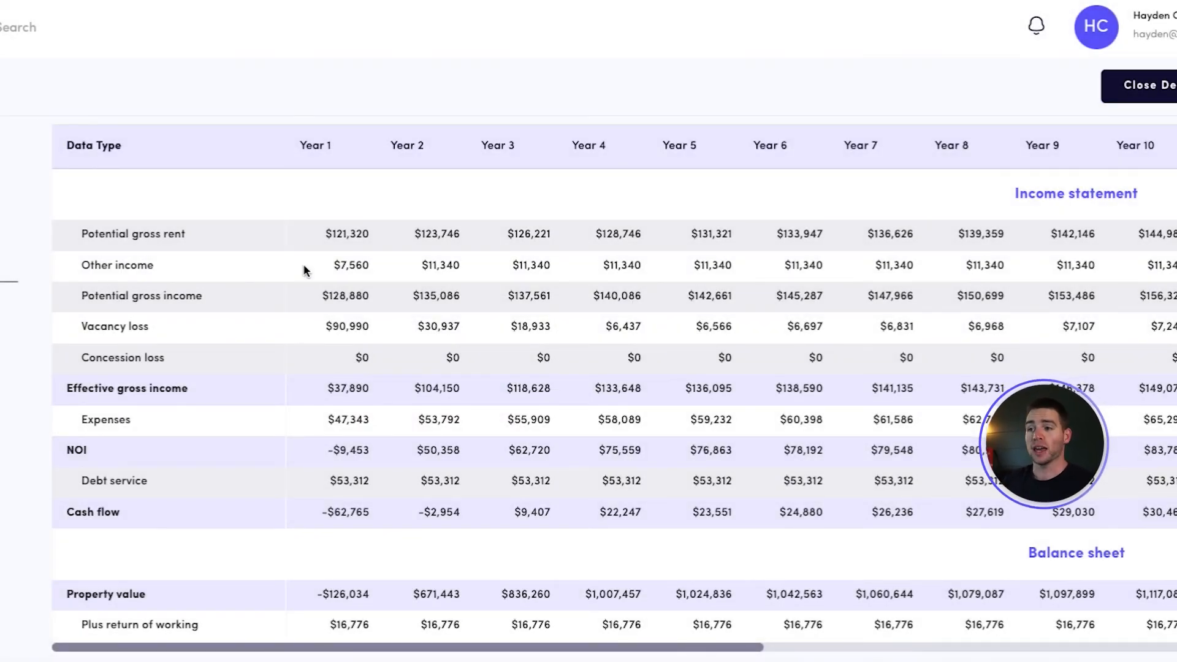
double_click(346, 295)
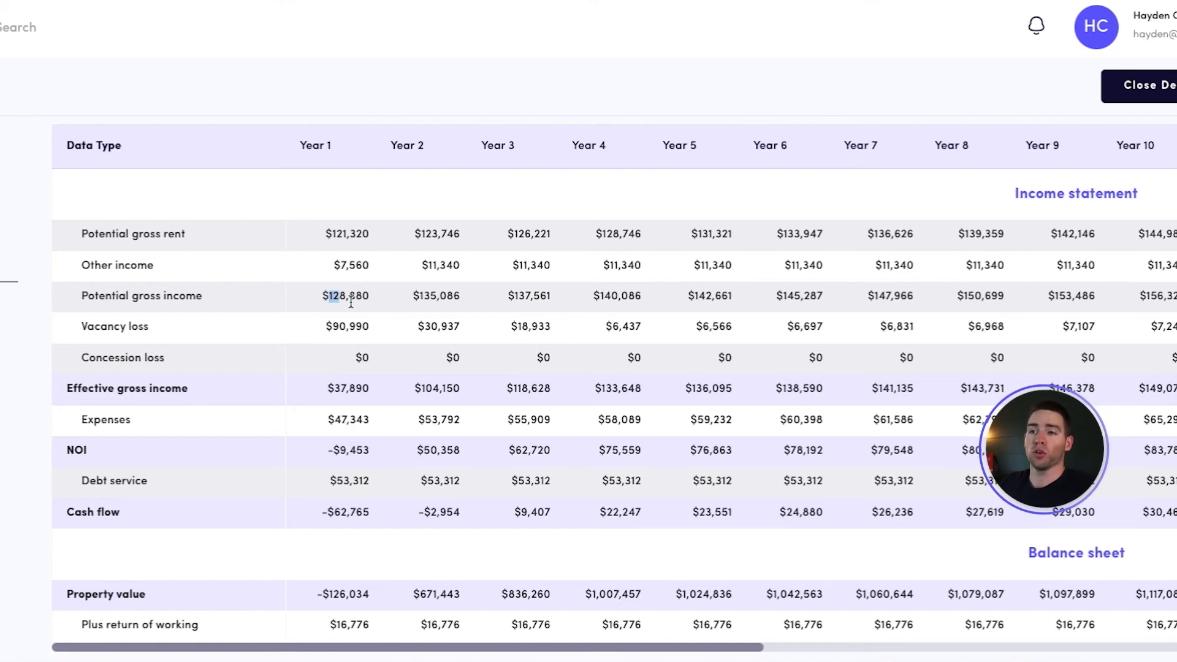
left_click(328, 485)
triple_click(328, 485)
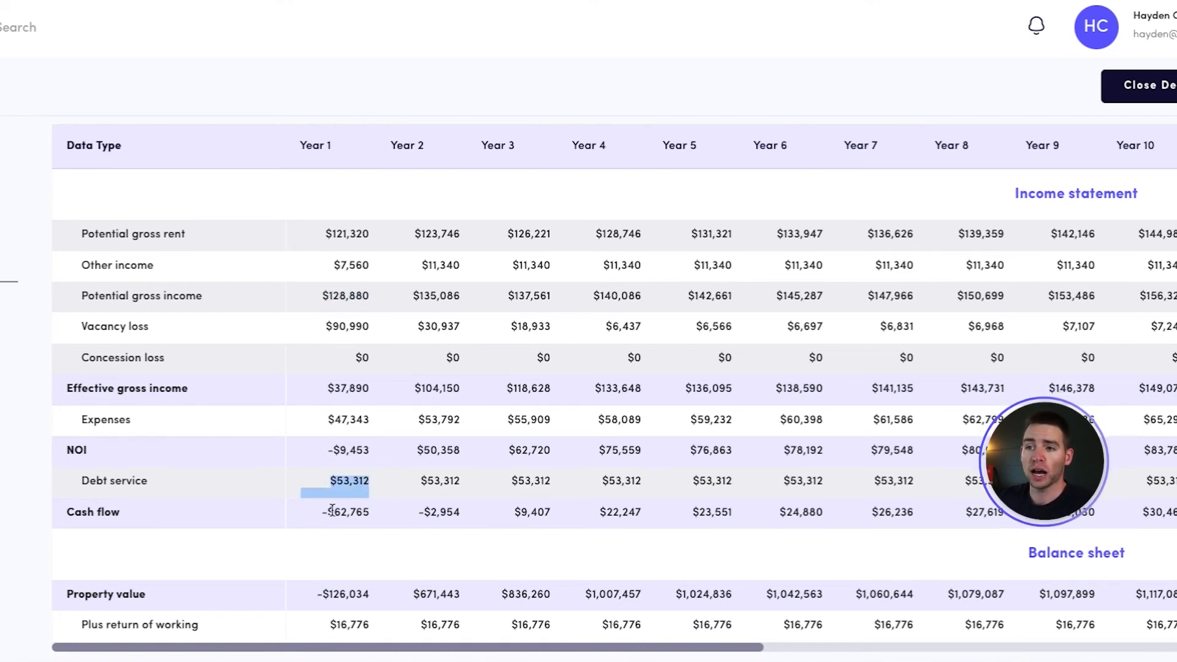
scroll(821, 325, "right", 10)
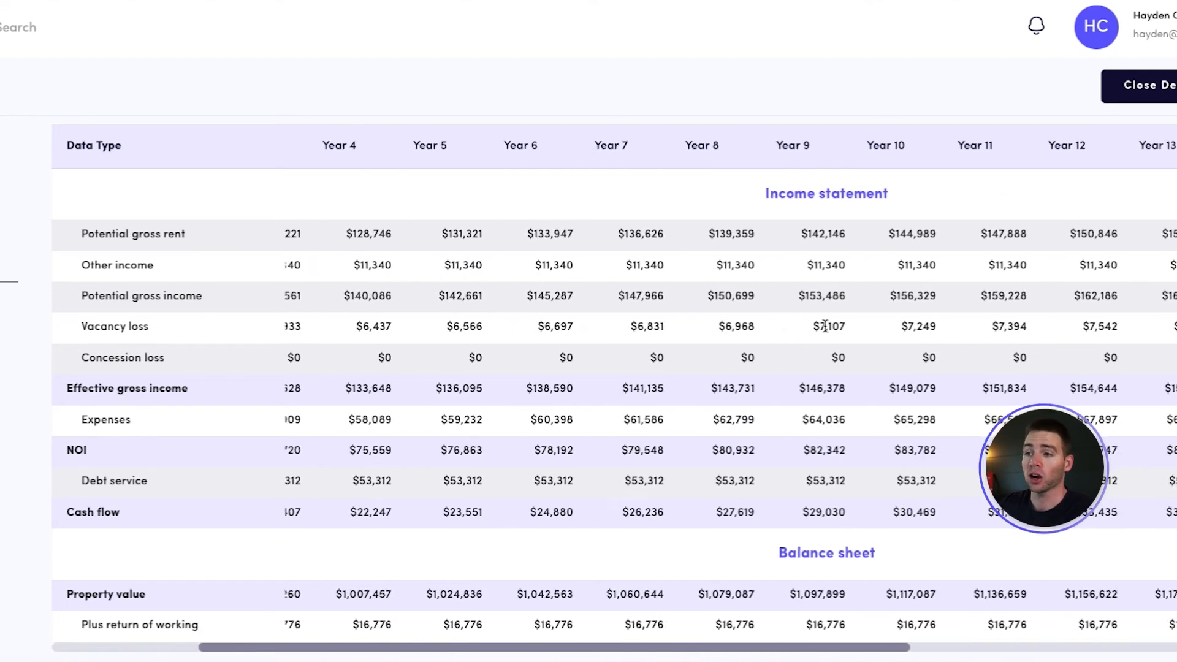
scroll(1060, 394, "right", 2)
scroll(1060, 395, "down", 5)
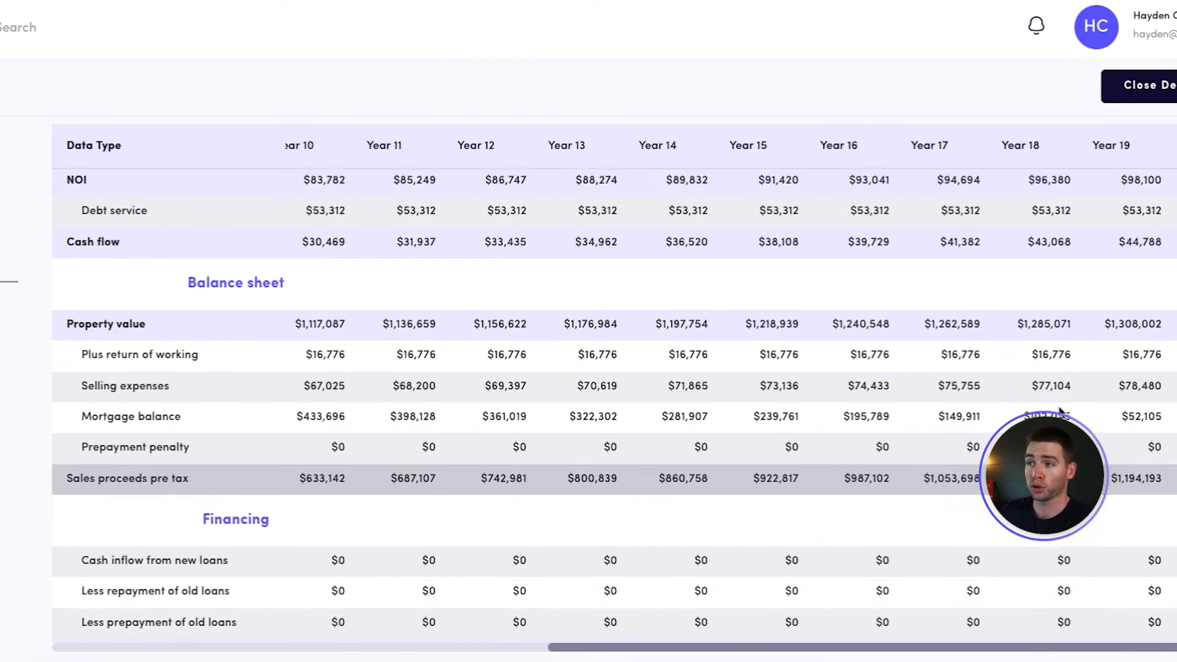
scroll(938, 454, "left", 10)
scroll(862, 265, "up", 5)
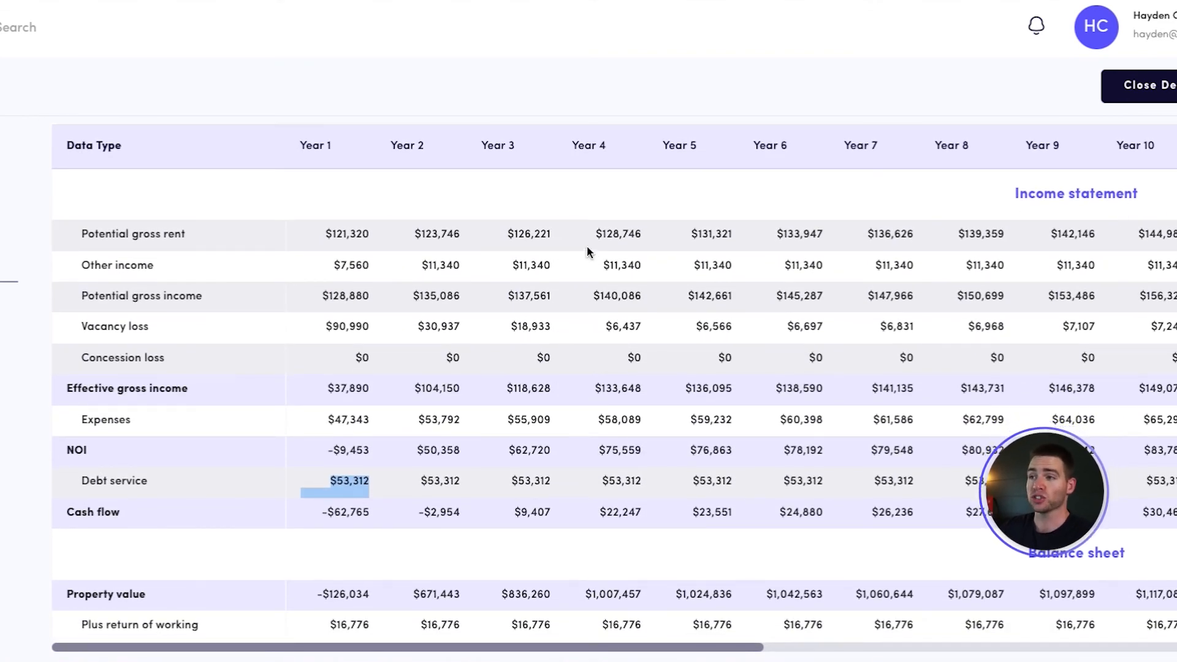
Examine the balance sheet rows for year 5, including property value, return of working capital and selling expenses
scroll(624, 500, "down", 3)
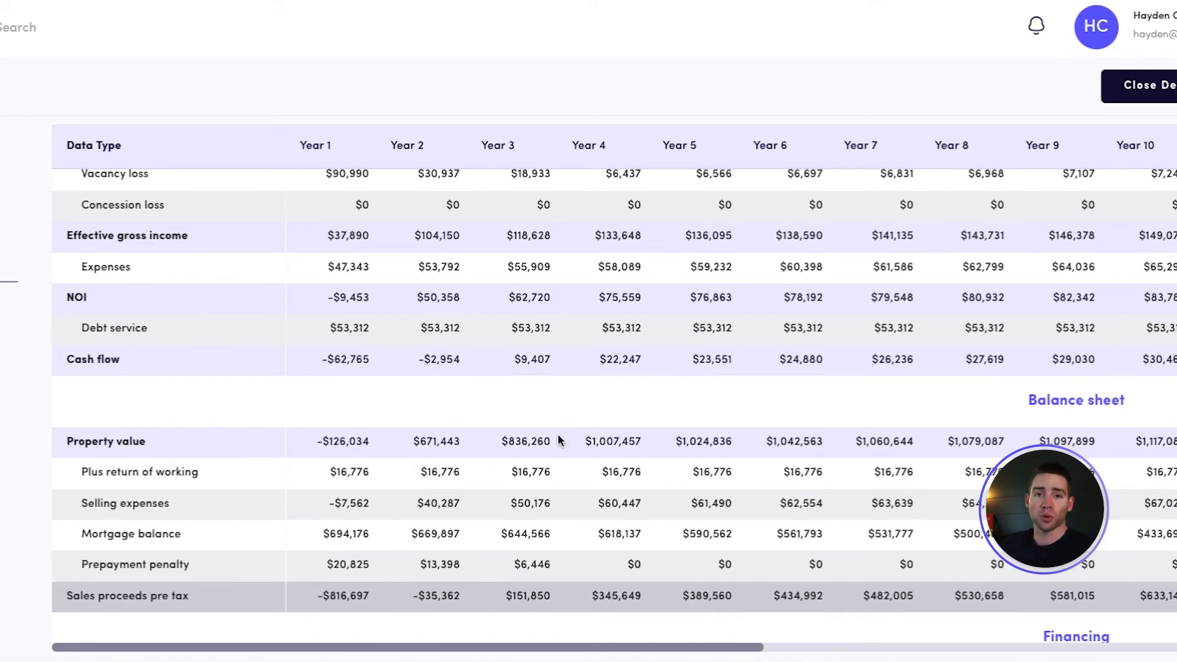
scroll(342, 449, "down", 1)
scroll(320, 434, "left", 1)
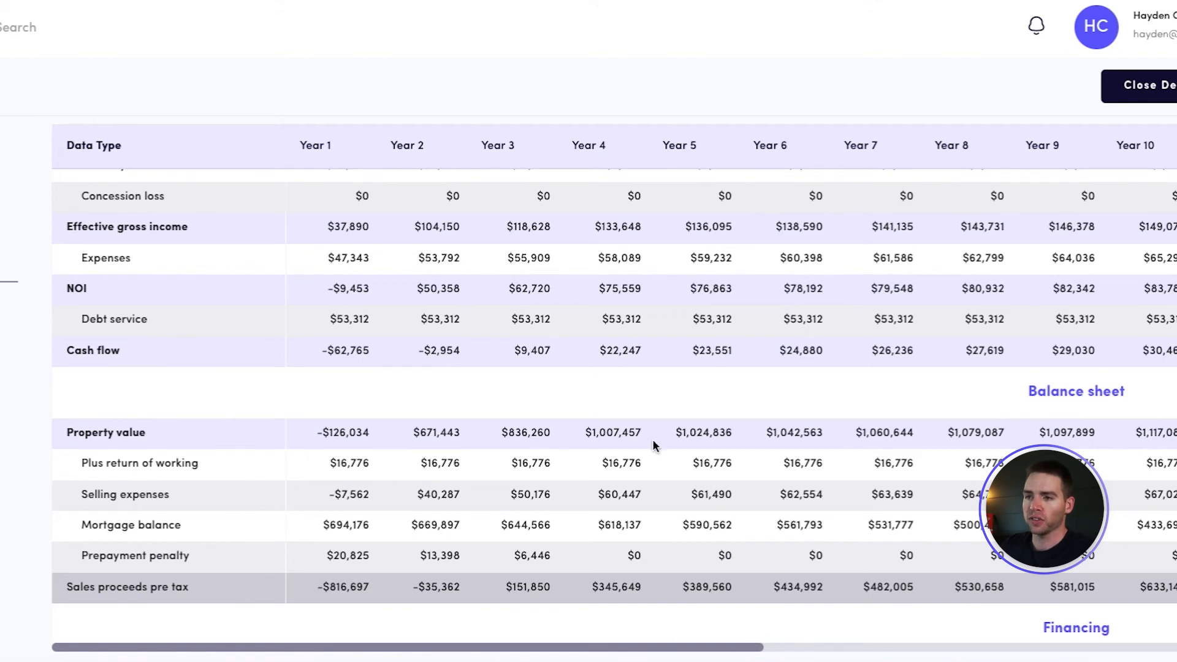
left_click_drag(676, 433, 732, 433)
scroll(743, 468, "up", 1)
scroll(741, 469, "down", 1)
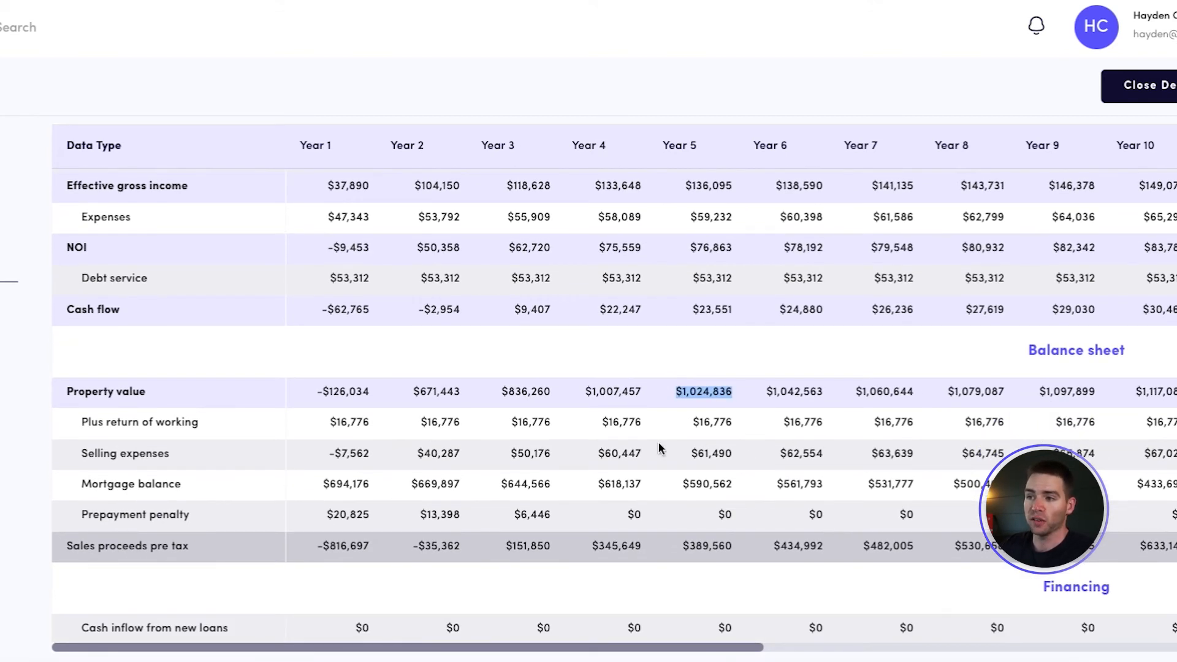
left_click_drag(703, 430, 730, 424)
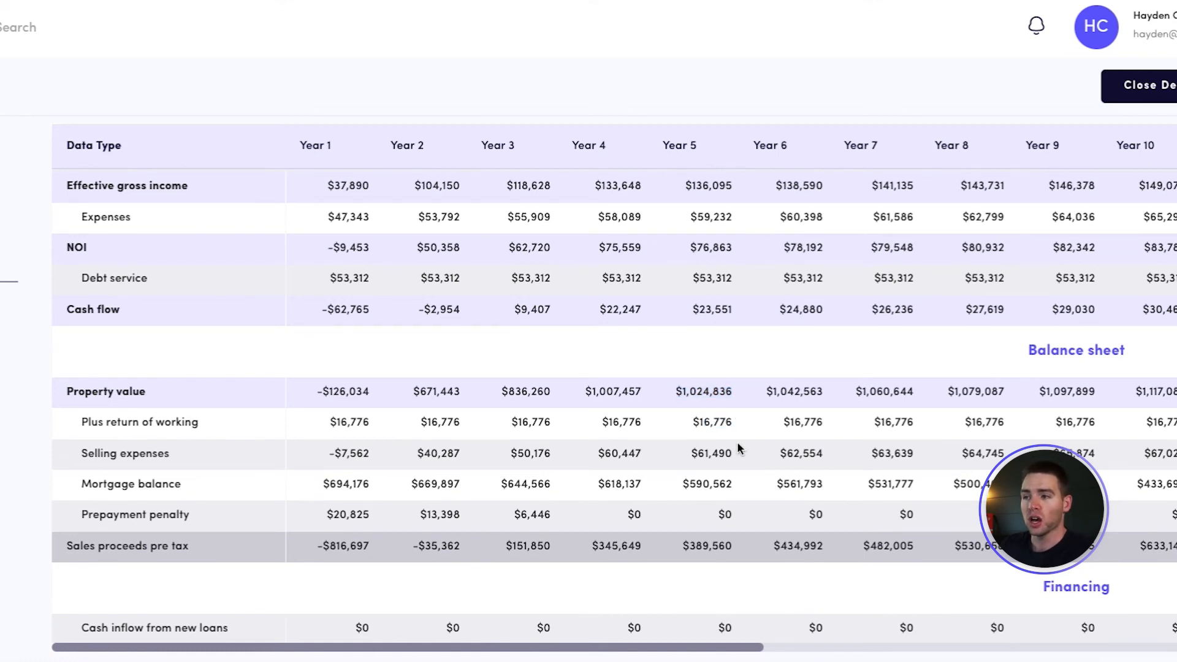
left_click_drag(705, 457, 731, 458)
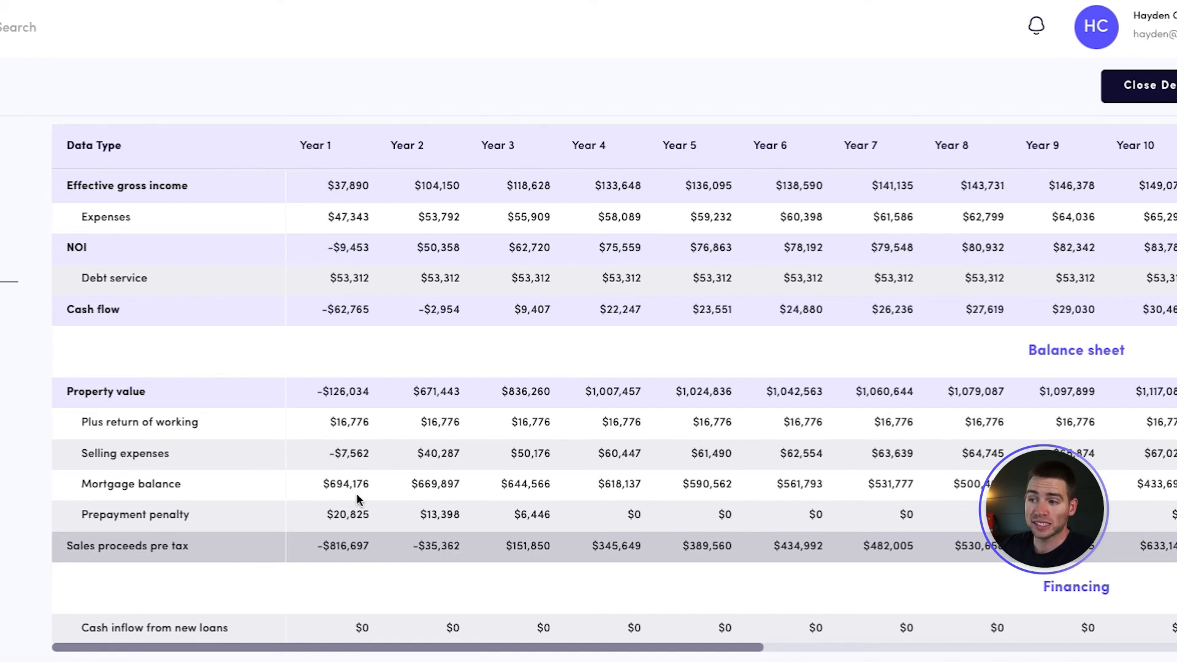
Examine the balance sheet's mortgage balance for years 1 and 5, the prepayment penalty and the year 5 sales proceeds pre tax
left_click_drag(325, 483, 369, 484)
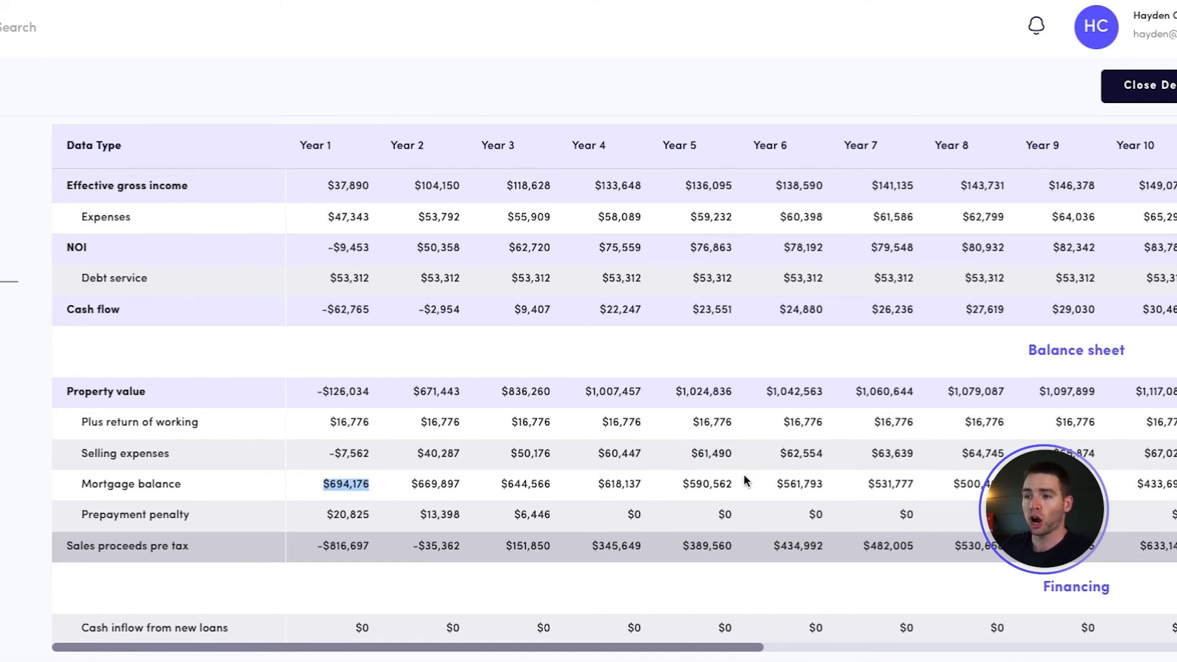
left_click_drag(687, 489, 731, 489)
scroll(733, 494, "down", 2)
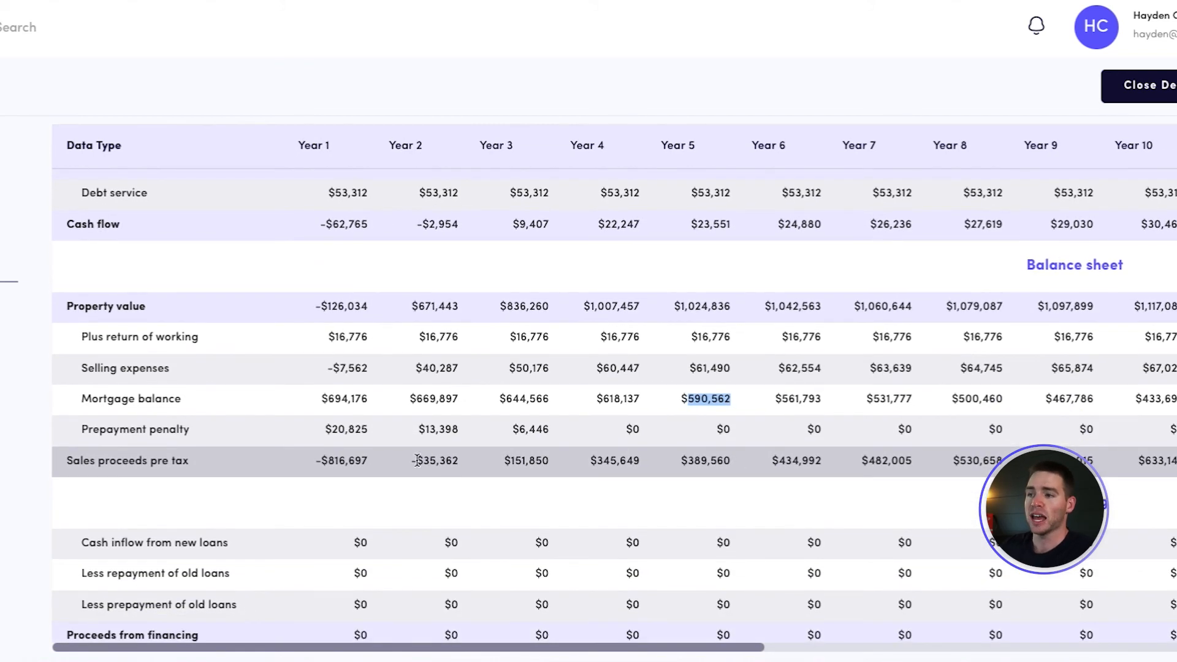
scroll(341, 440, "down", 1)
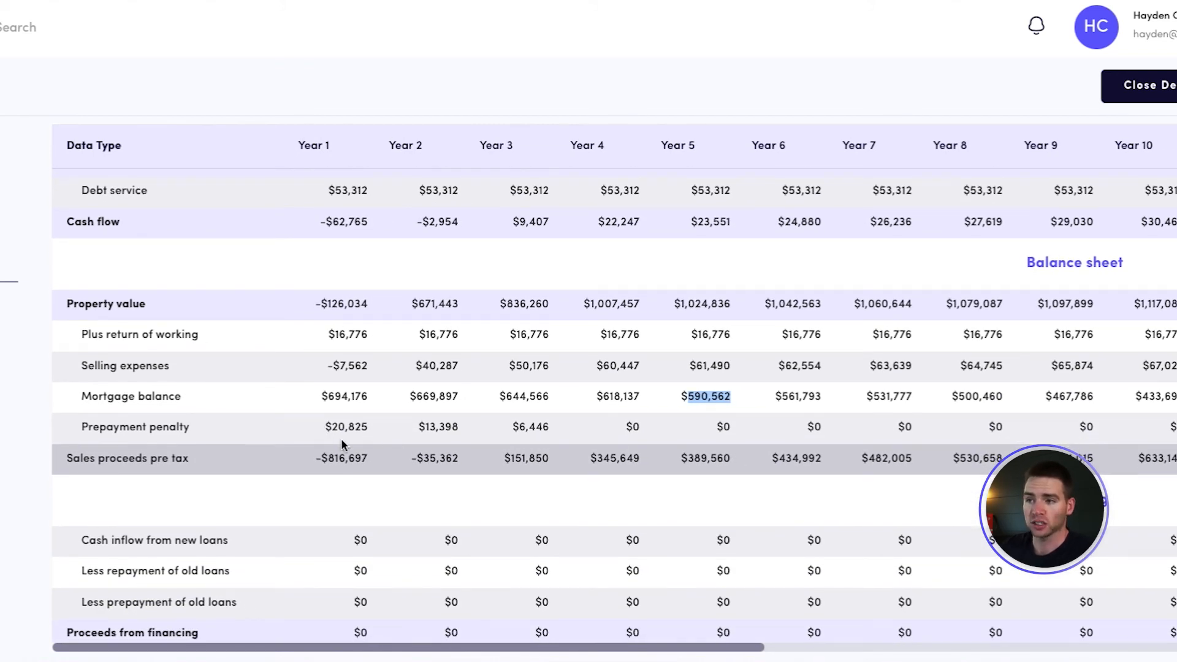
left_click_drag(675, 458, 736, 460)
scroll(737, 461, "down", 2)
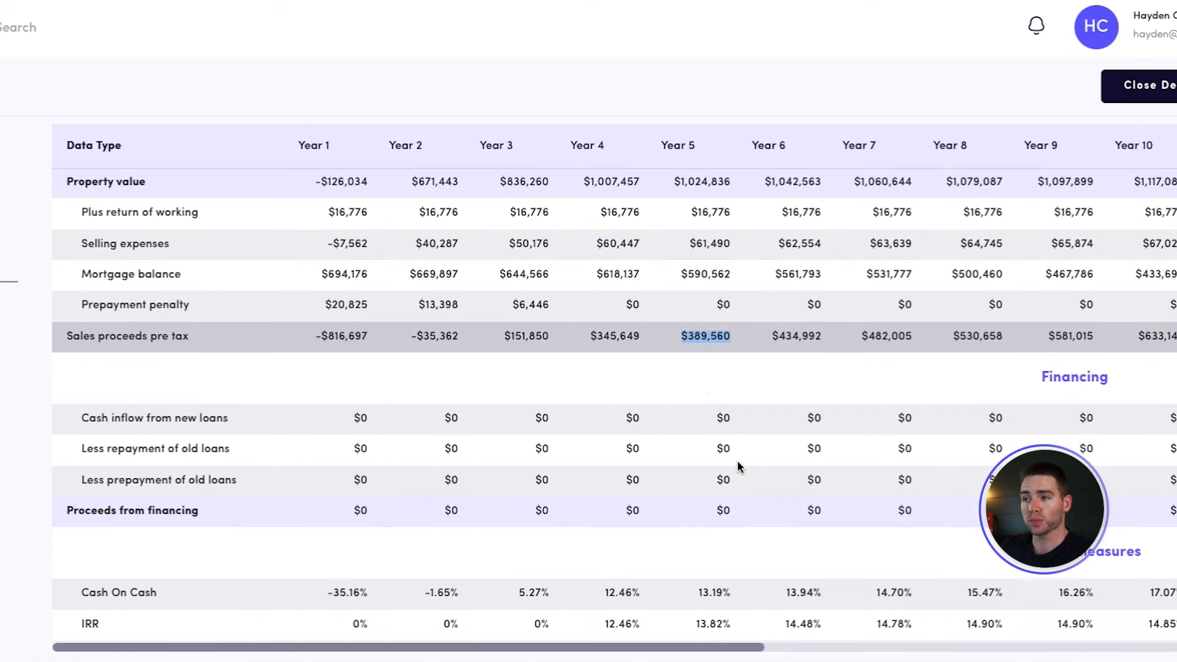
Examine the year 1 cash in the deal and the financing rows for new and old loans
scroll(738, 462, "down", 4)
left_click_drag(323, 628, 374, 630)
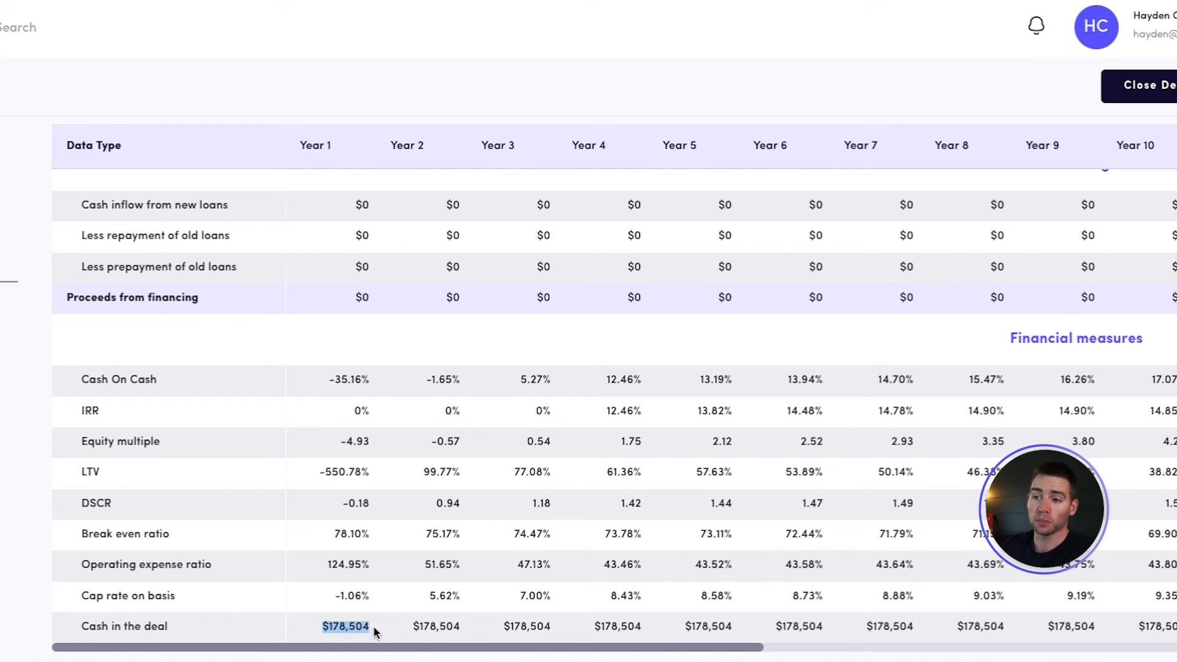
scroll(560, 494, "up", 4)
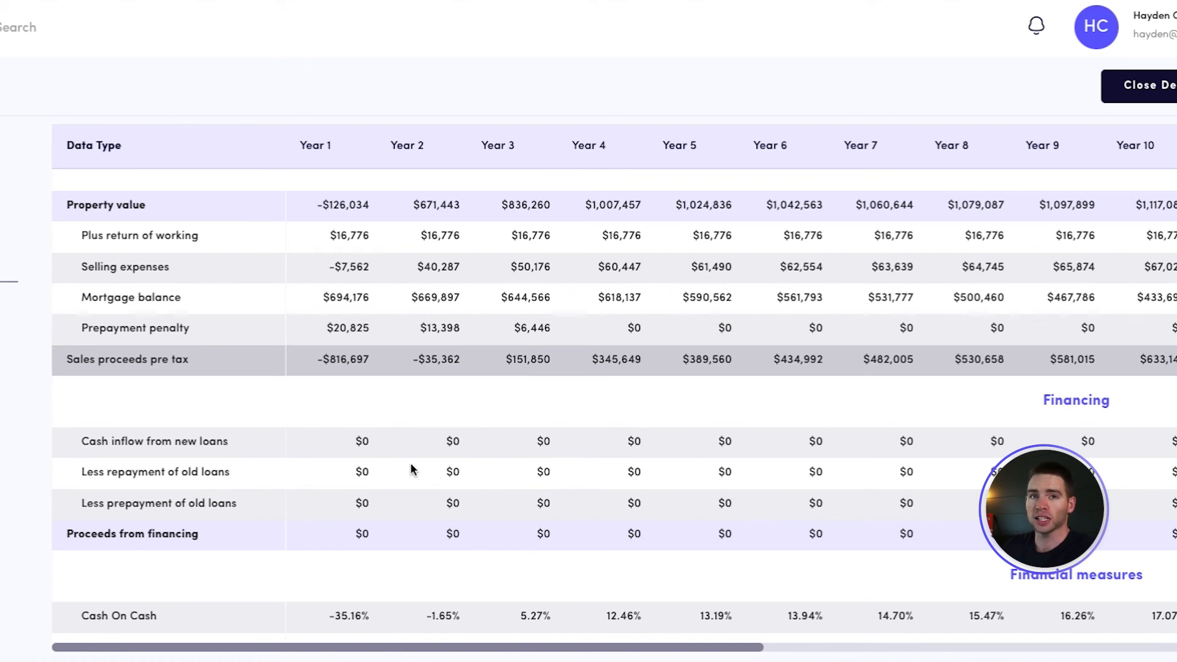
left_click_drag(350, 446, 712, 544)
left_click(695, 569)
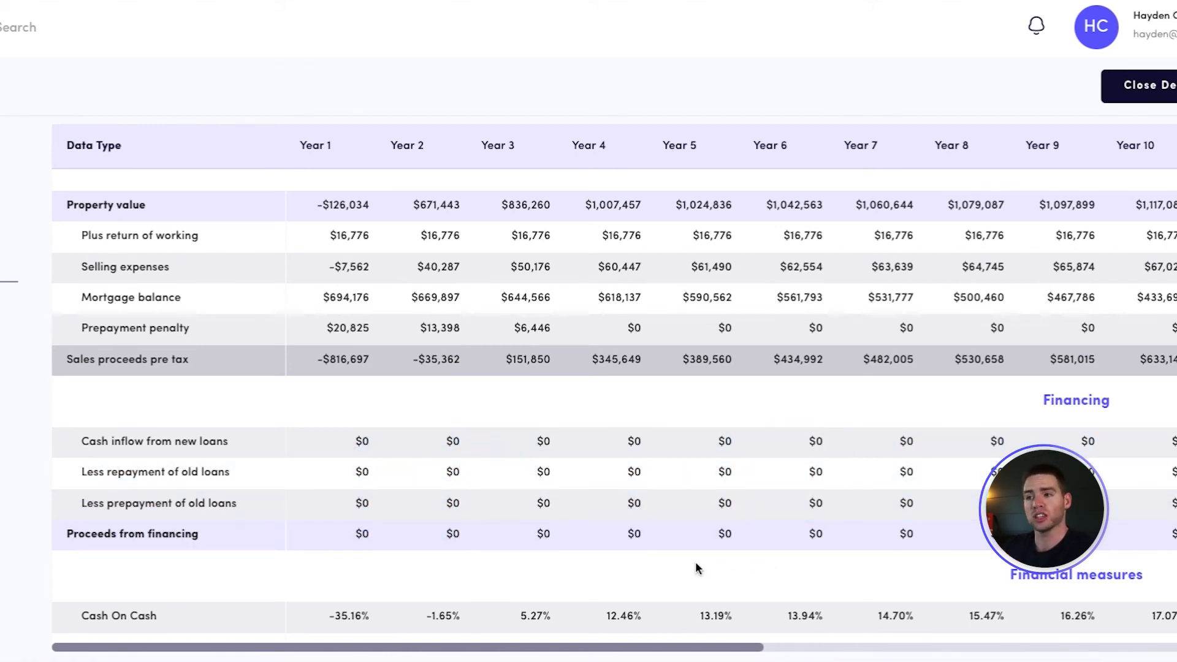
Add a second loan to the loan information with $100,000 borrowed at a 5% rate
scroll(82, 356, "up", 15)
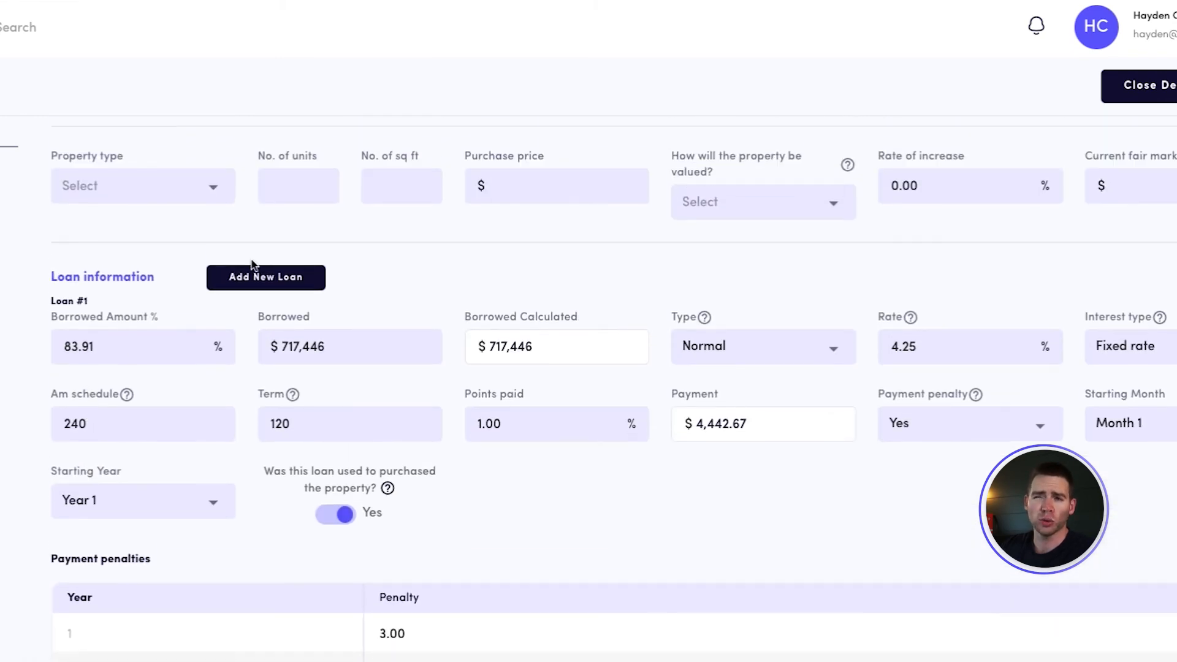
left_click(257, 278)
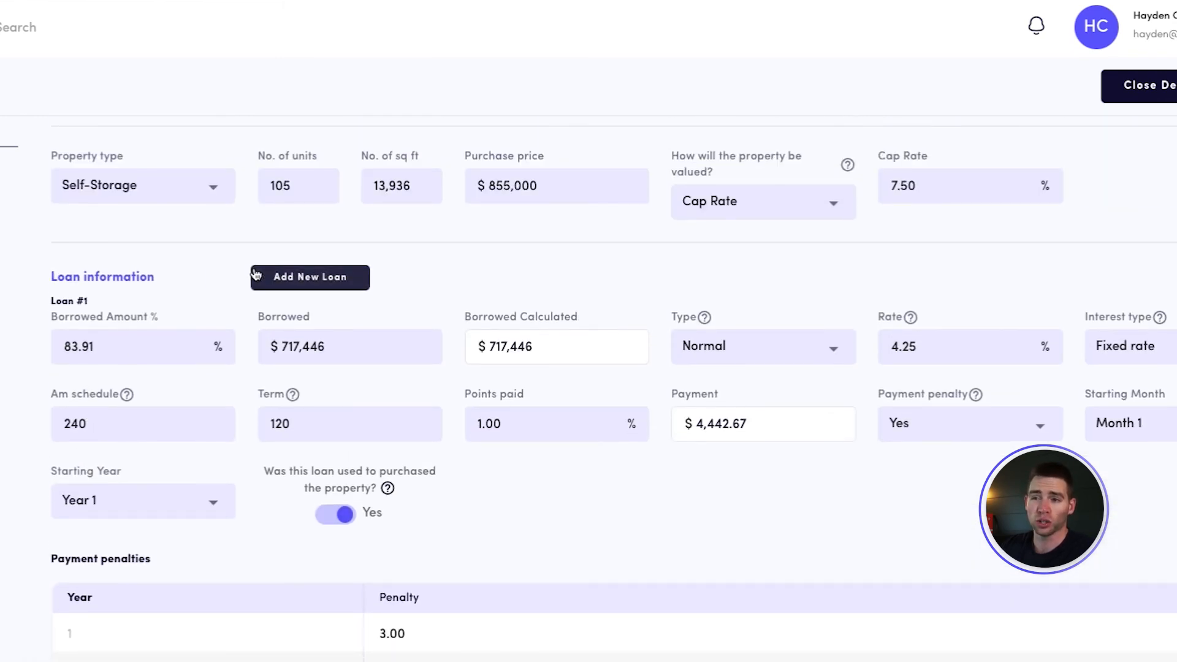
scroll(420, 452, "down", 8)
scroll(420, 454, "down", 1)
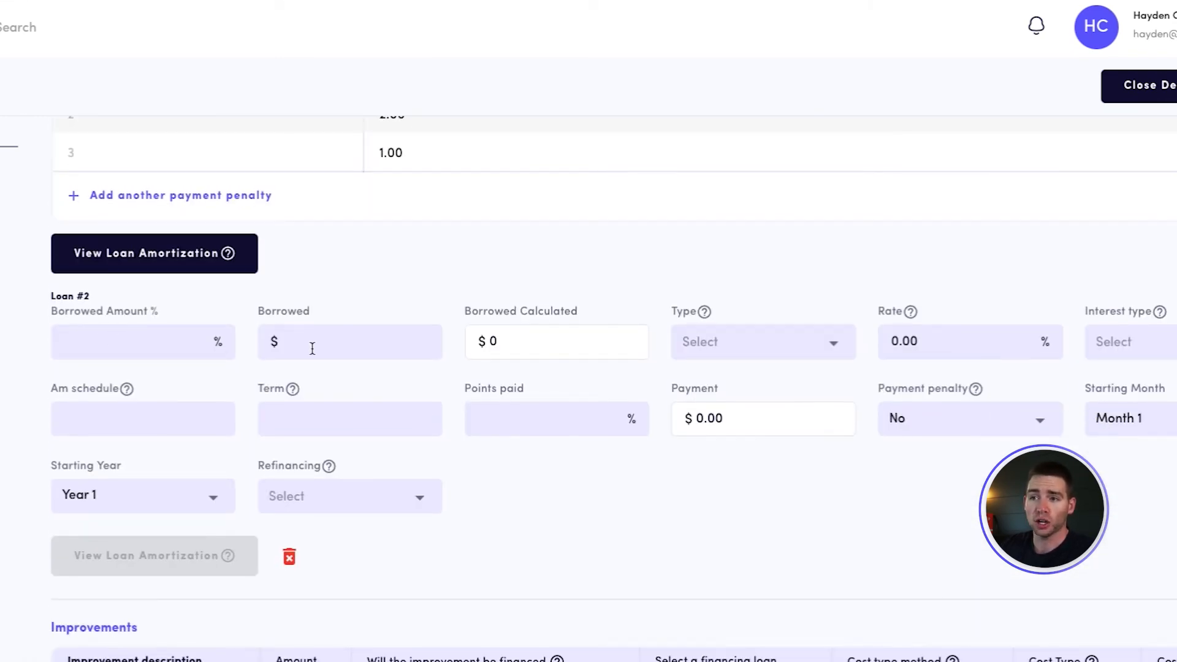
type("000")
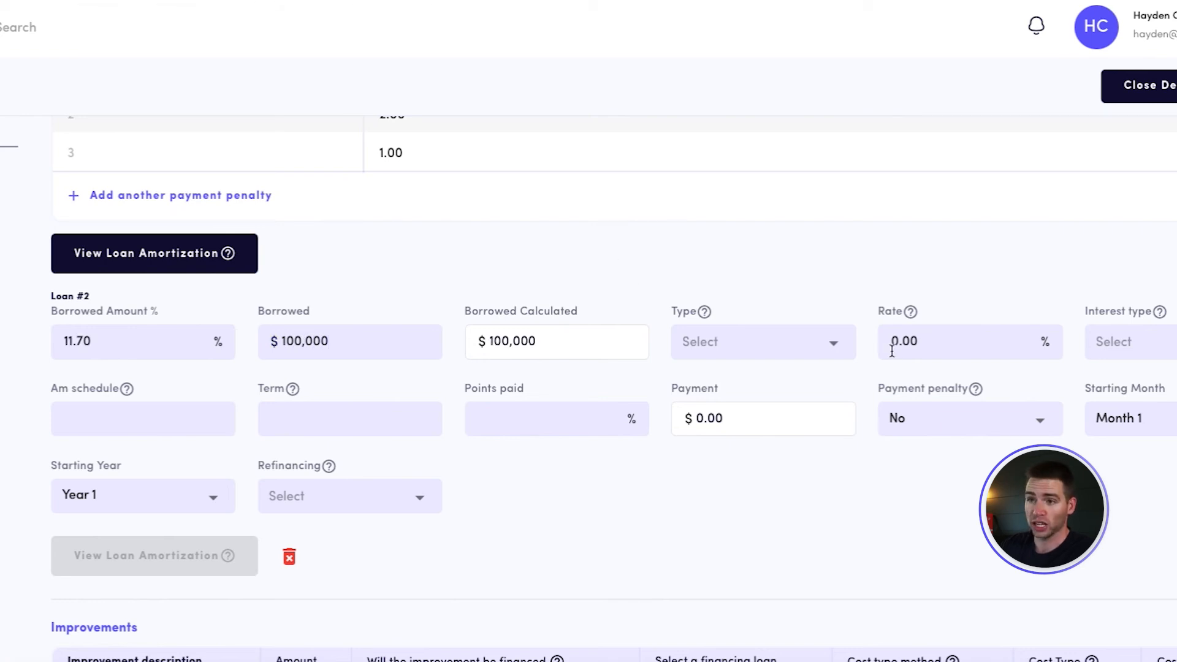
type("5")
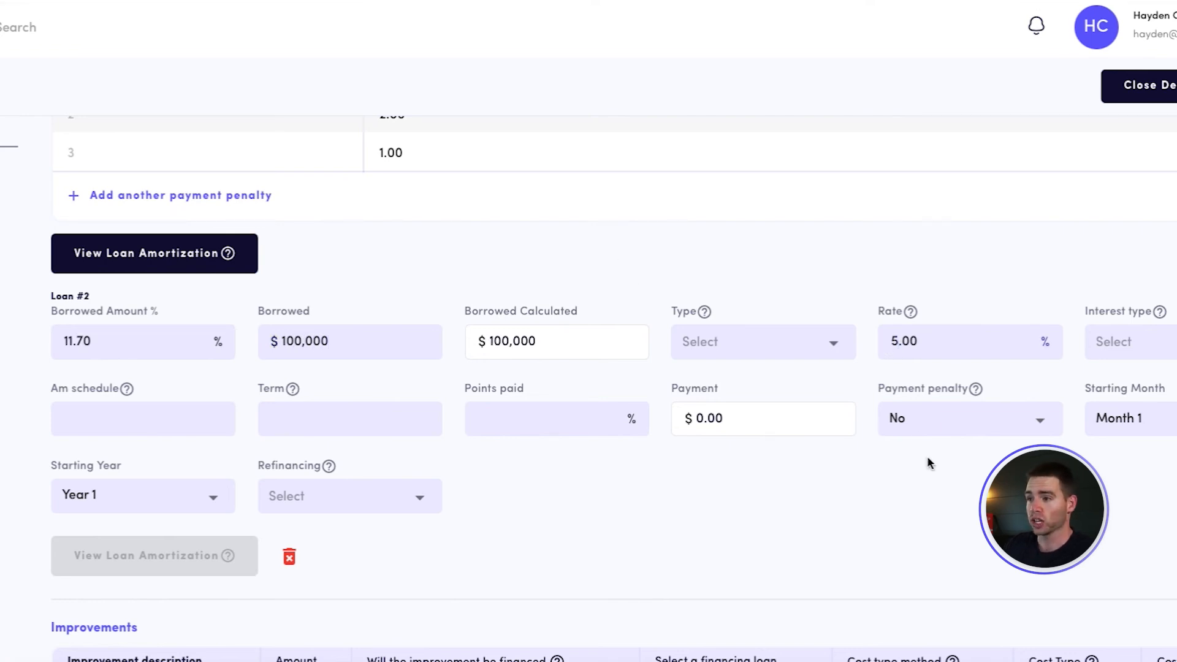
Start Loan #2 in Year 3 and set its amortization schedule to 240
left_click(347, 499)
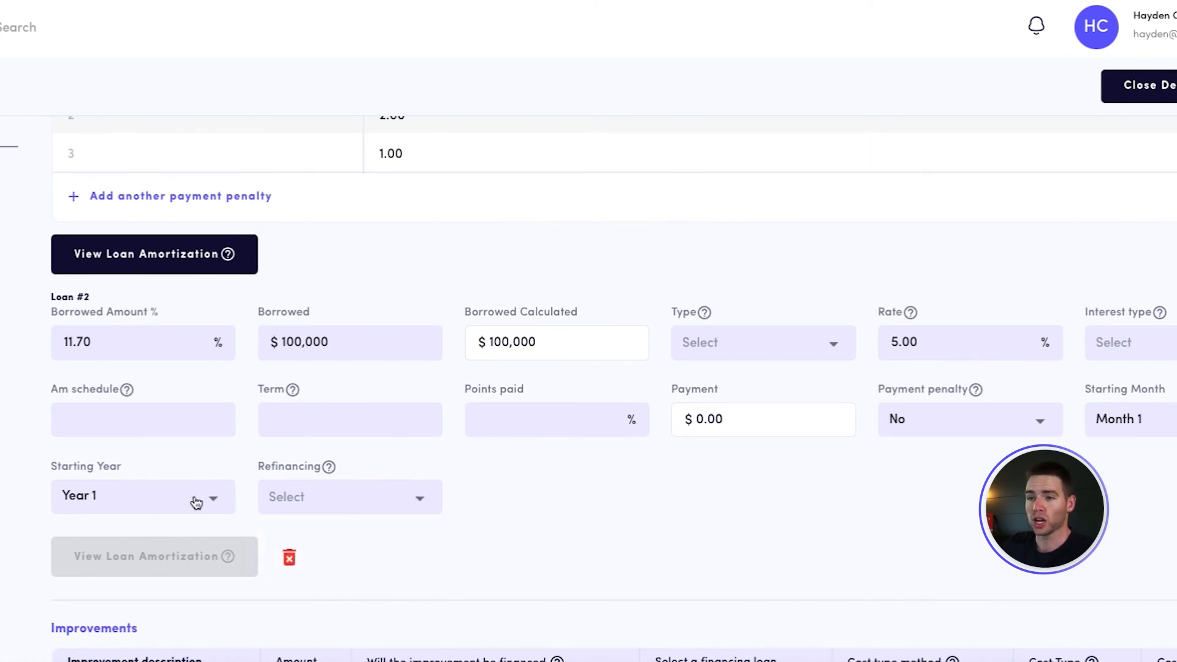
left_click(1161, 423)
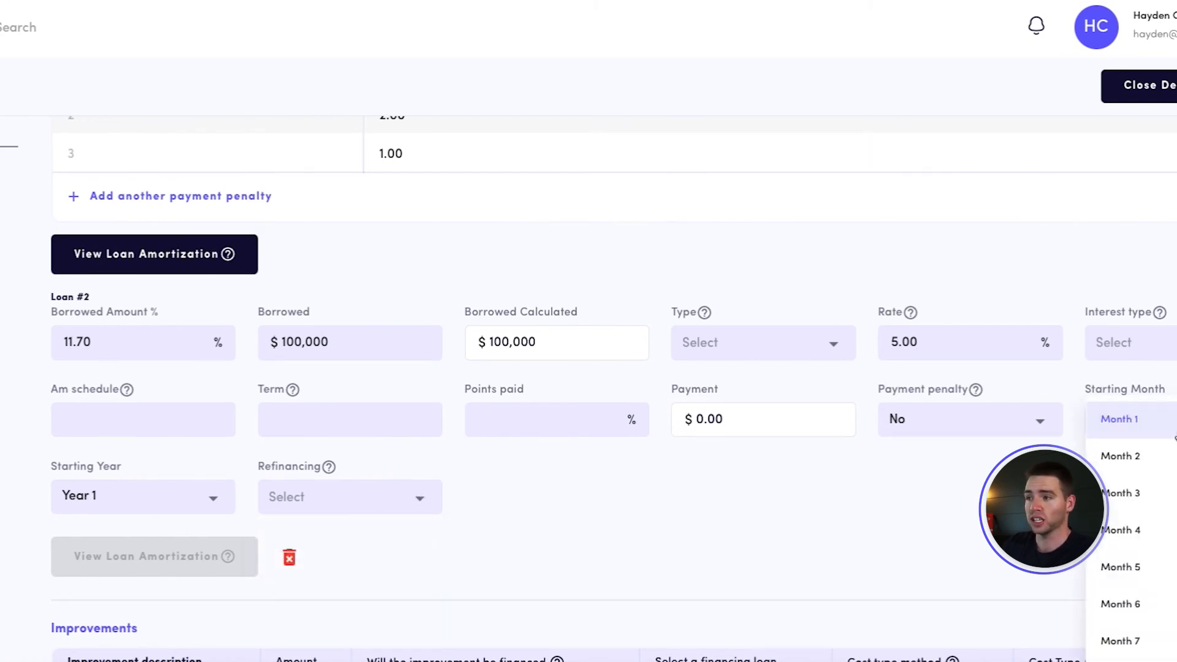
left_click(217, 495)
left_click(145, 504)
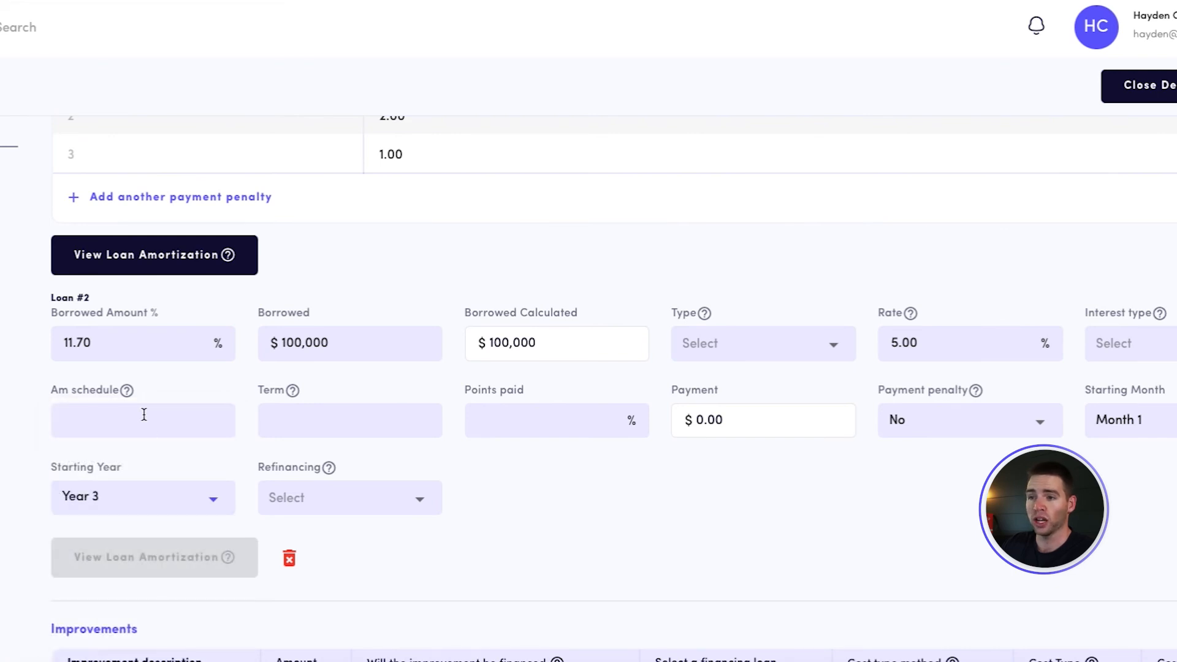
left_click(144, 414)
type("214")
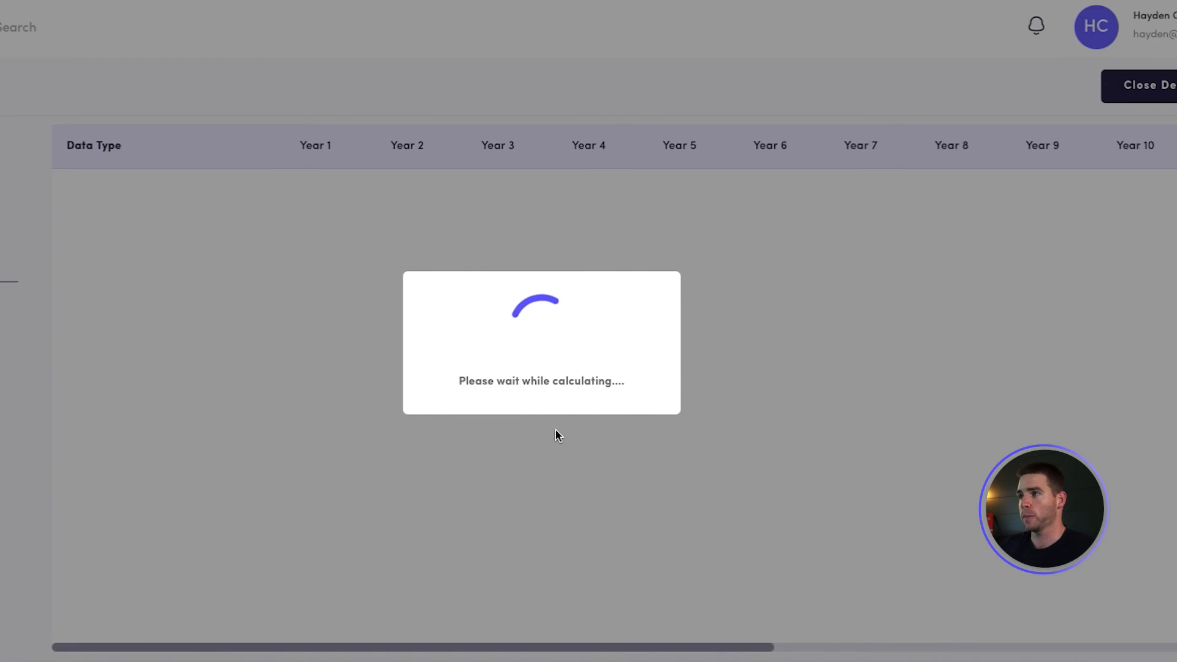
Examine how Loan #2 affects the financing cash inflow, Cash On Cash and IRR rows in the financial statements
scroll(552, 468, "down", 5)
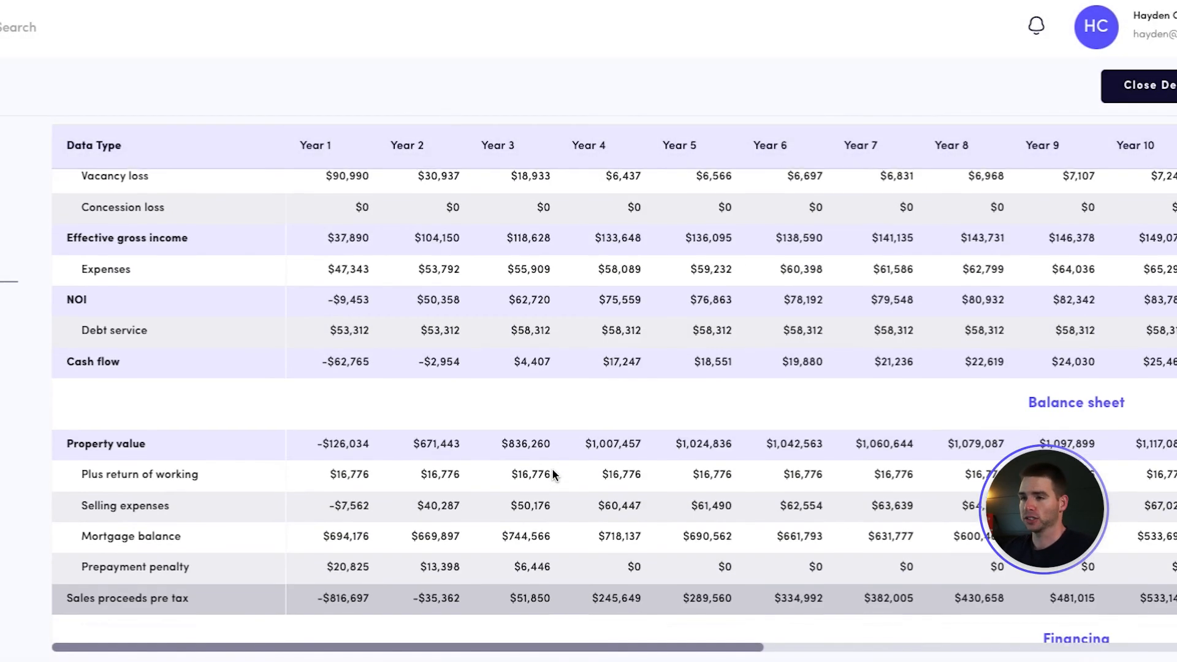
scroll(552, 468, "down", 3)
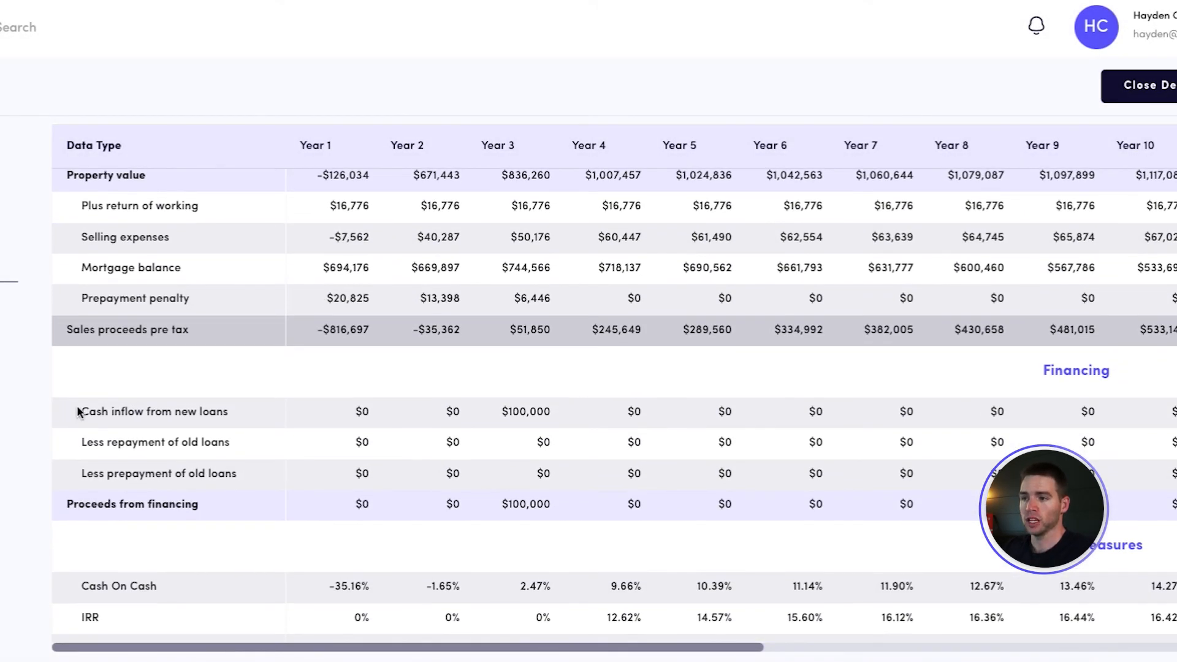
left_click_drag(79, 412, 272, 427)
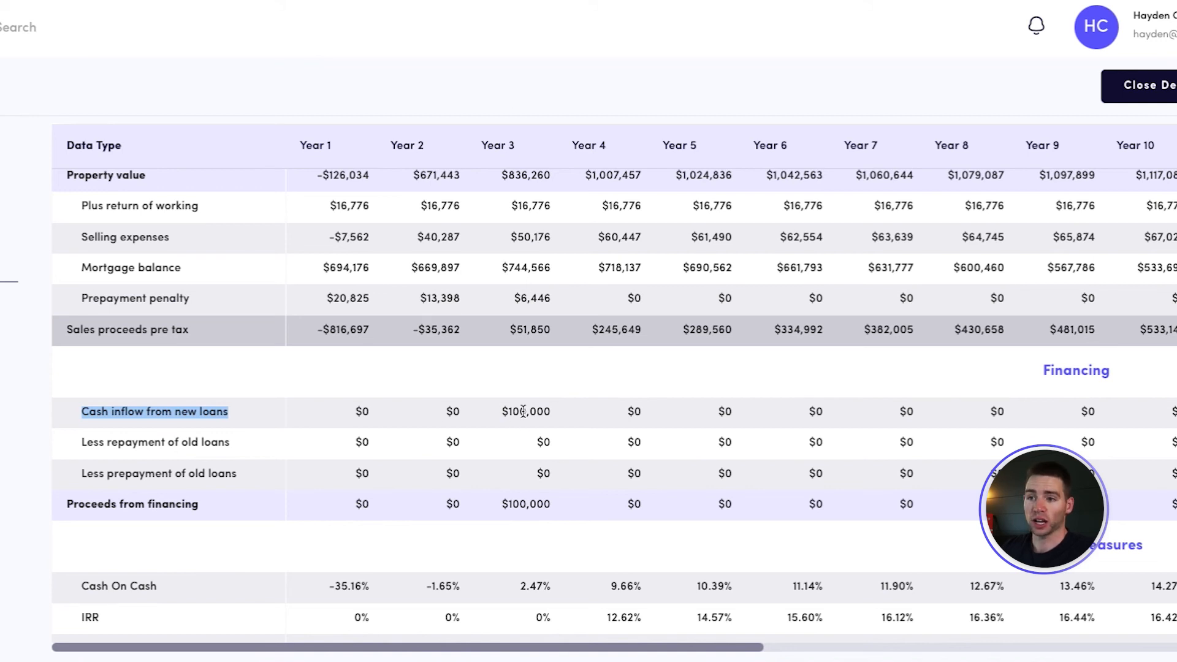
scroll(570, 453, "down", 4)
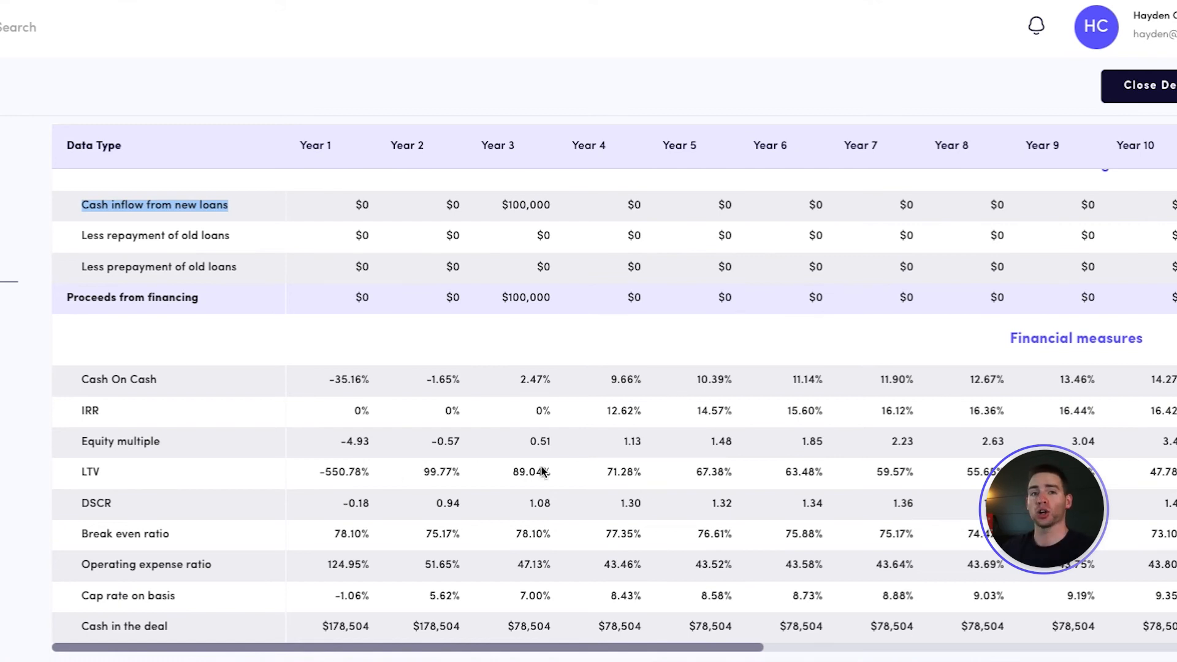
left_click_drag(321, 374, 575, 381)
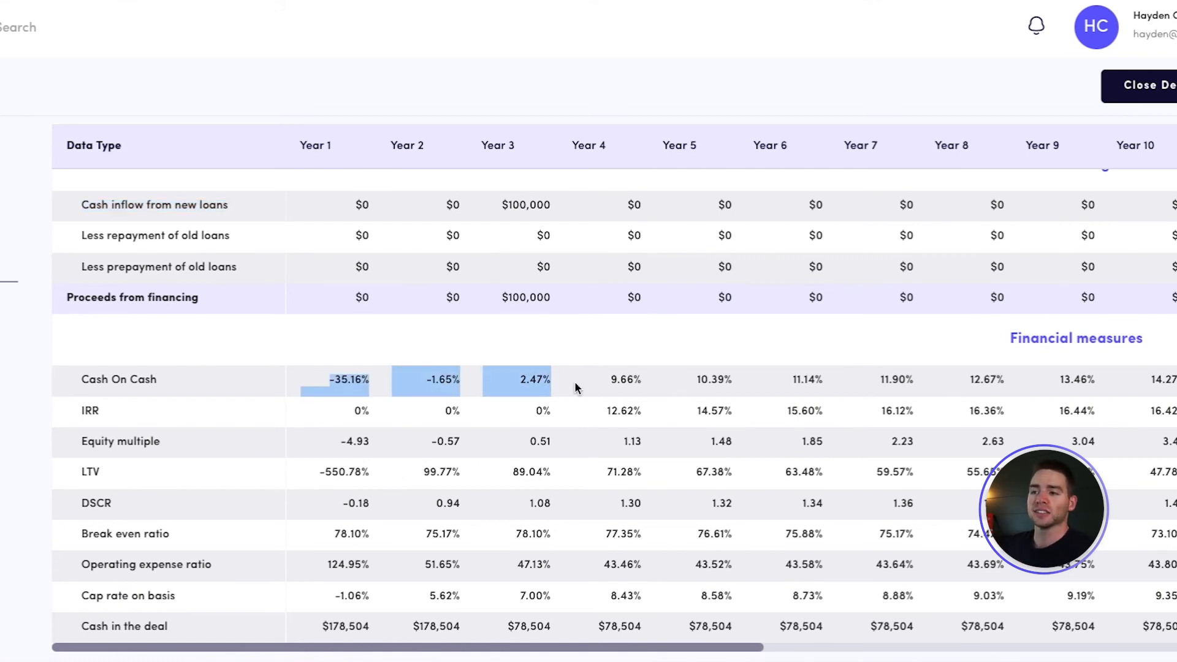
left_click(262, 396)
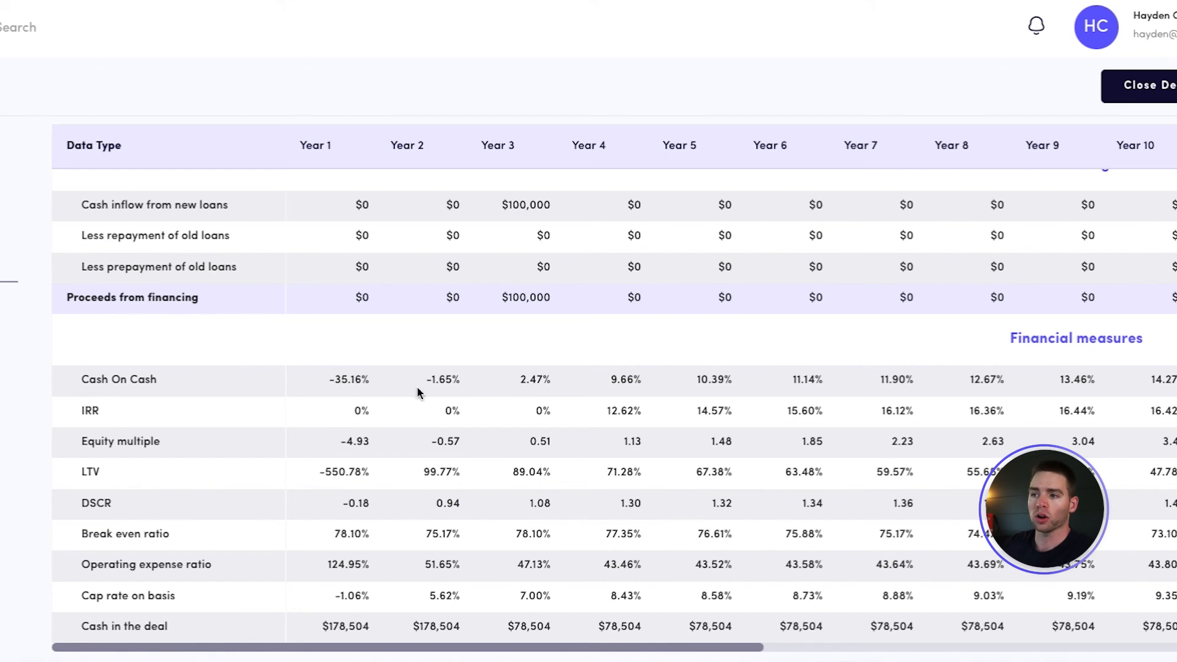
left_click_drag(329, 381, 371, 382)
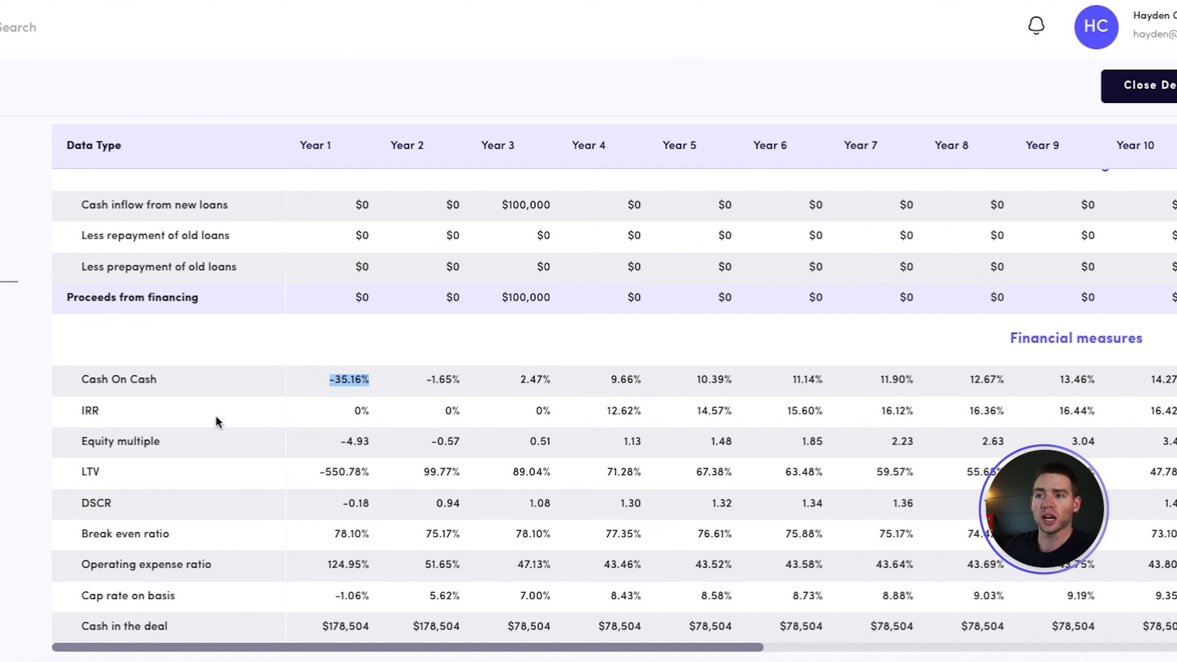
left_click_drag(700, 412, 737, 415)
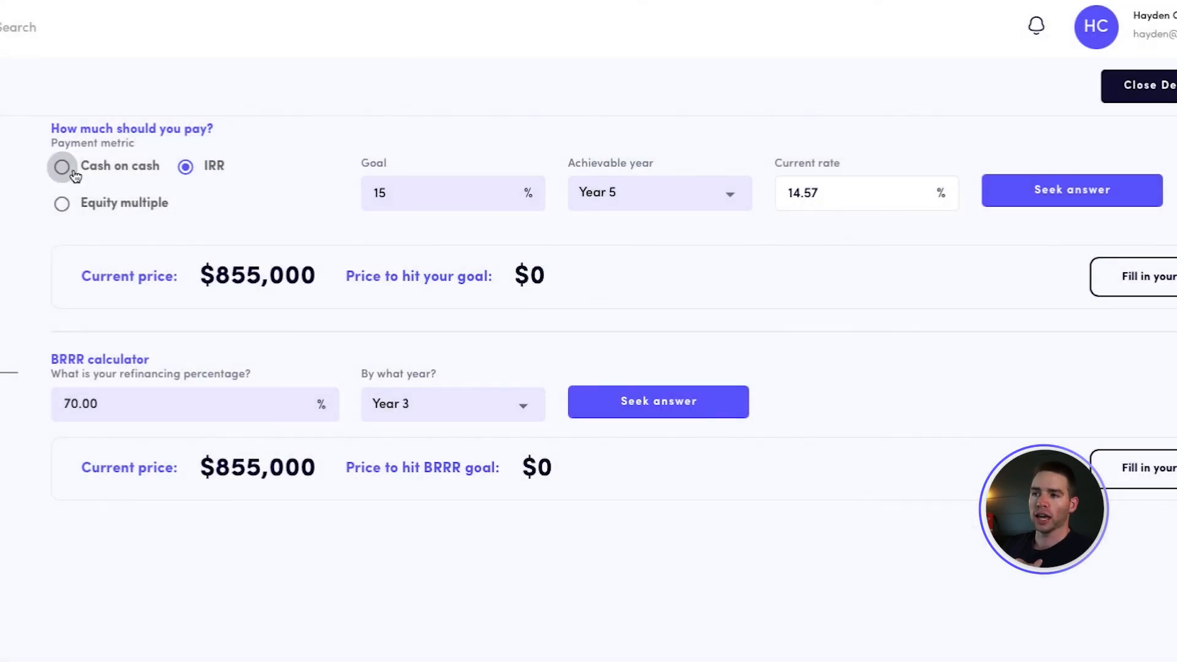
Calculate the purchase price needed for a 10% cash on cash return by Year 3
left_click(73, 172)
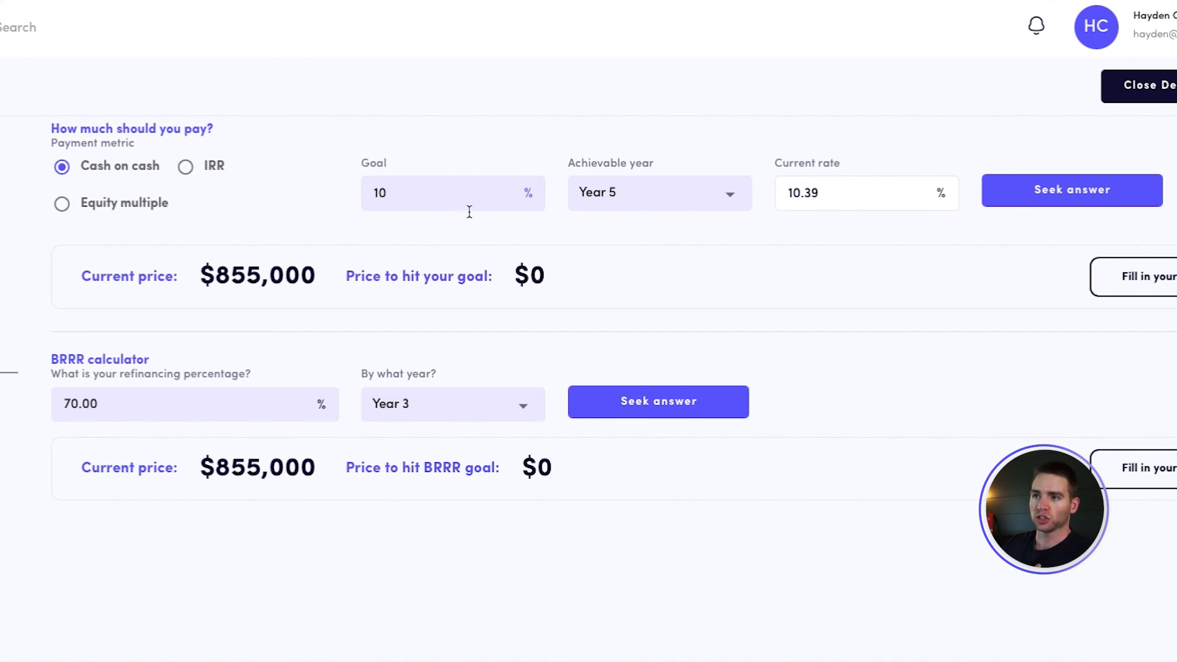
left_click(632, 200)
left_click(607, 308)
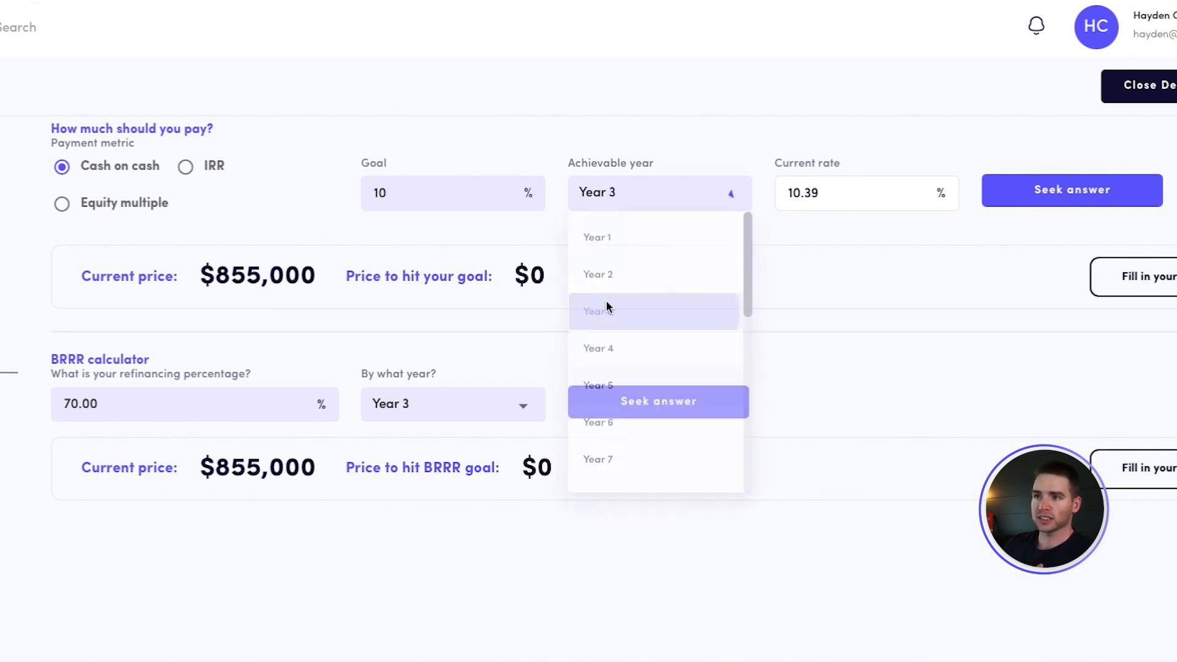
left_click_drag(790, 202, 815, 197)
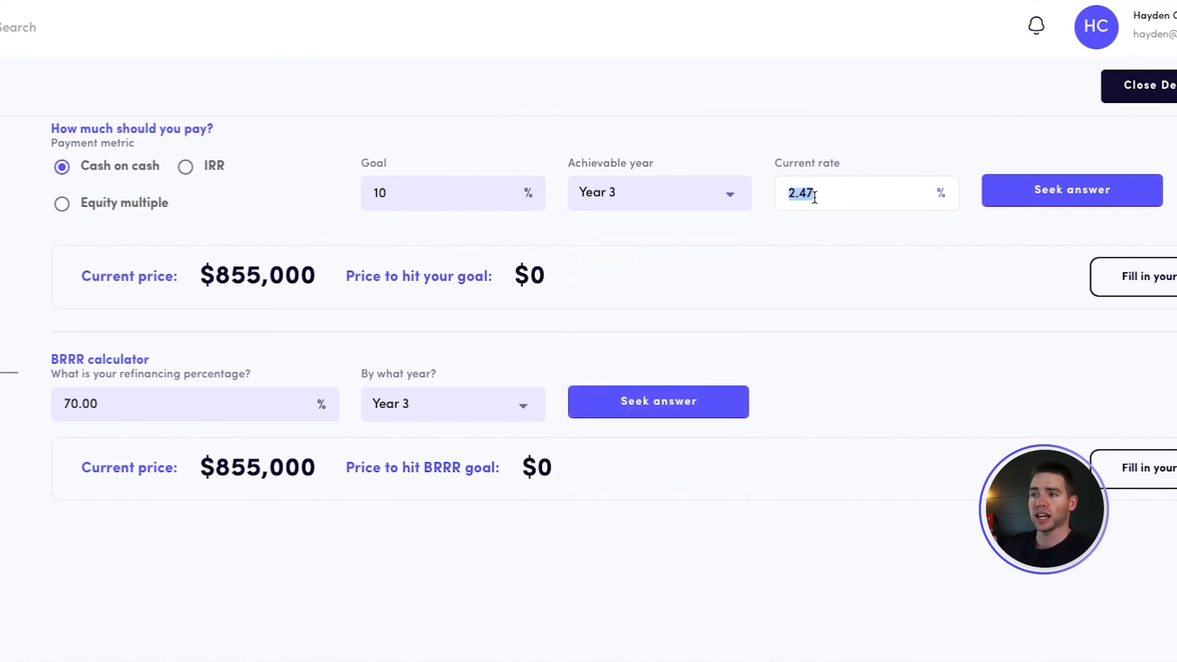
left_click(1077, 202)
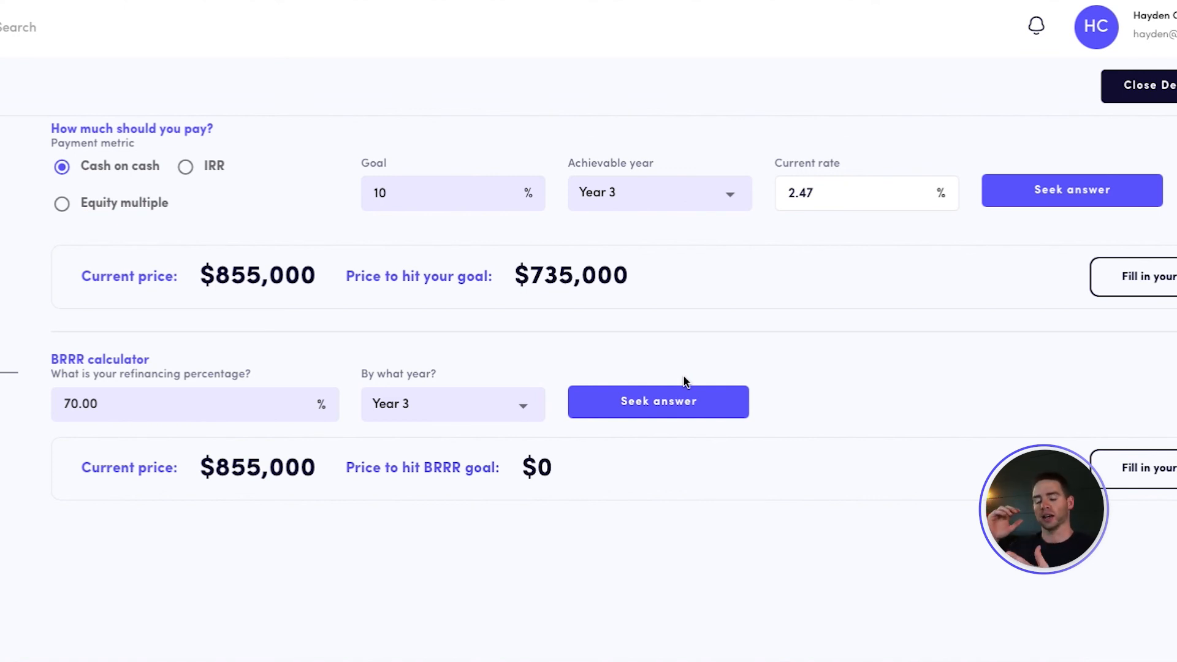
Fill the $735,000 goal price into the deal and create a duplicate of the deal for outcome comparison
left_click_drag(528, 274, 631, 271)
left_click(681, 274)
left_click(1131, 281)
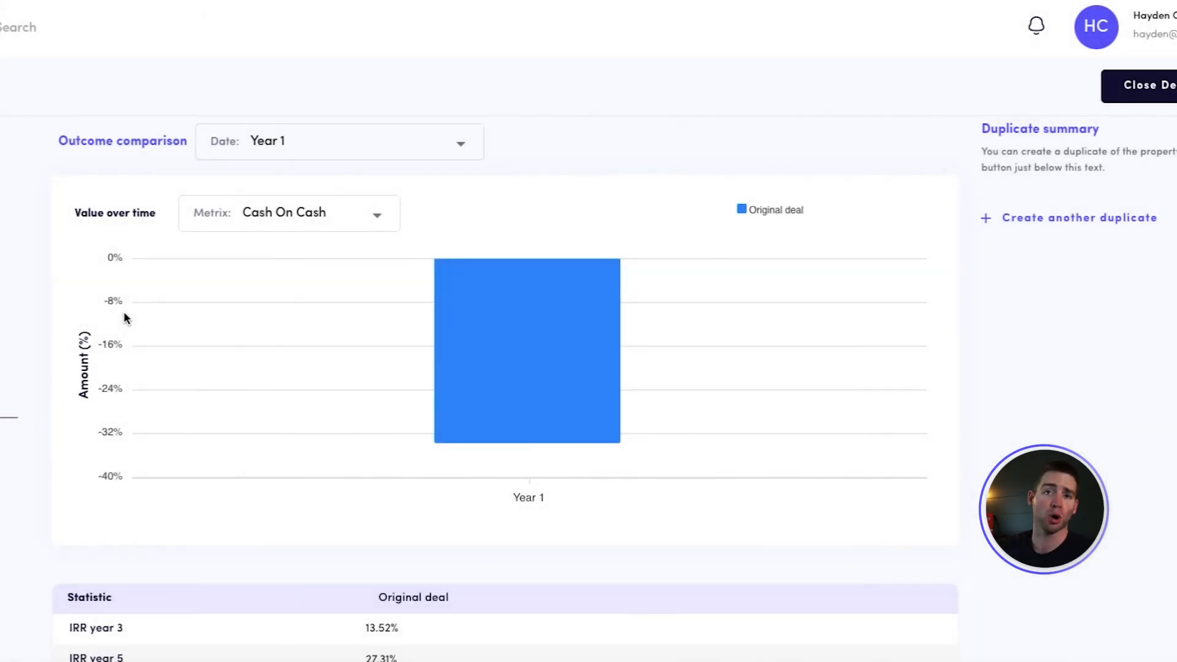
left_click(1117, 222)
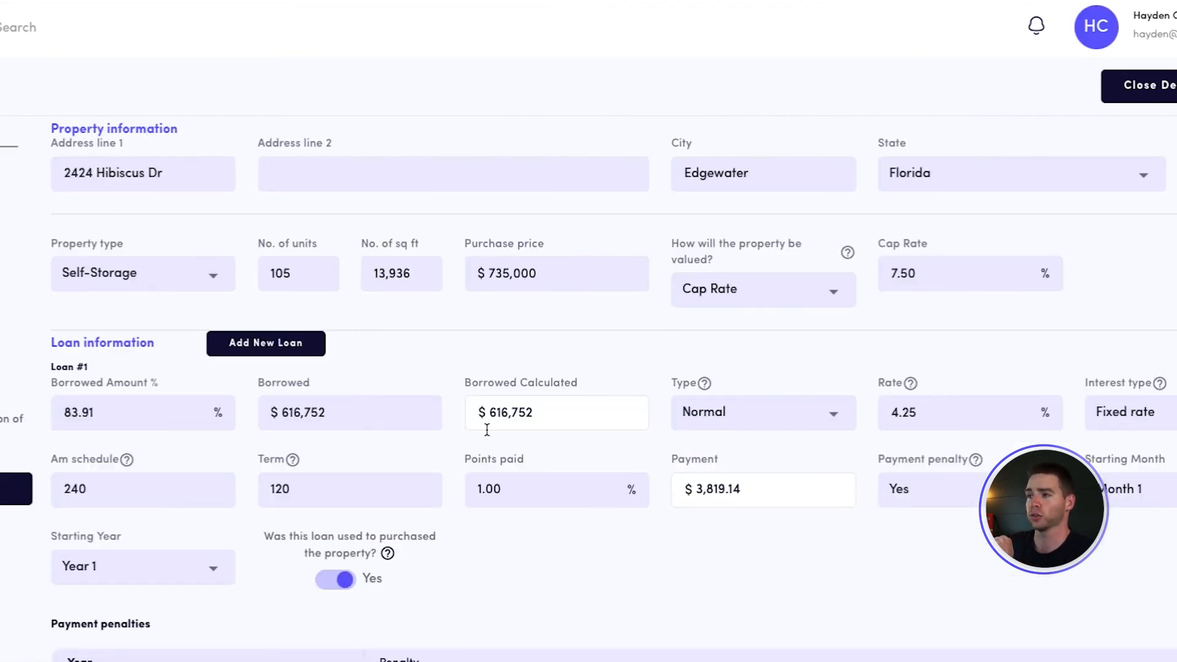
Set Loan #1's borrowed amount to 90% in the duplicate deal
scroll(292, 420, "down", 1)
left_click(136, 381)
double_click(136, 381)
type("90")
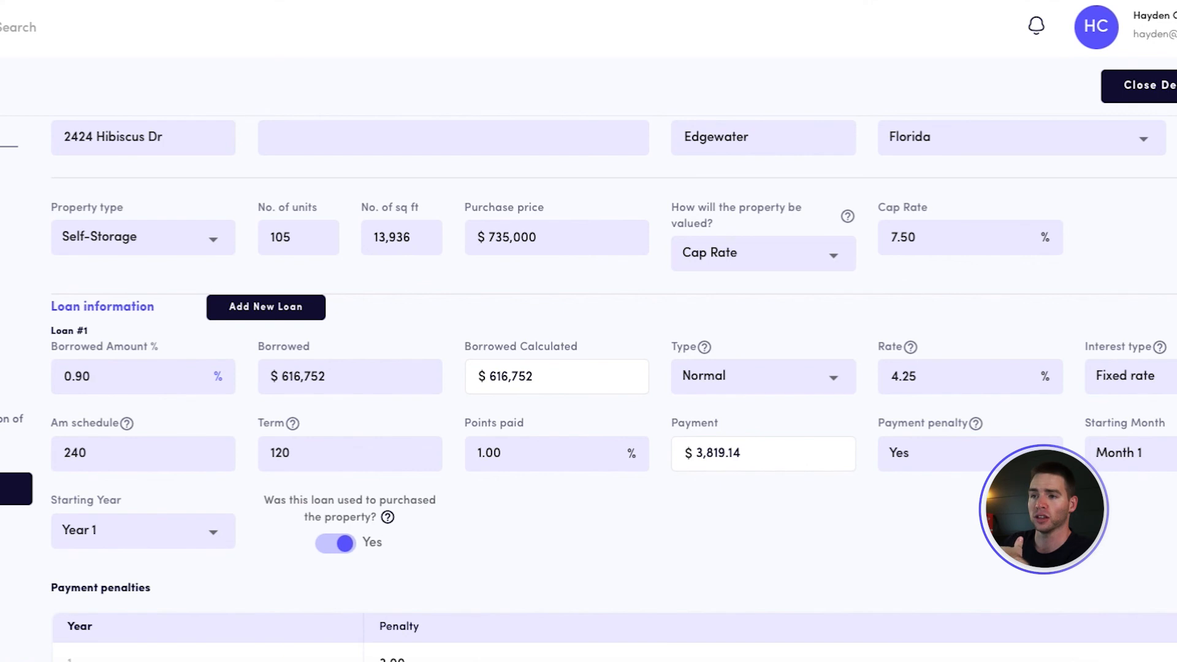
type(".00")
left_click(681, 267)
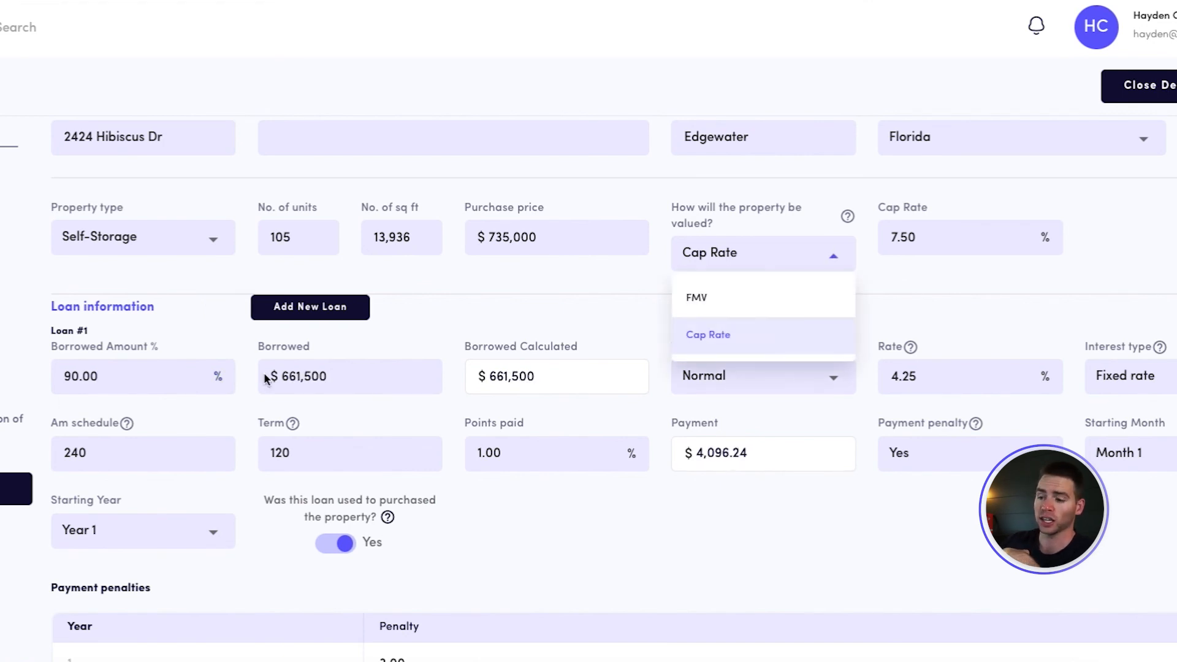
Set Loan #1's borrowed amount to 70% in the duplicate deal
double_click(120, 376)
type("70000")
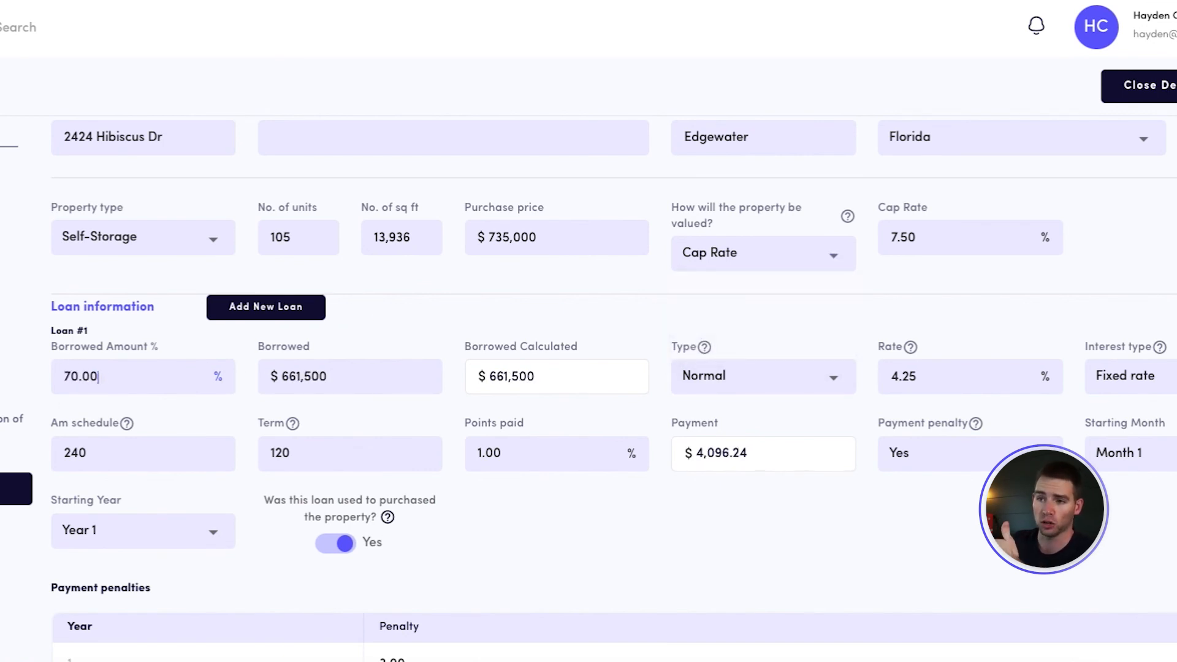
key("BackSpace")
left_click(373, 309)
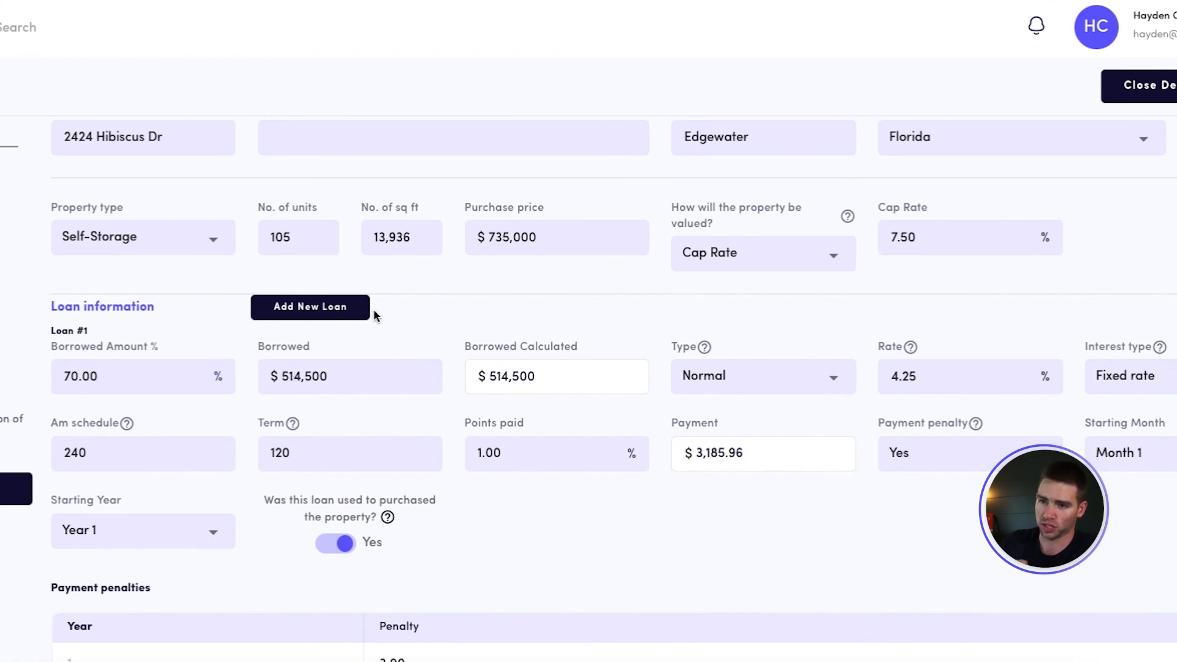
Delete Loan #2 from the duplicate deal
scroll(356, 392, "down", 10)
scroll(356, 395, "up", 3)
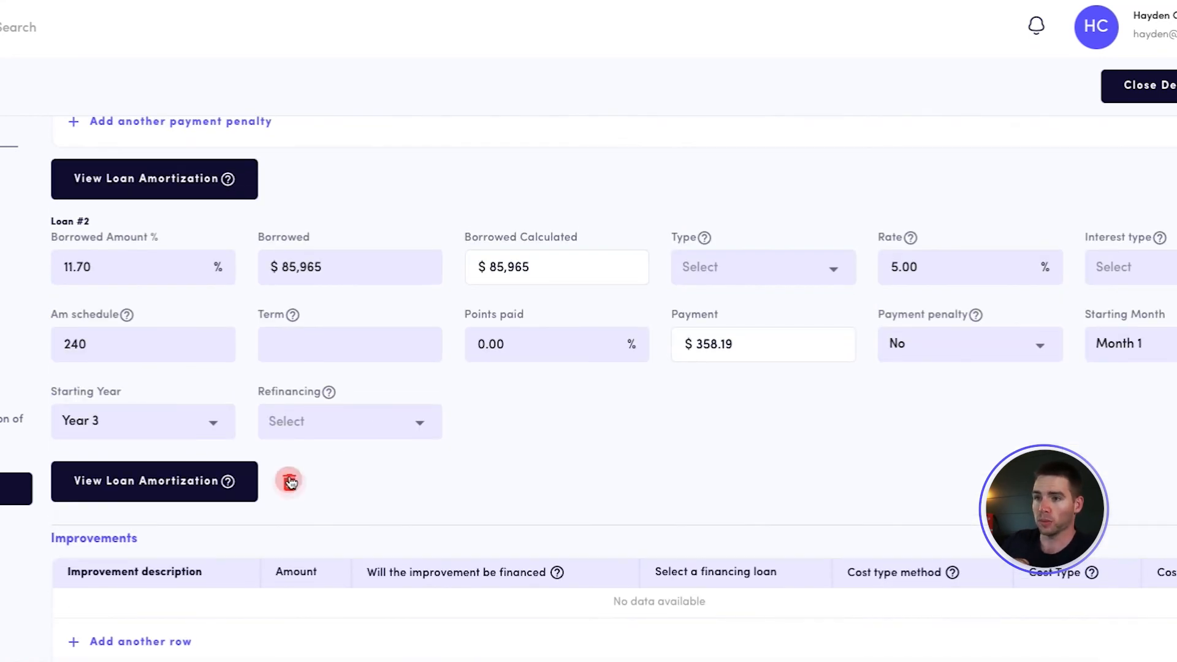
left_click(288, 482)
left_click(641, 381)
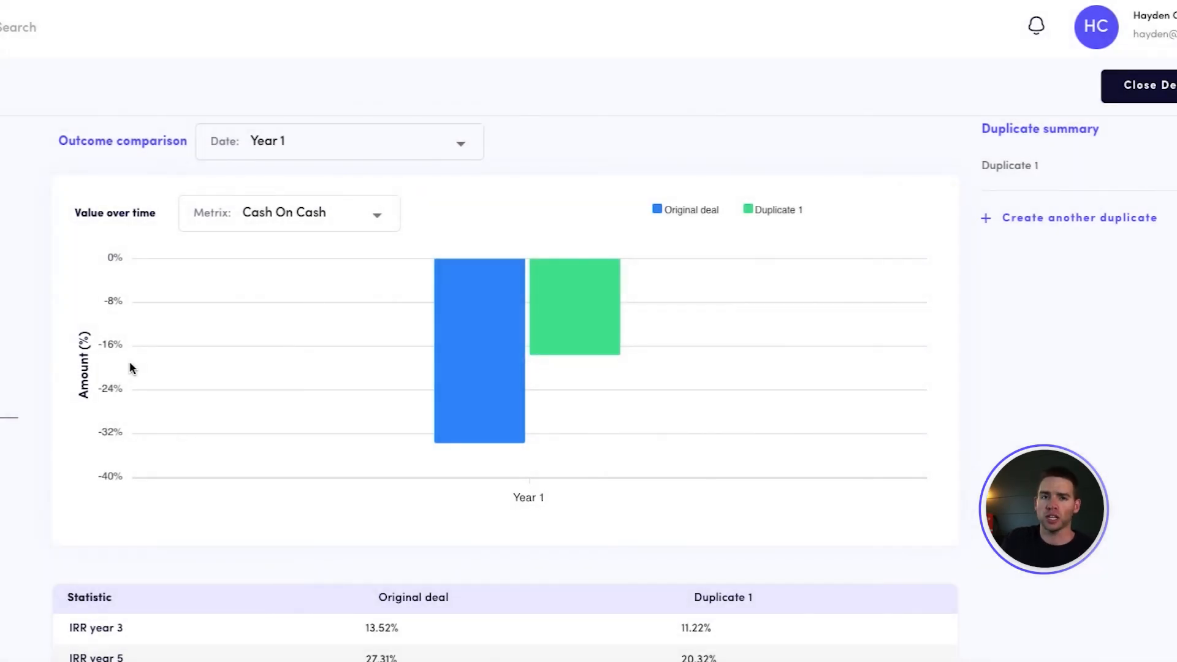
Add Years 2 through 5 to the outcome comparison chart alongside Year 1
left_click(311, 135)
left_click(263, 233)
left_click(263, 278)
left_click(265, 323)
left_click(266, 370)
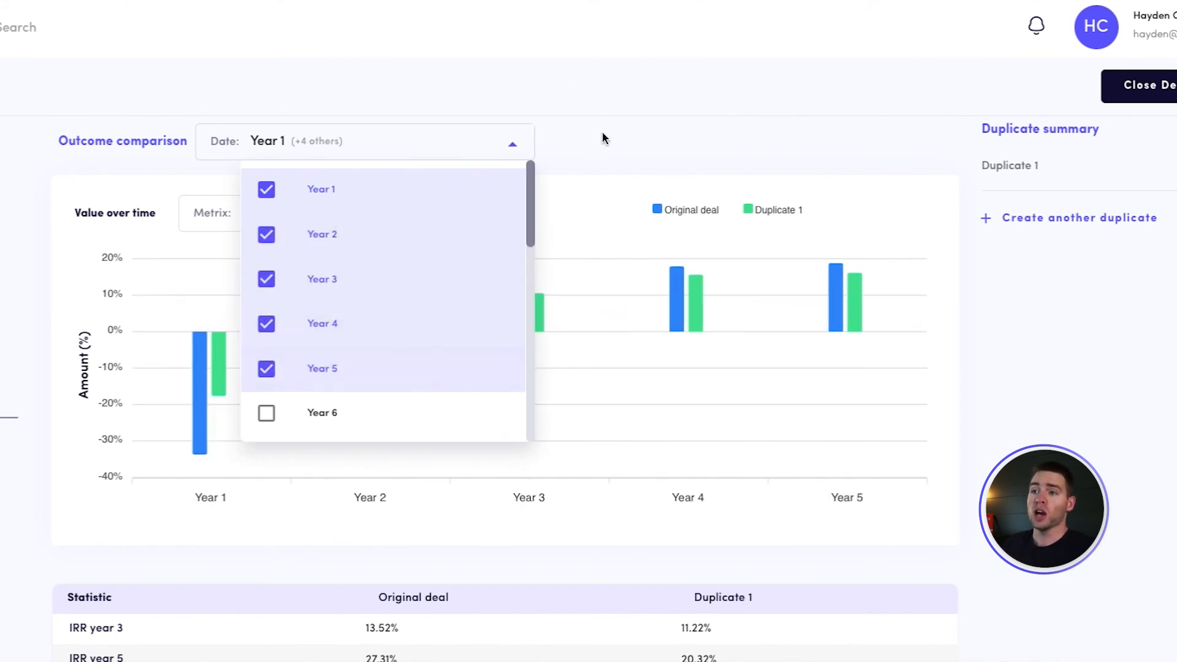
left_click(605, 130)
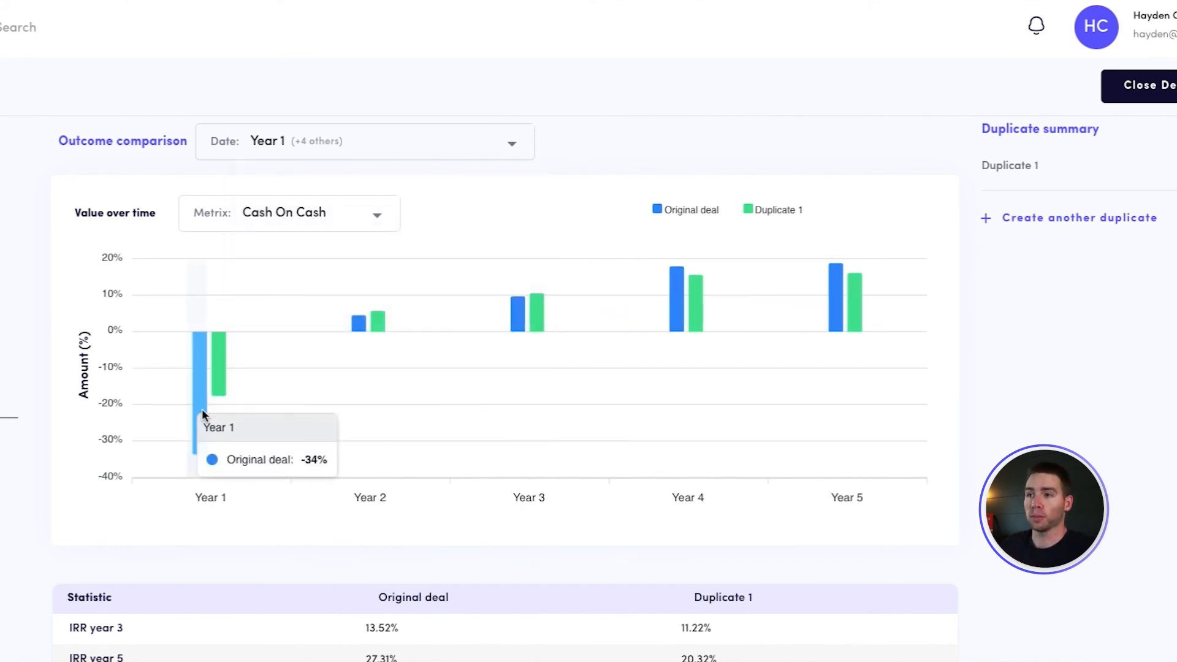
Compare the original deal's yearly cash on cash returns with Duplicate 1's in the chart, and examine the statistics table below it
mouse_move(198, 385)
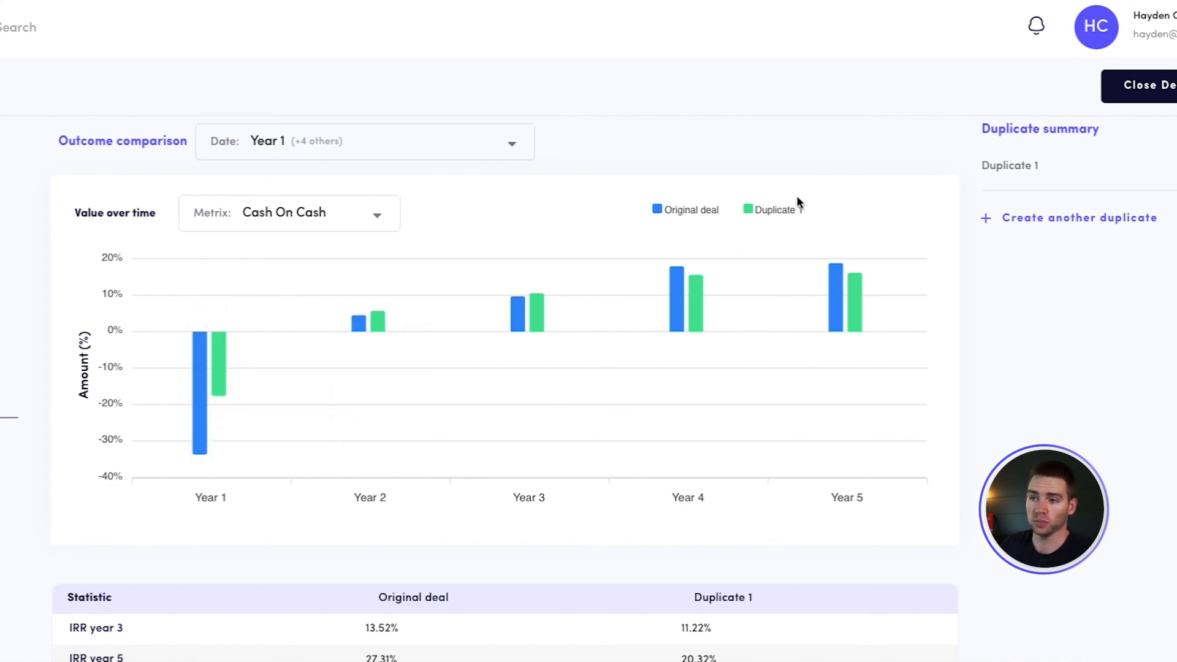
mouse_move(358, 328)
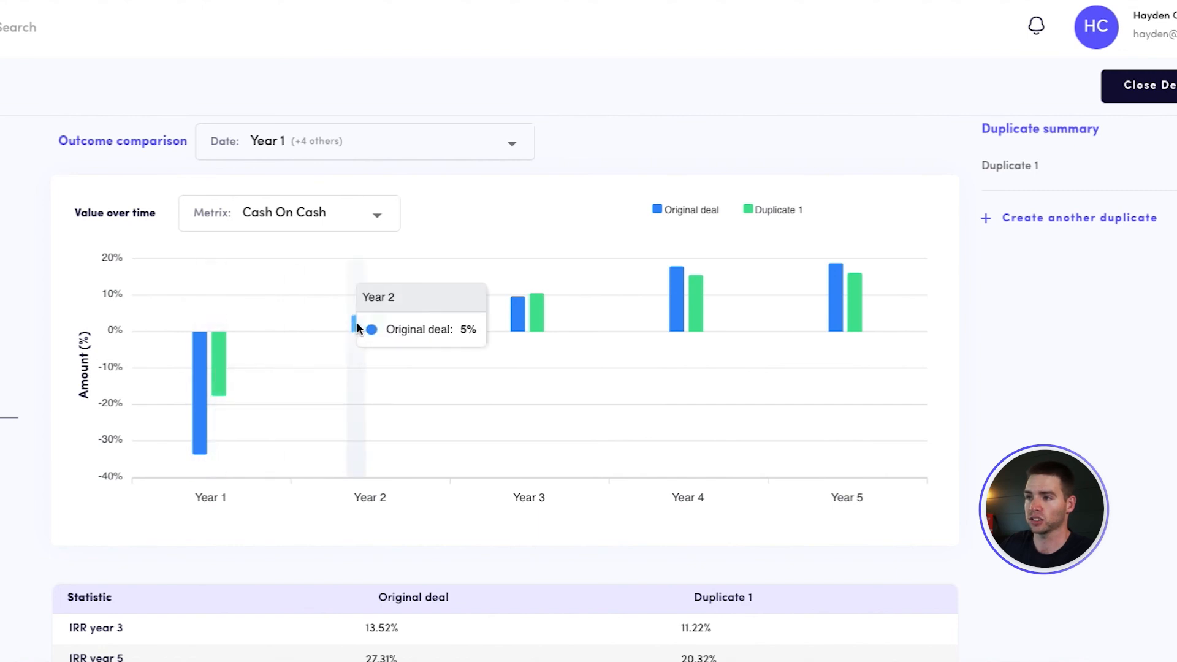
mouse_move(533, 317)
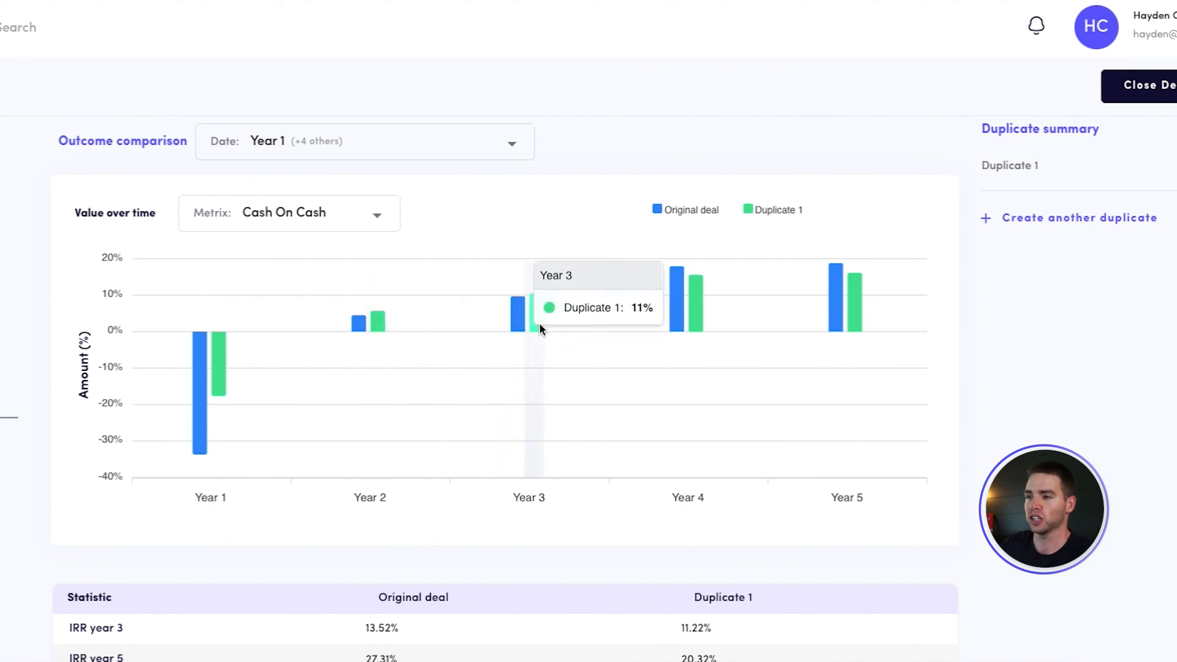
mouse_move(840, 309)
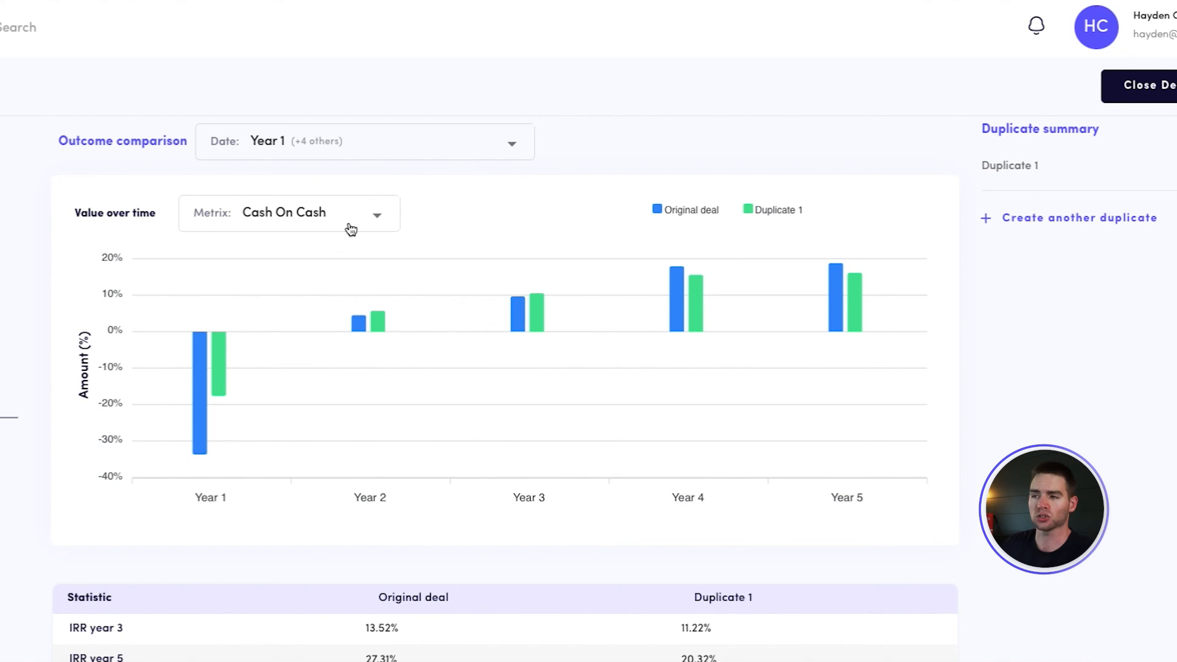
scroll(540, 431, "down", 2)
left_click_drag(382, 400, 825, 616)
left_click(830, 623)
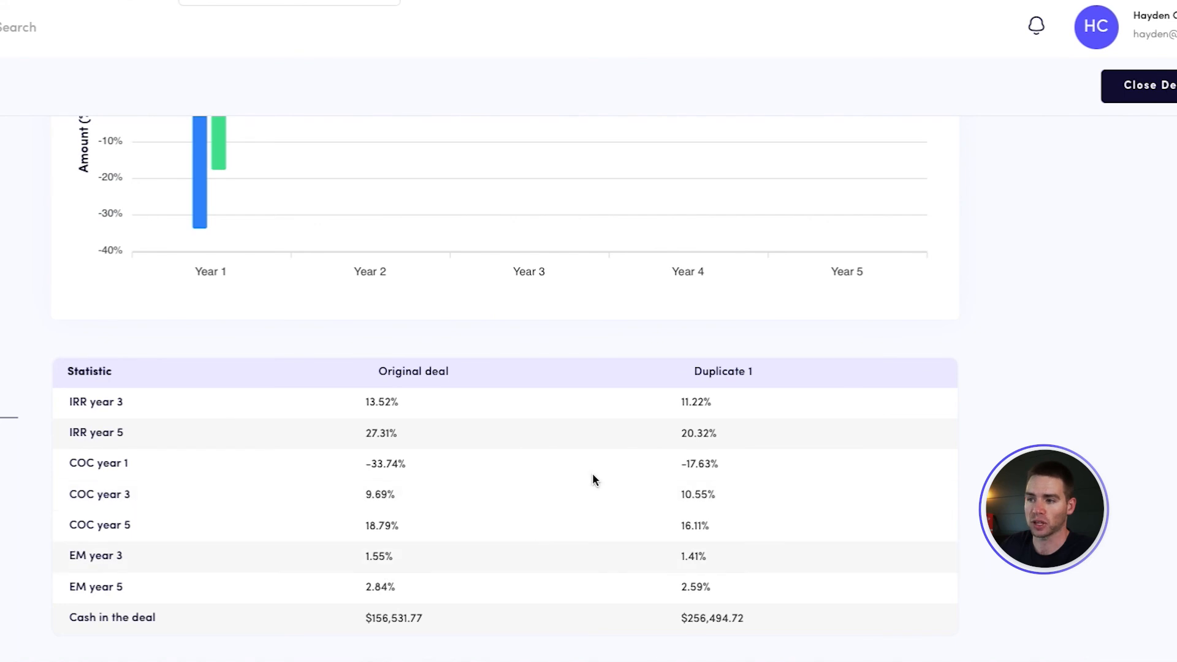
scroll(588, 493, "up", 4)
scroll(601, 495, "down", 1)
Switch the outcome comparison chart's metric to IRR and inspect the Year 4 bars for both deals
left_click(341, 224)
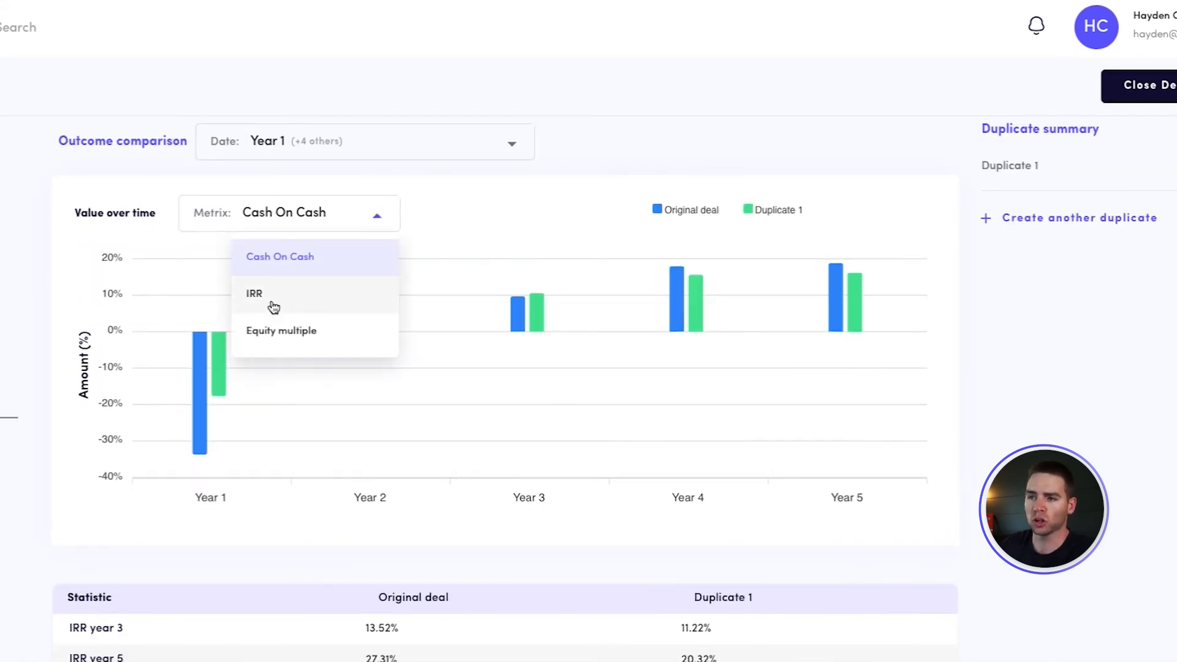
left_click(297, 299)
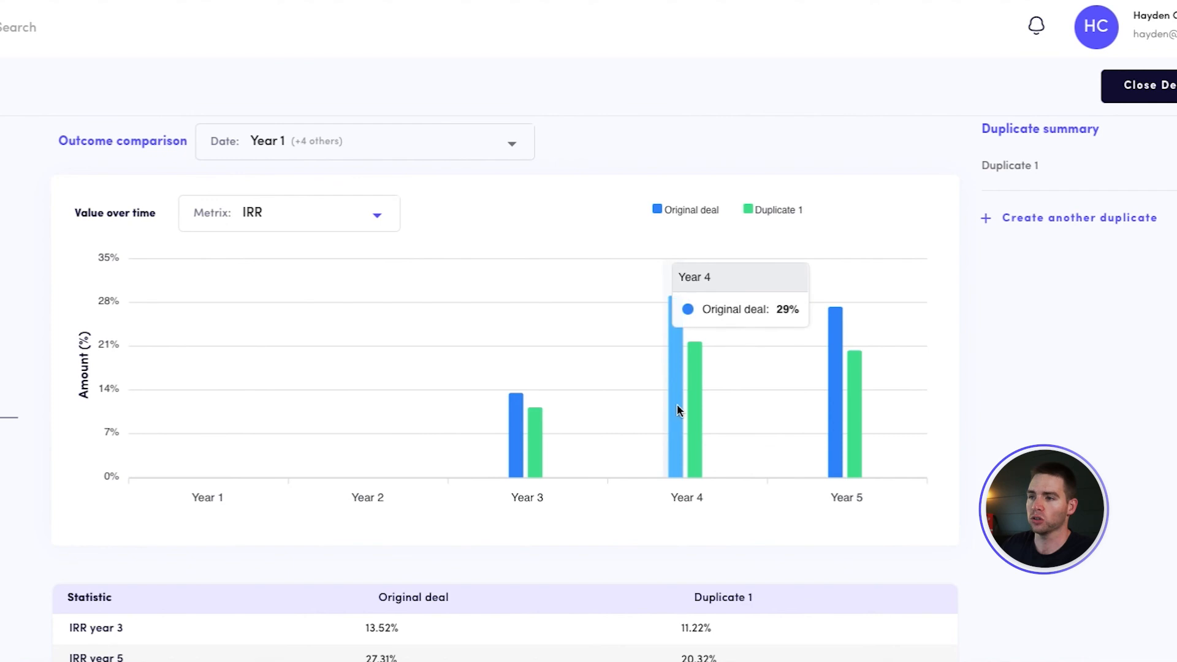
mouse_move(688, 408)
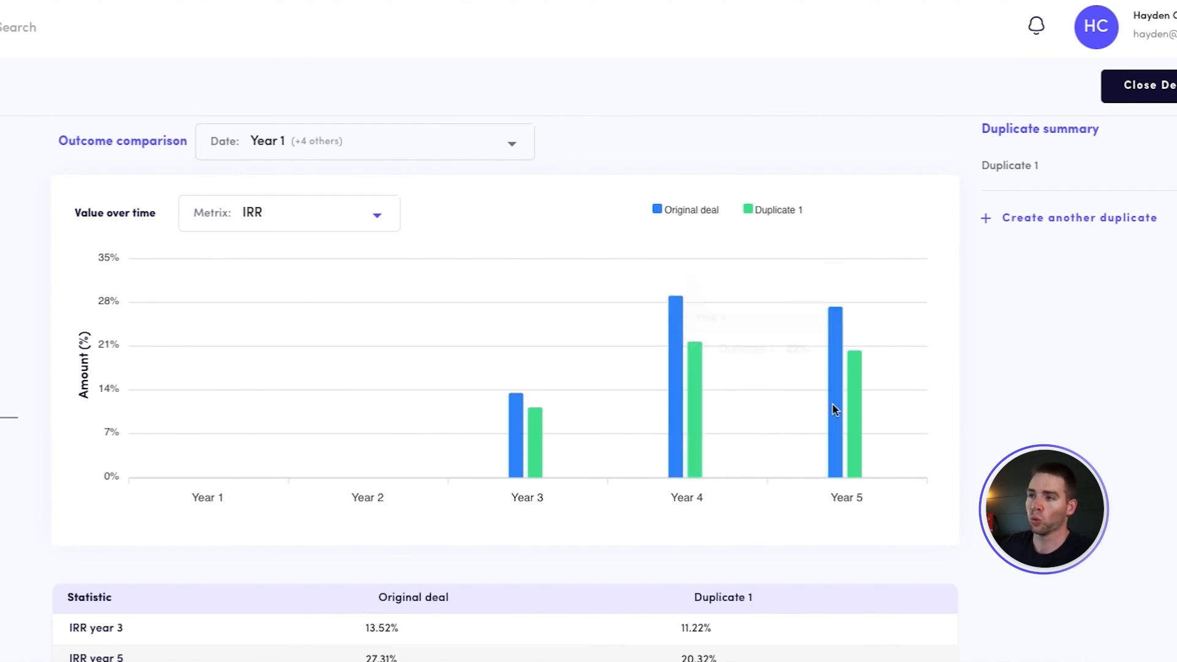